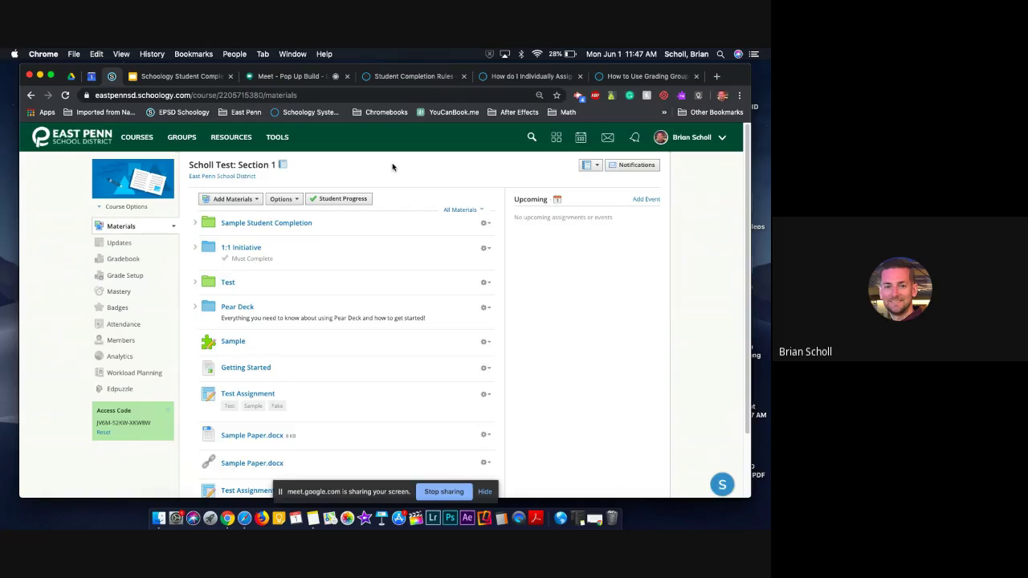
Look through the contents of the Sample Student Completion and 1:1 Initiative folders in the course materials.
click(214, 200)
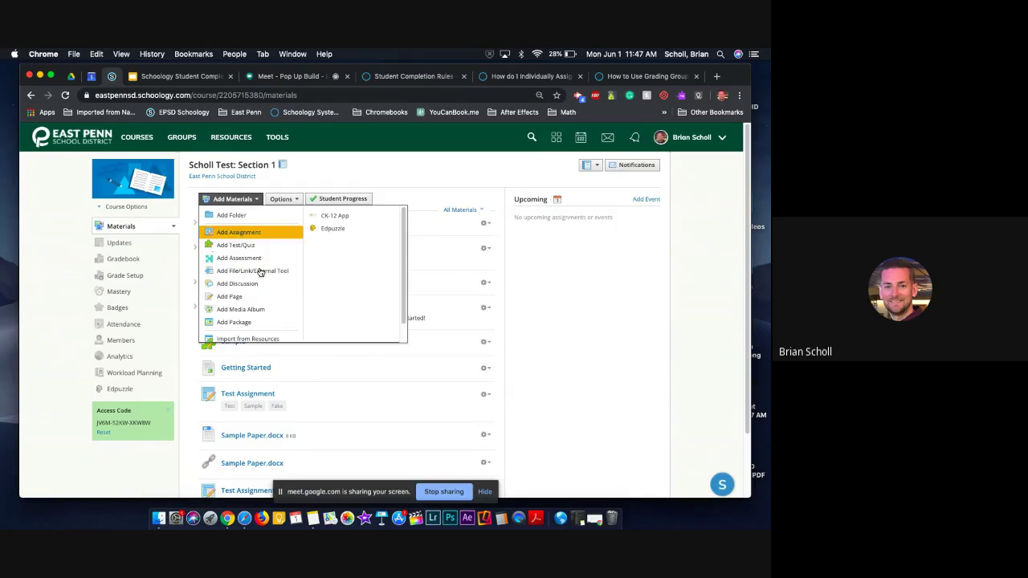
click(333, 173)
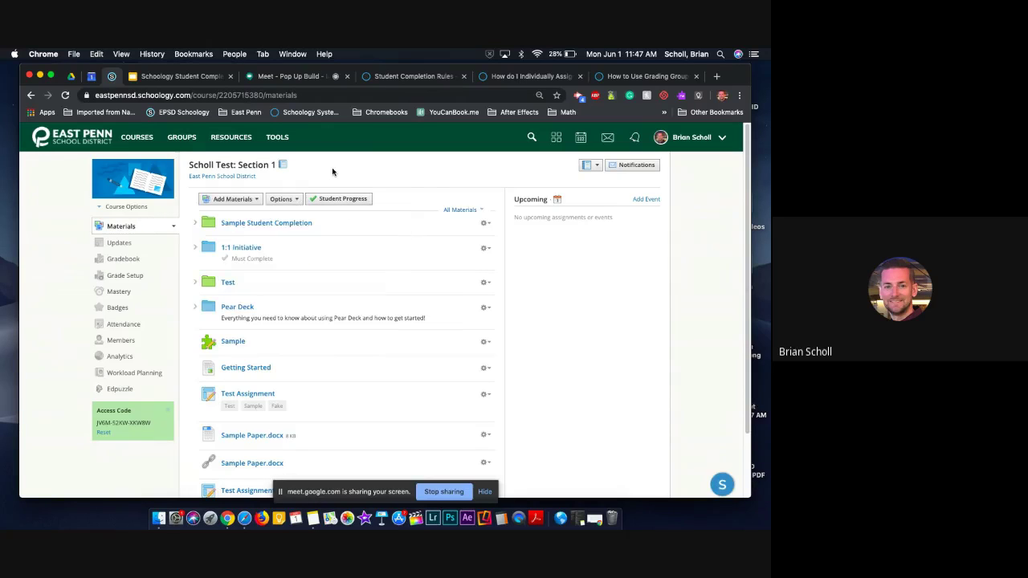
click(195, 223)
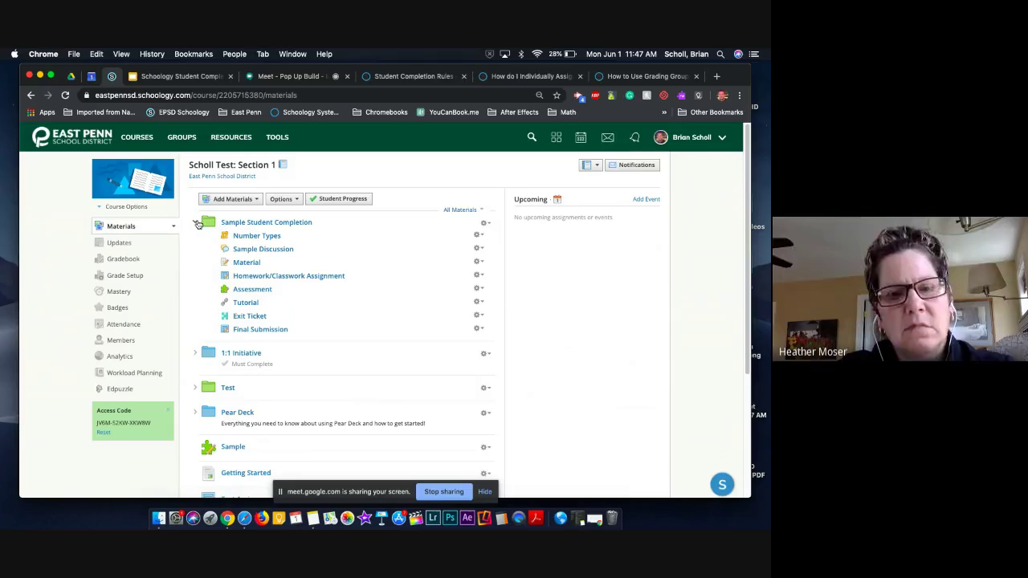
click(197, 223)
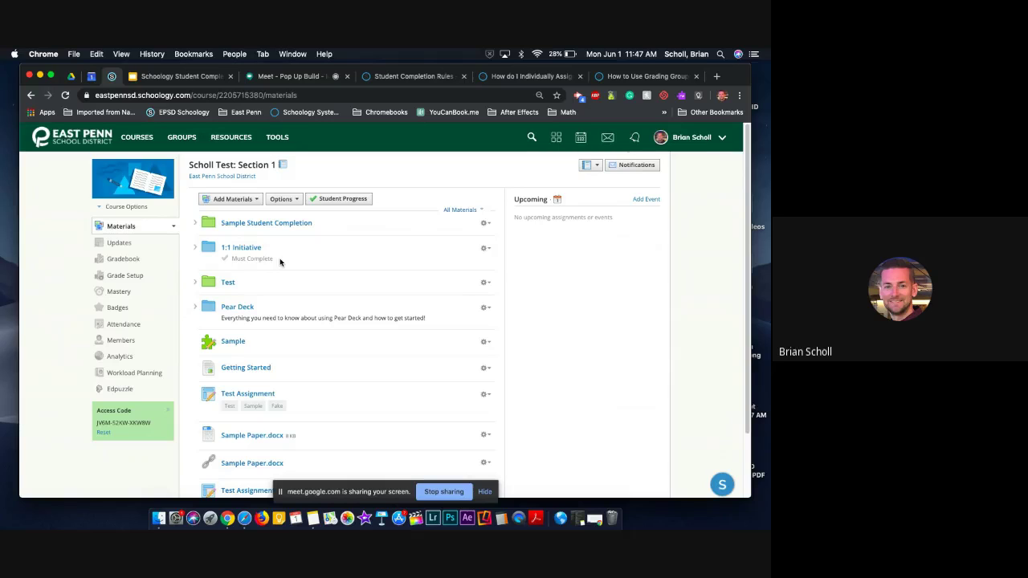
click(194, 251)
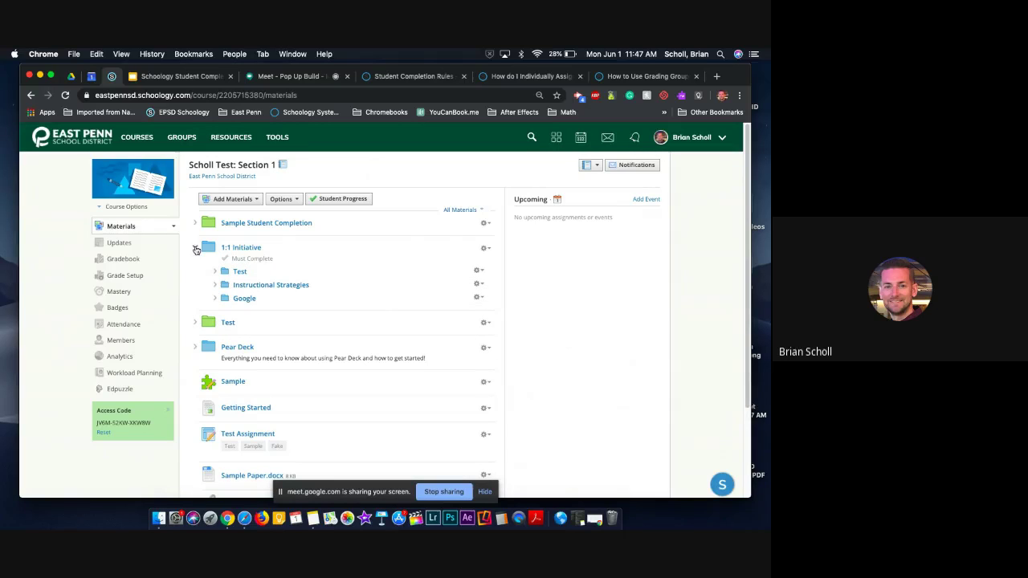
click(195, 250)
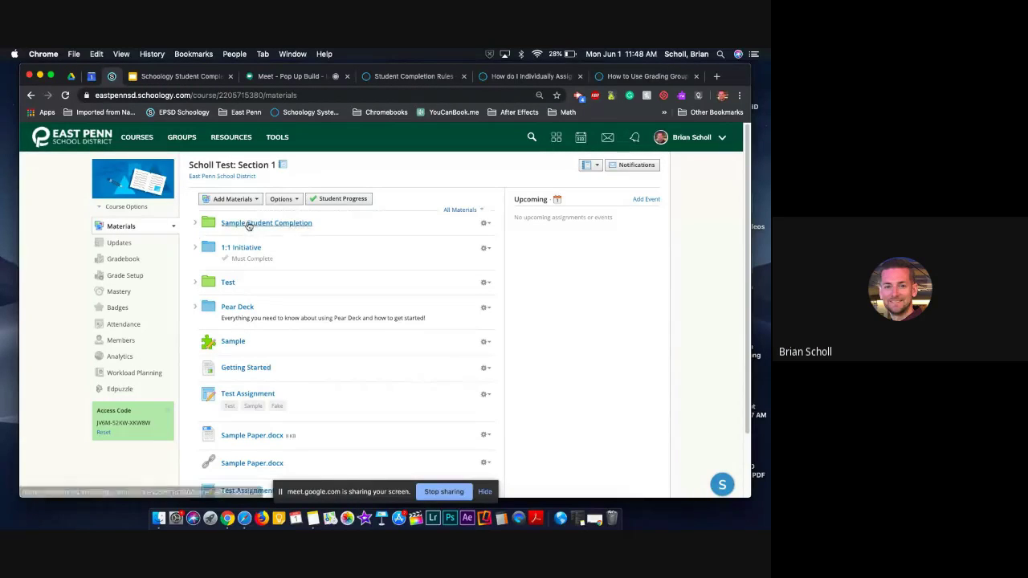
Open the Sample Student Completion folder from the course materials list.
click(249, 225)
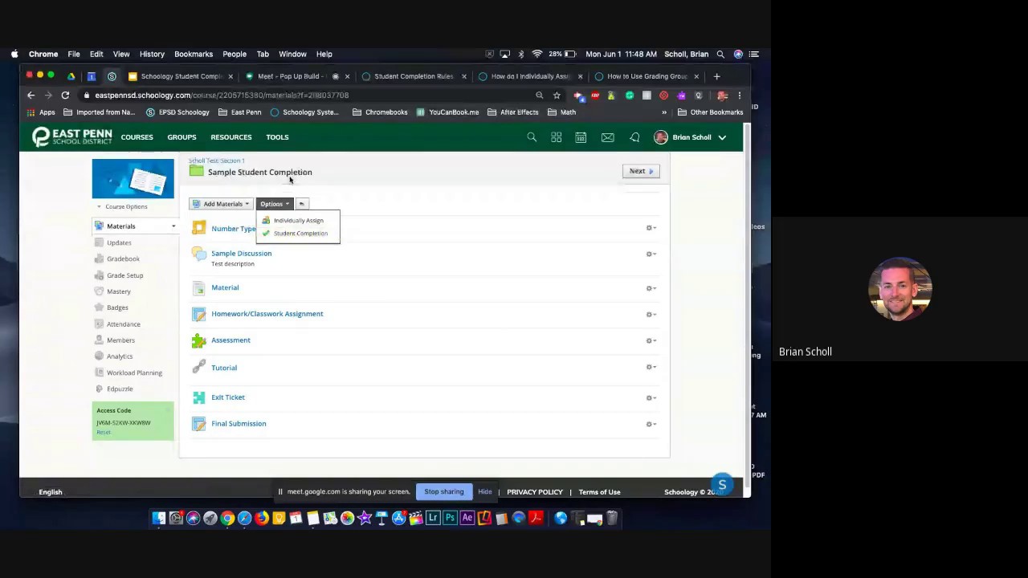
click(211, 455)
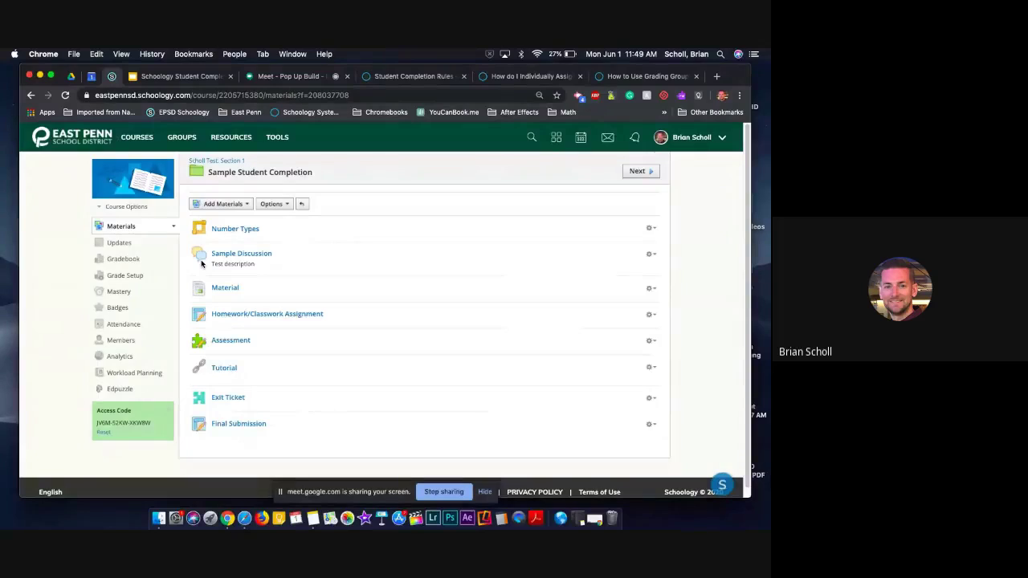
click(272, 205)
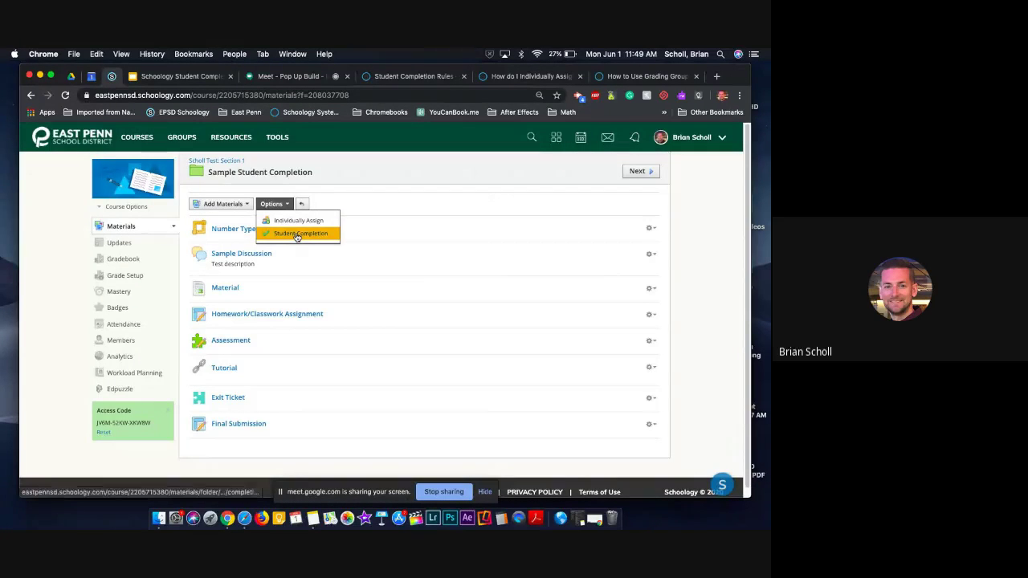
click(297, 234)
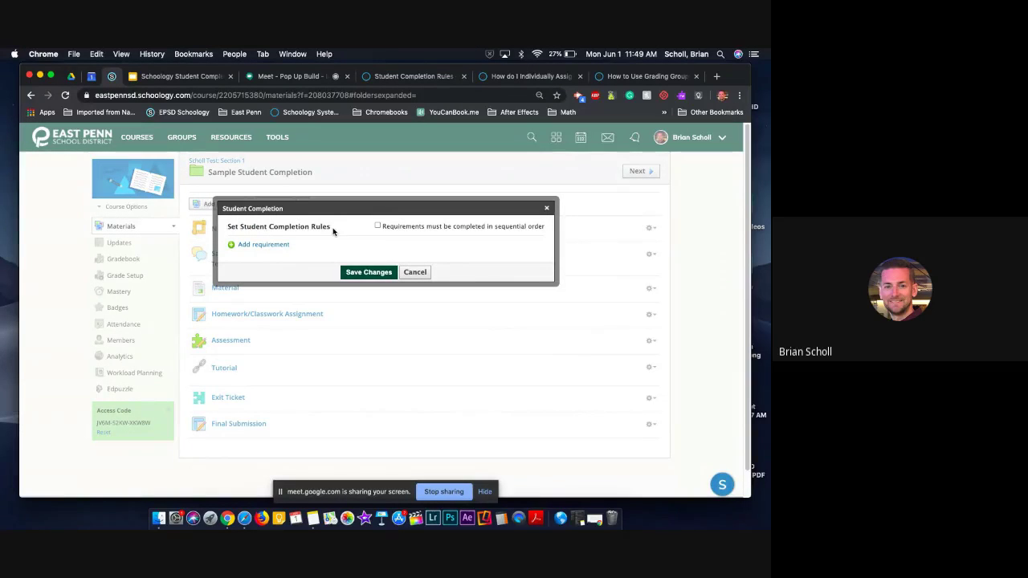
click(252, 249)
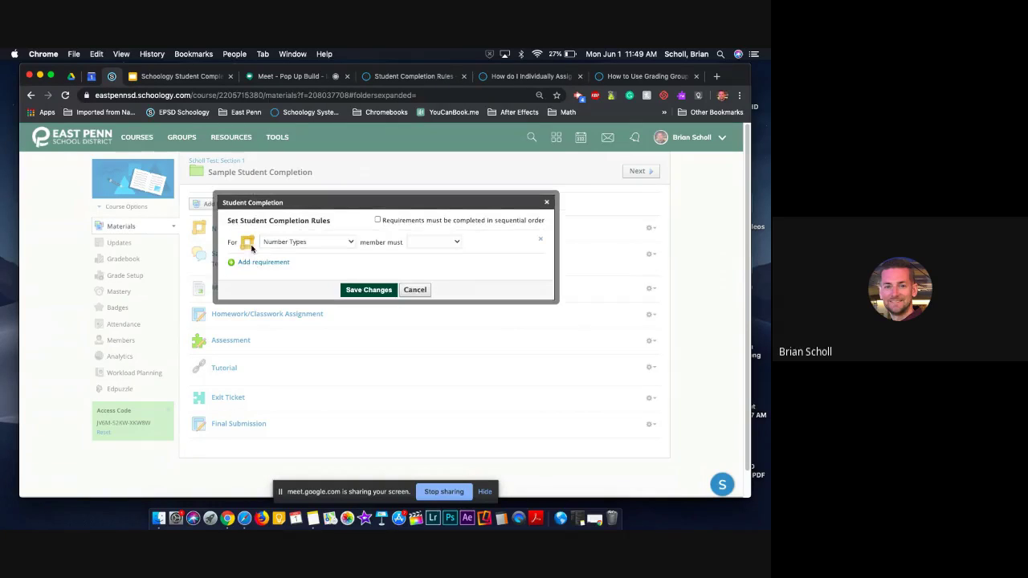
click(320, 242)
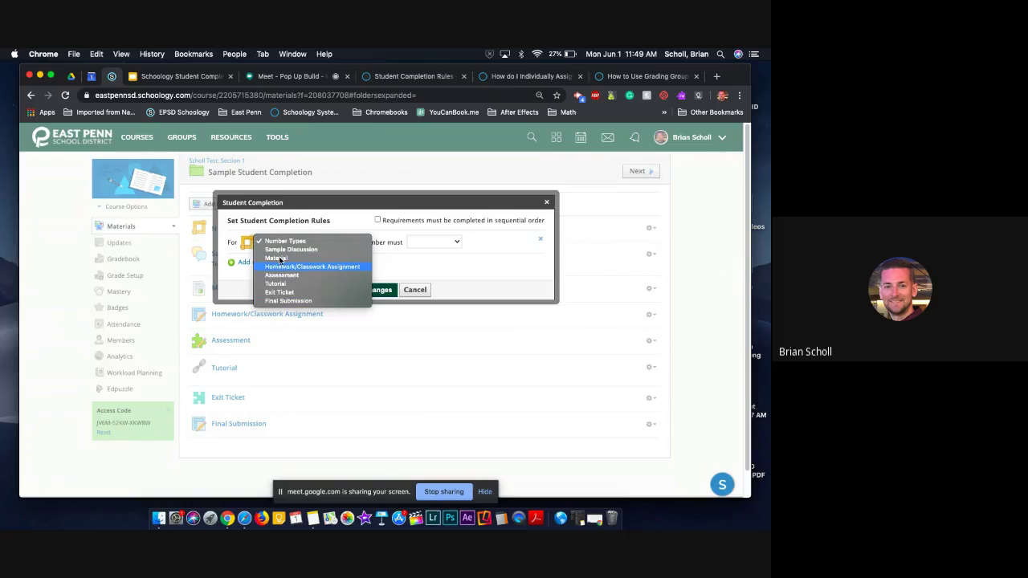
click(415, 290)
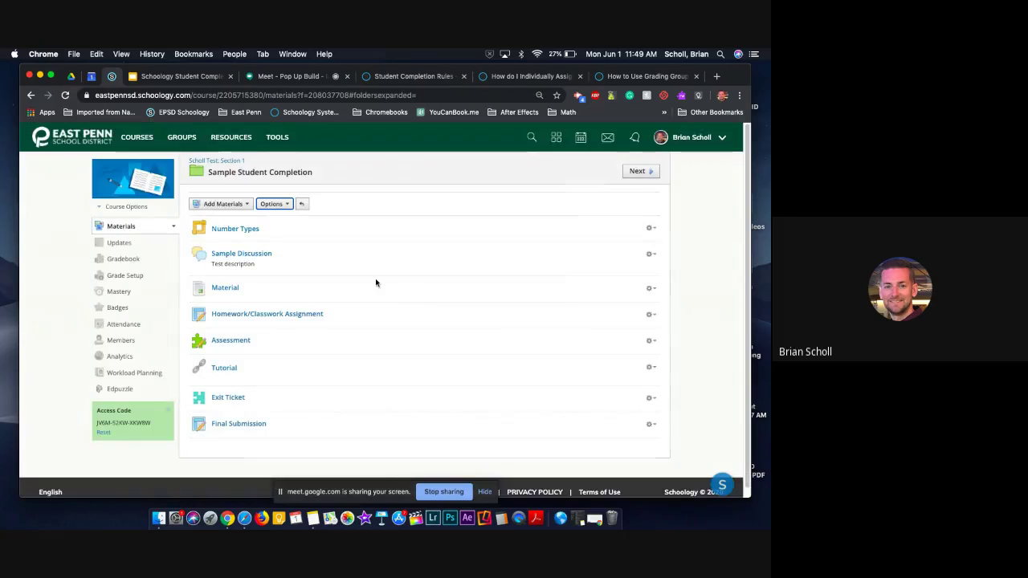
click(257, 204)
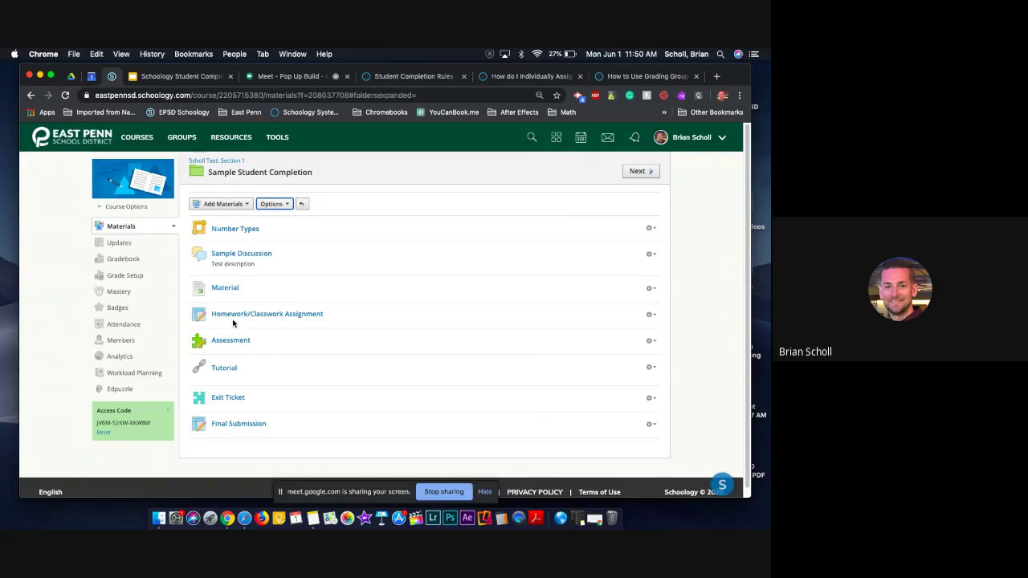
Open the folder's student completion rules and add a requirement that members view the Number Types item.
click(272, 207)
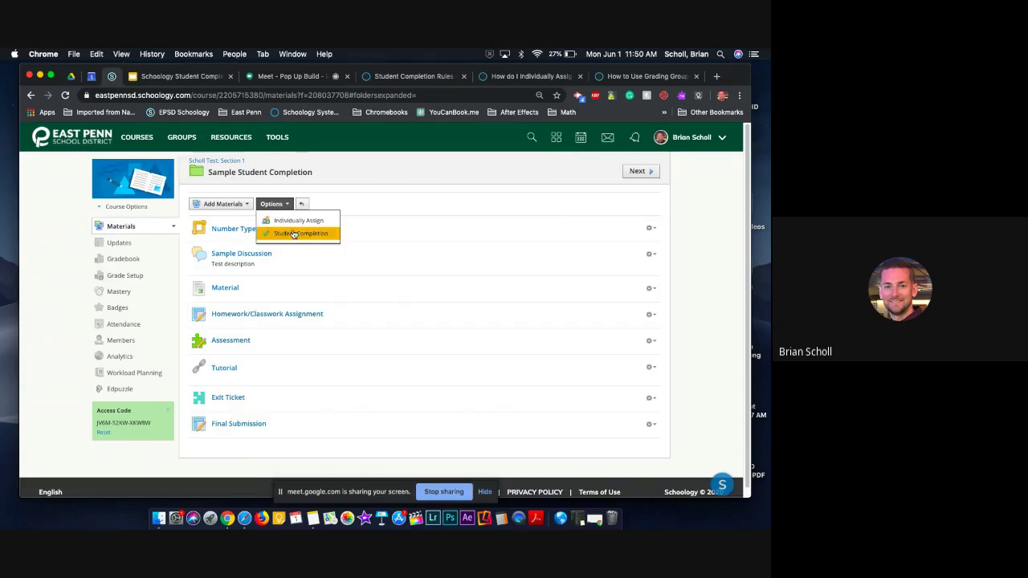
click(298, 233)
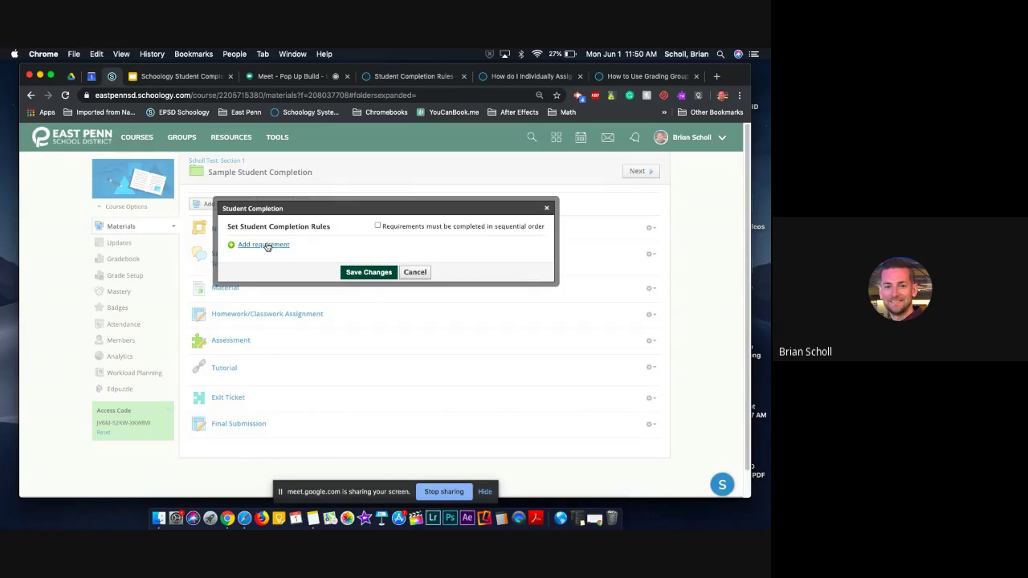
click(268, 244)
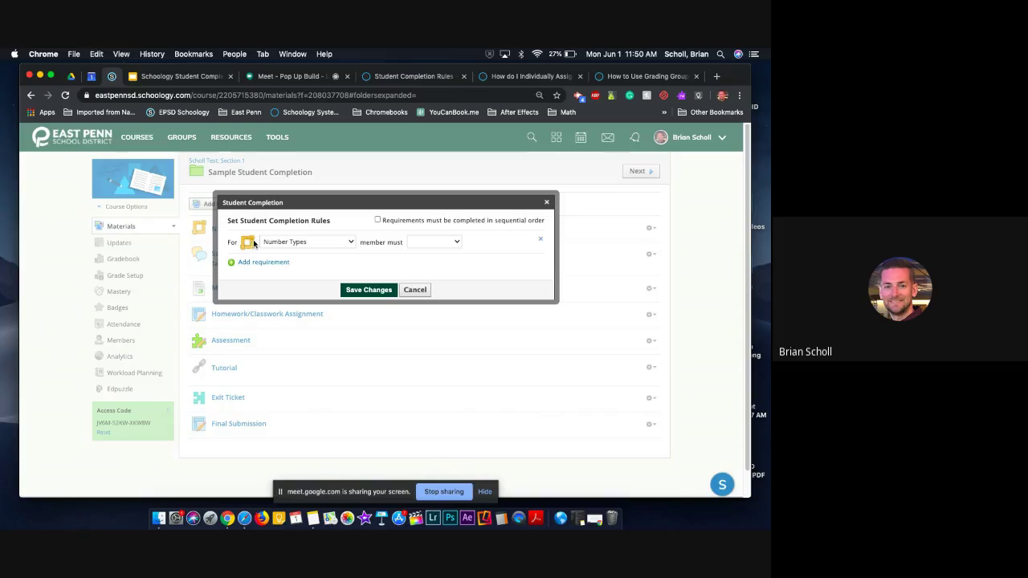
click(434, 242)
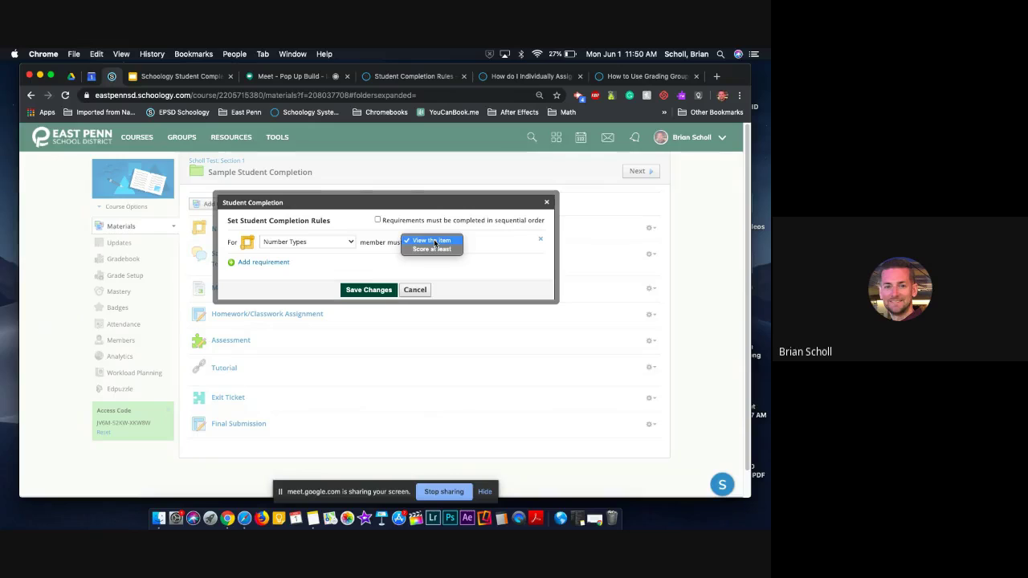
click(433, 242)
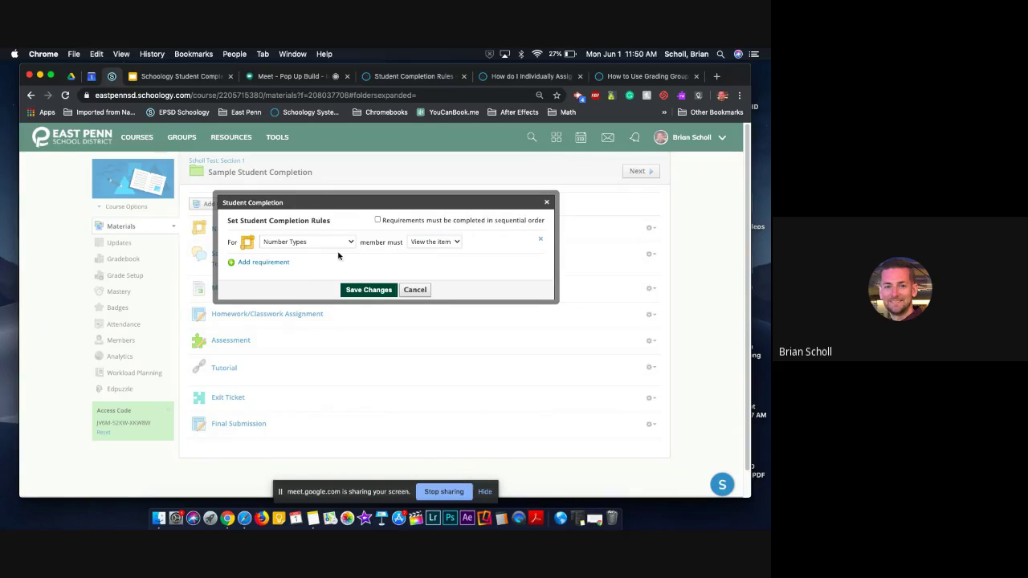
Add a second completion requirement that members post a comment/reply in Sample Discussion.
click(251, 262)
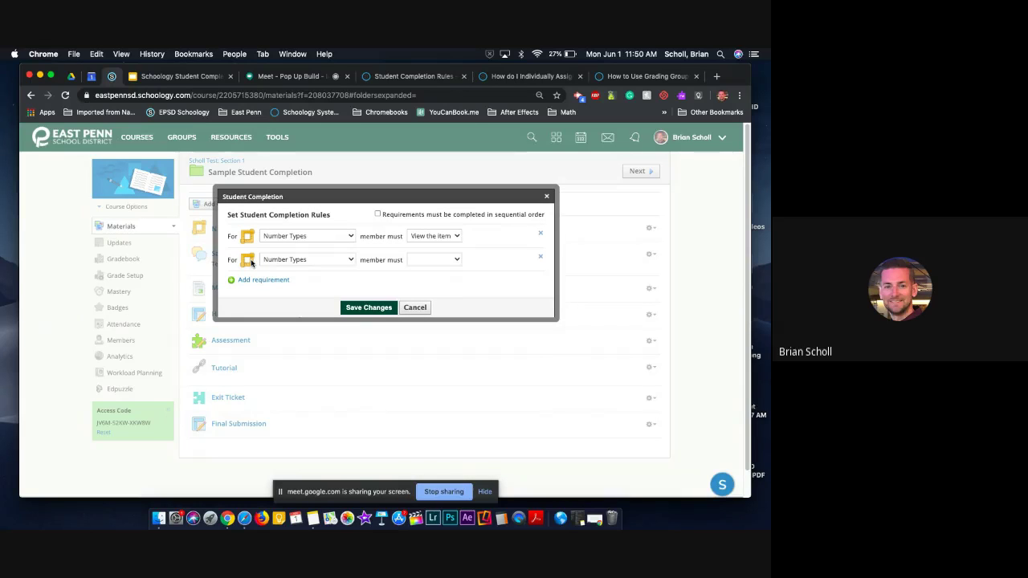
click(303, 259)
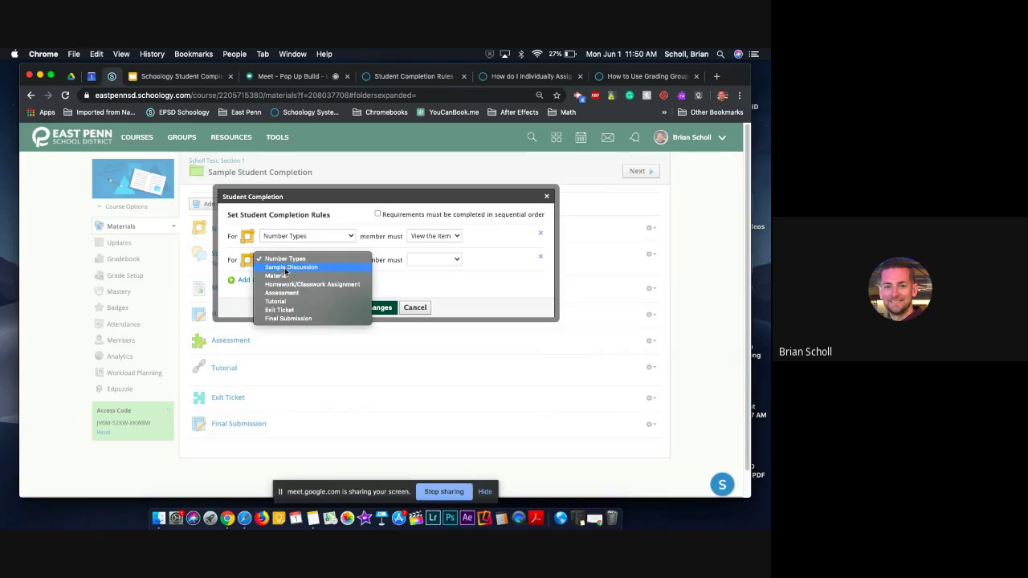
click(285, 267)
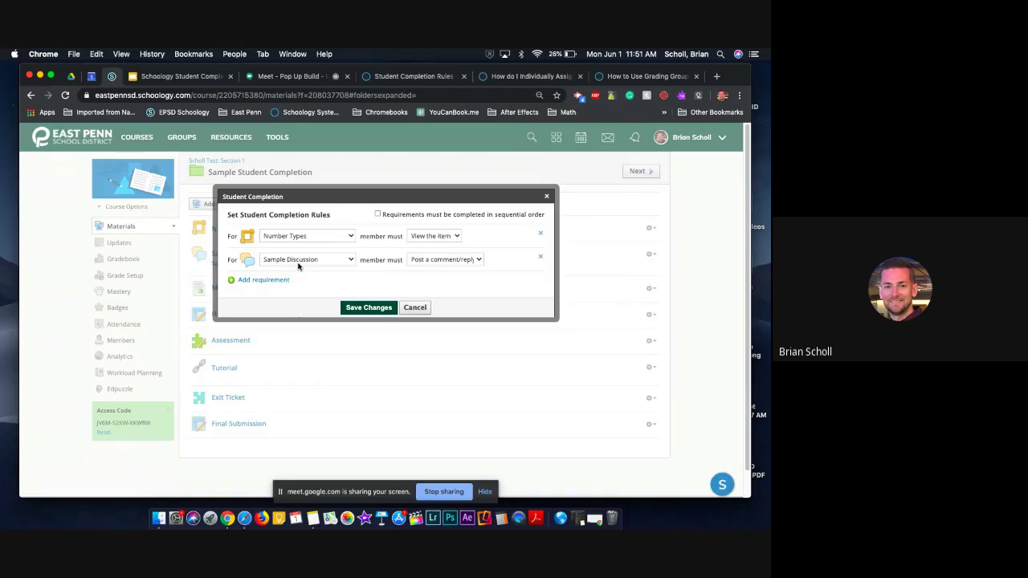
Add a completion requirement for Material with the condition View the item.
click(257, 280)
click(278, 280)
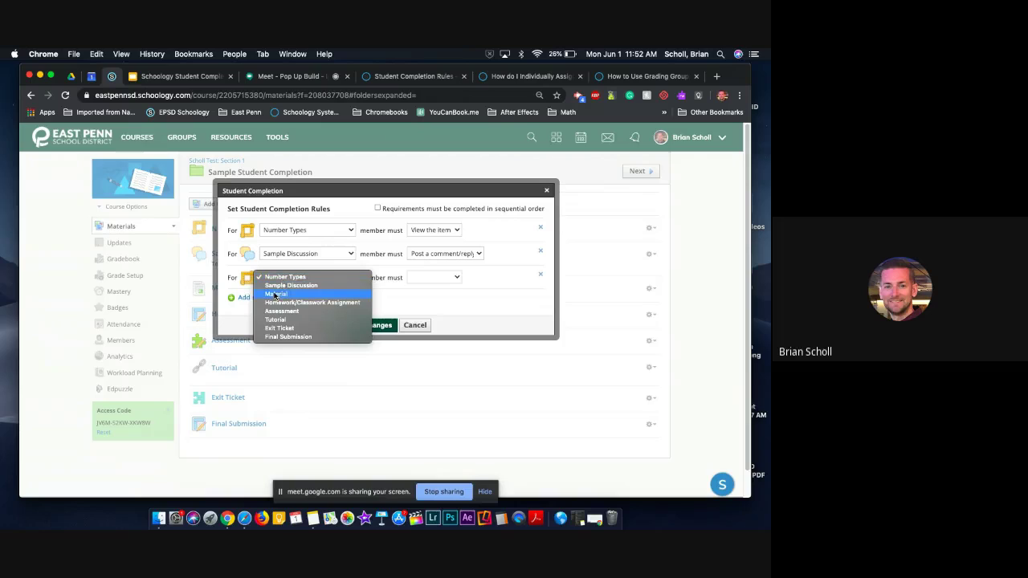
click(277, 295)
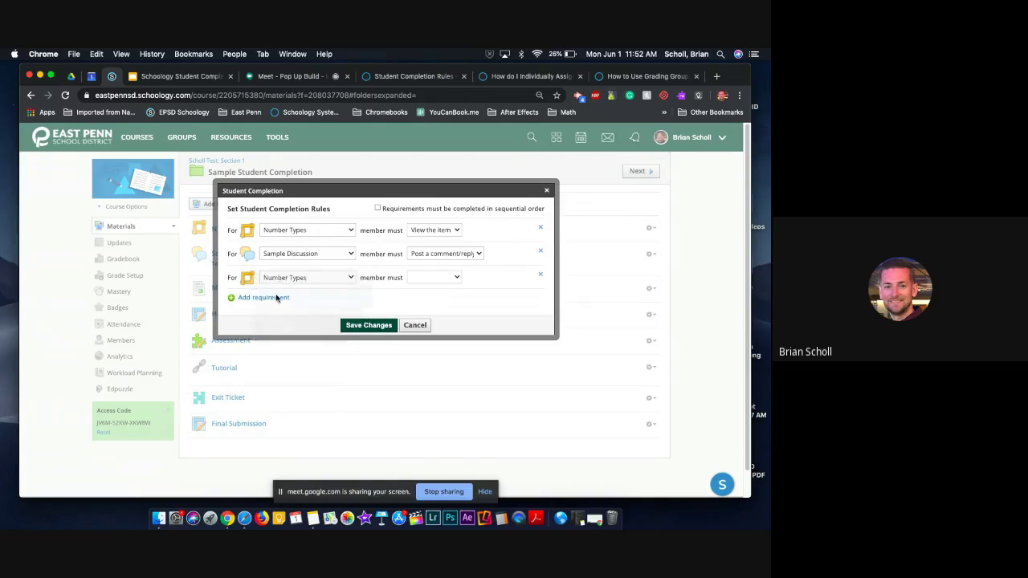
click(418, 278)
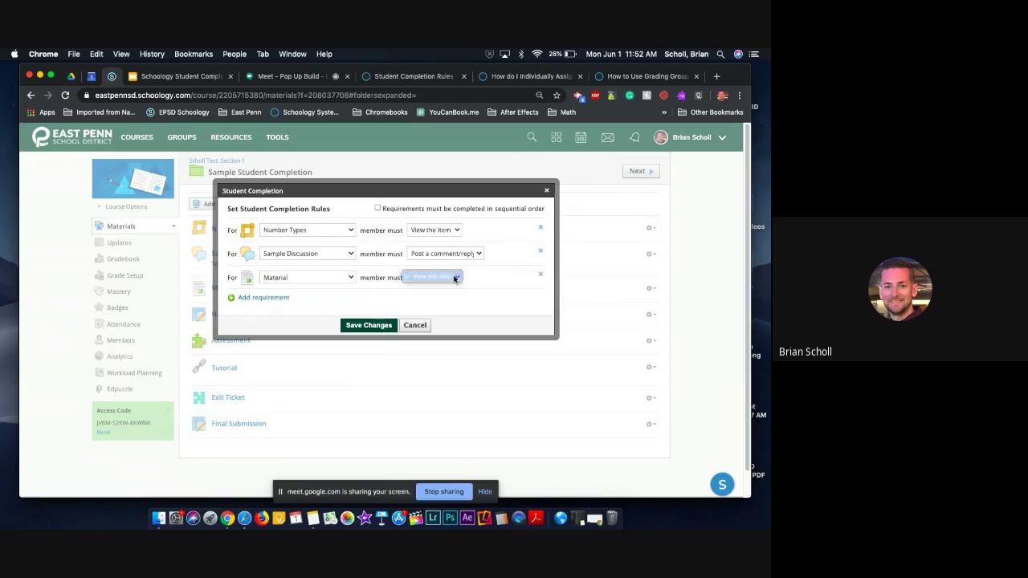
click(455, 278)
Add a completion requirement for Homework/Classwork Assignment with the condition Make a submission.
click(259, 297)
click(285, 297)
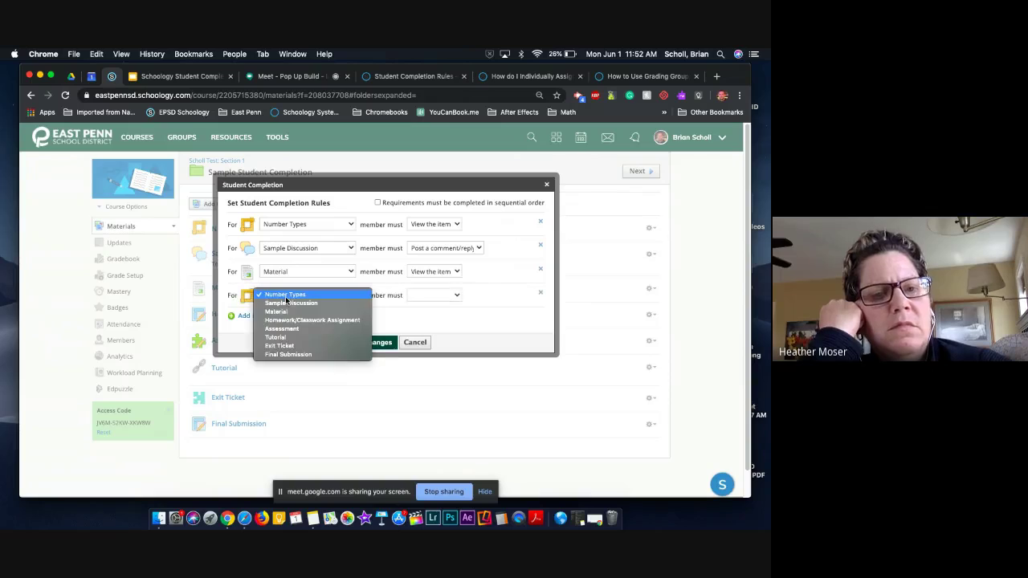
click(318, 317)
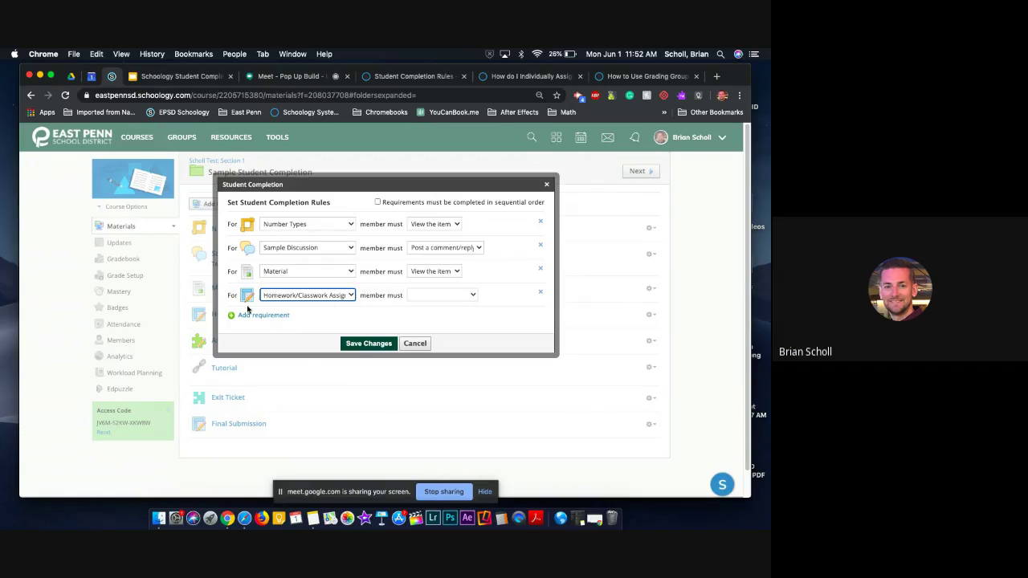
click(438, 295)
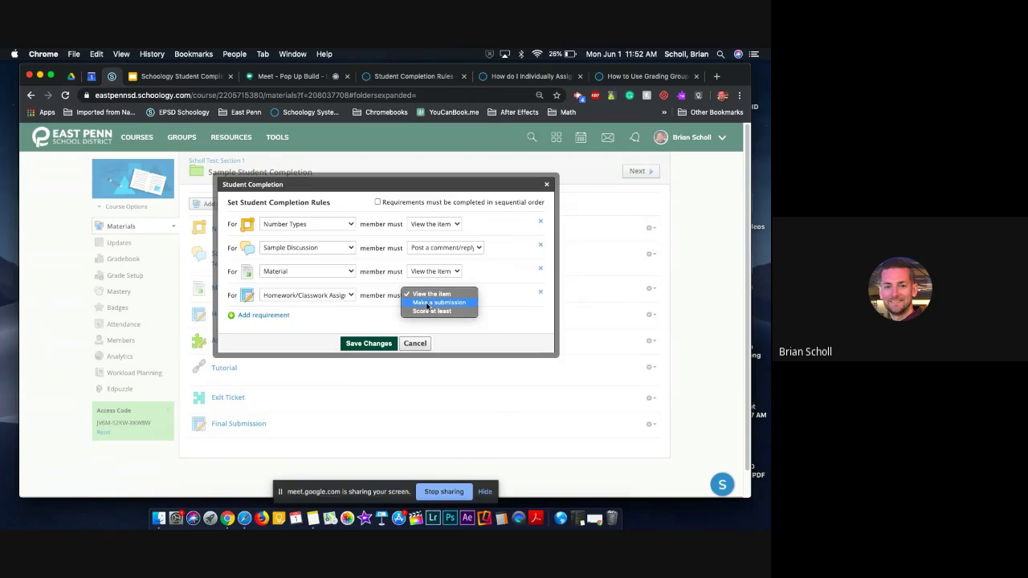
click(428, 303)
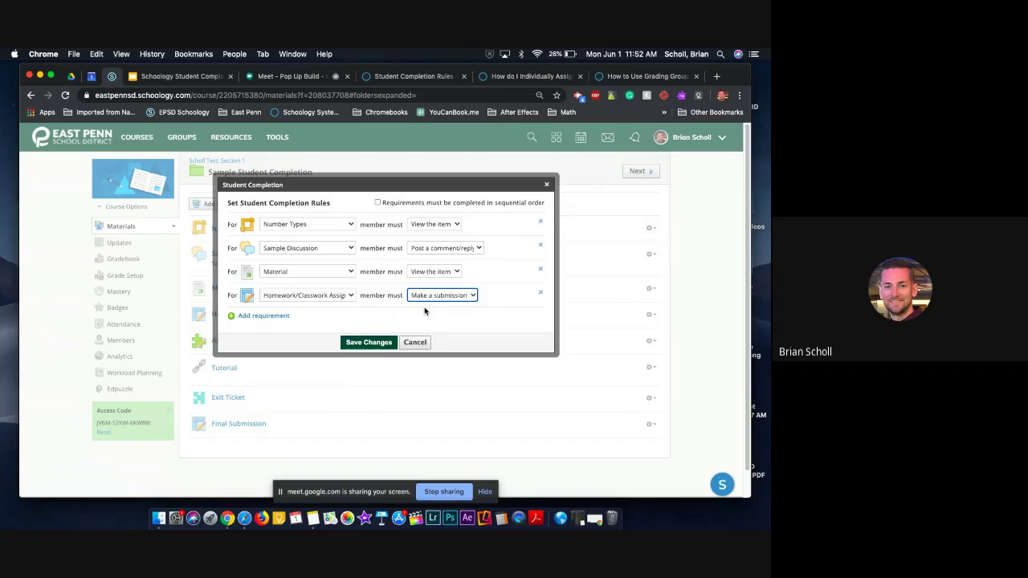
click(424, 311)
Add a completion requirement that members score at least 25 out of 50 on Assessment.
click(254, 316)
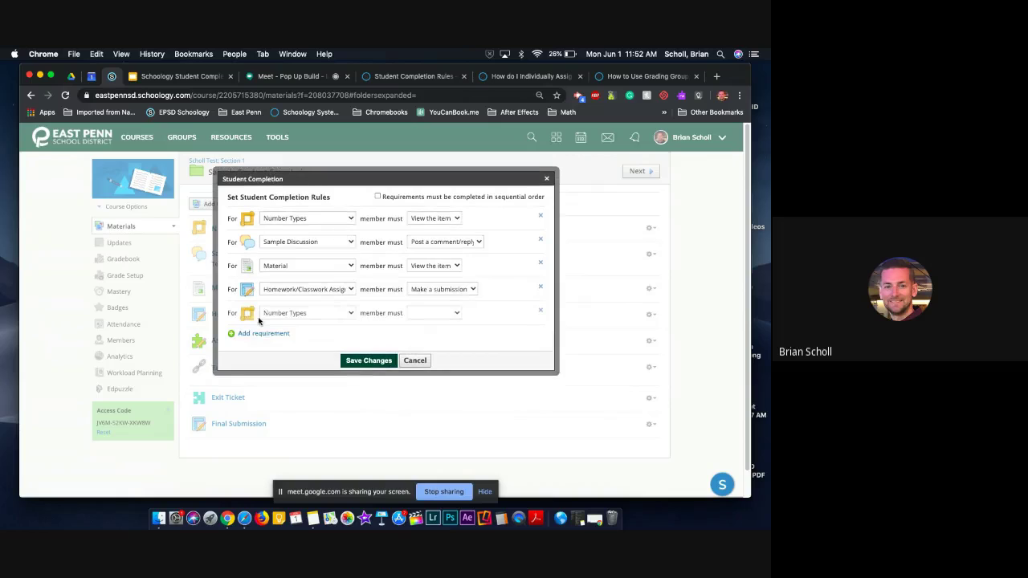
click(282, 313)
click(288, 348)
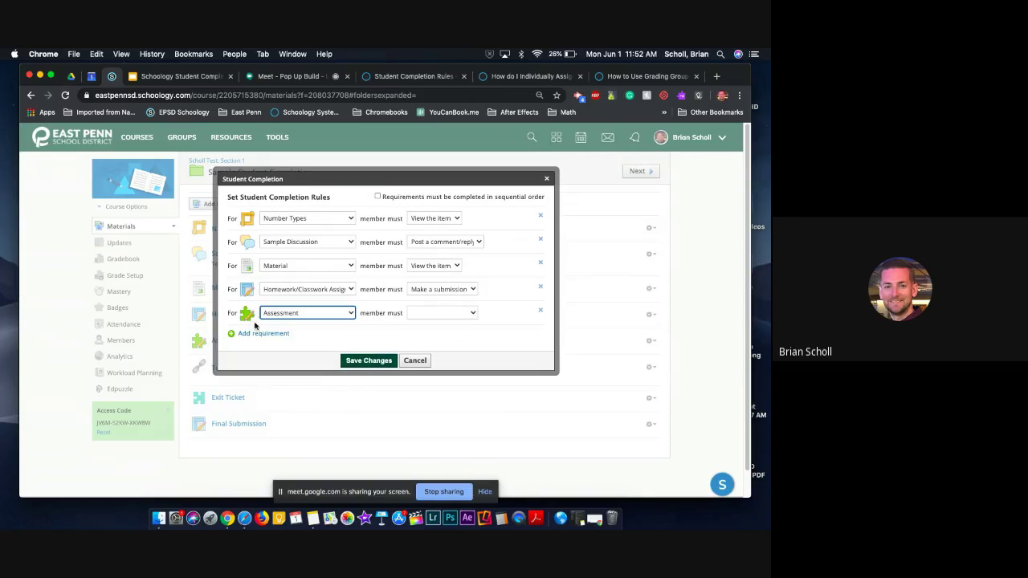
click(447, 311)
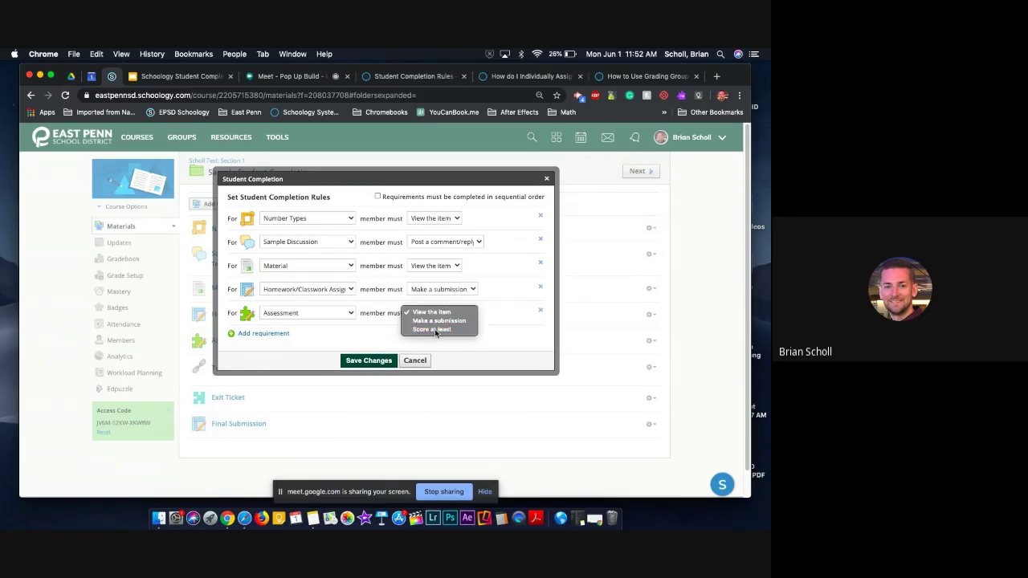
click(435, 329)
click(493, 313)
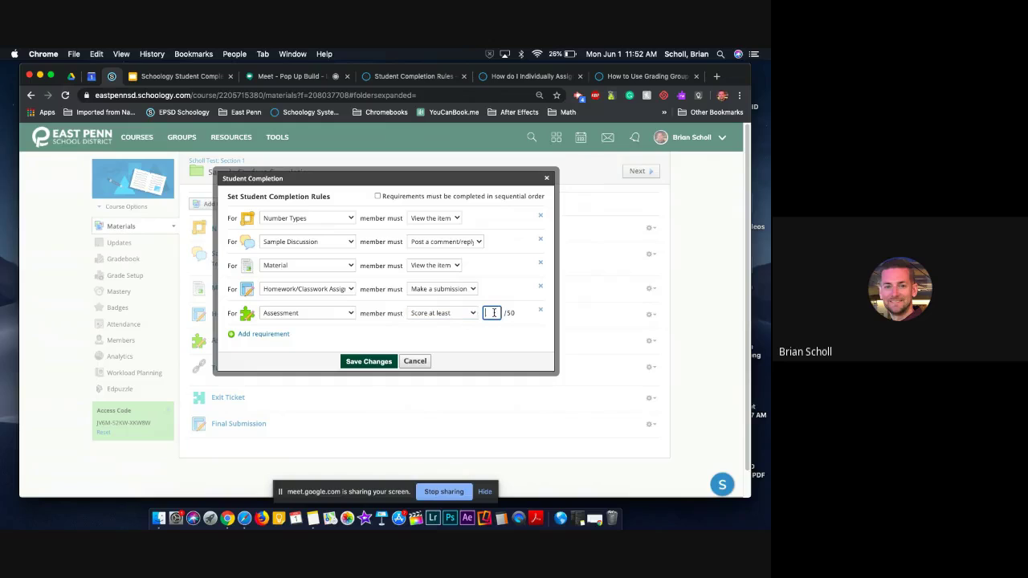
text(25)
click(479, 336)
Add a completion requirement for Tutorial with the condition View the item.
click(252, 333)
click(304, 332)
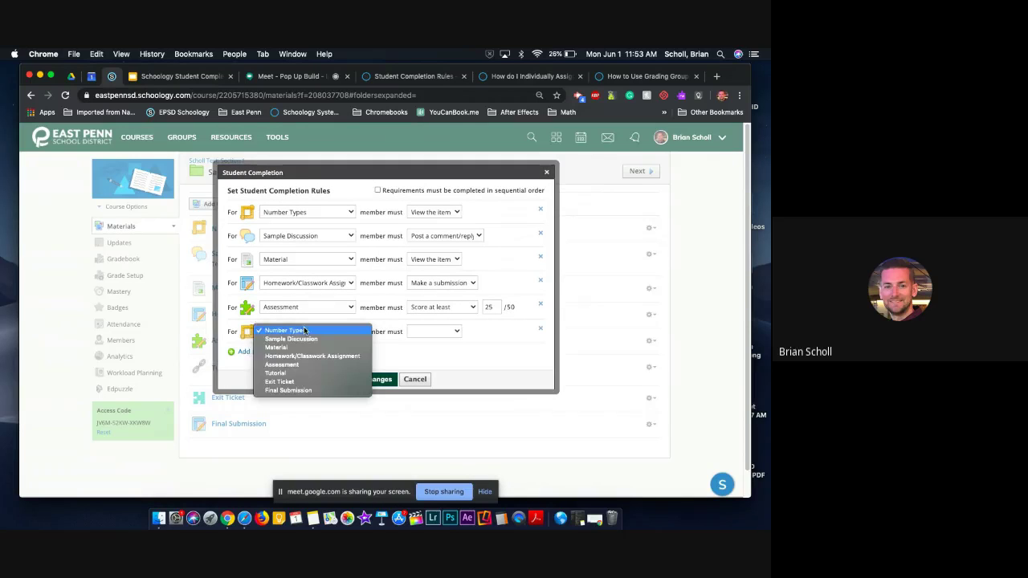
click(309, 375)
click(431, 331)
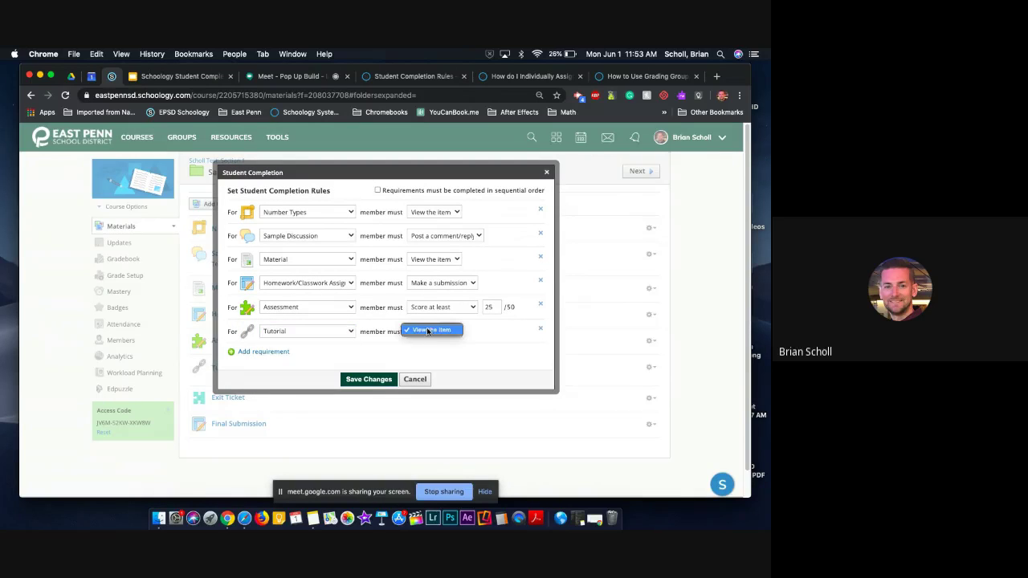
click(434, 330)
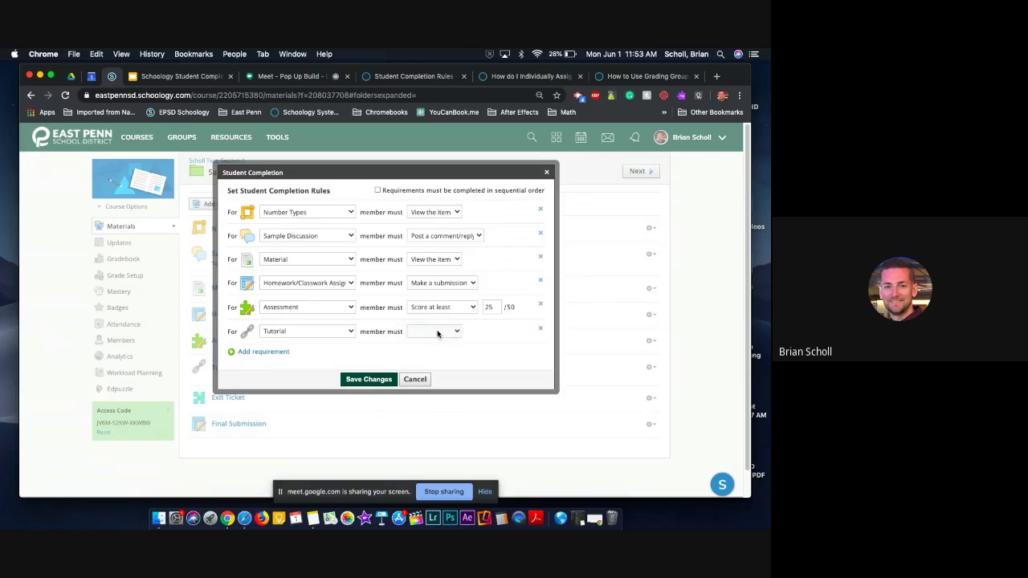
Add a completion requirement that members score at least 100 out of 100 on Exit Ticket.
click(267, 353)
click(285, 349)
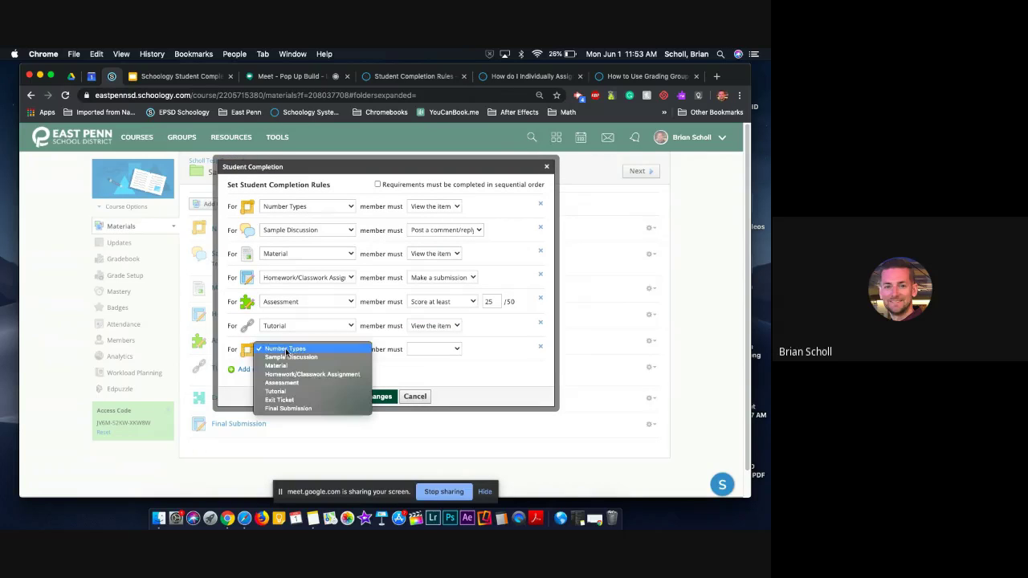
click(295, 395)
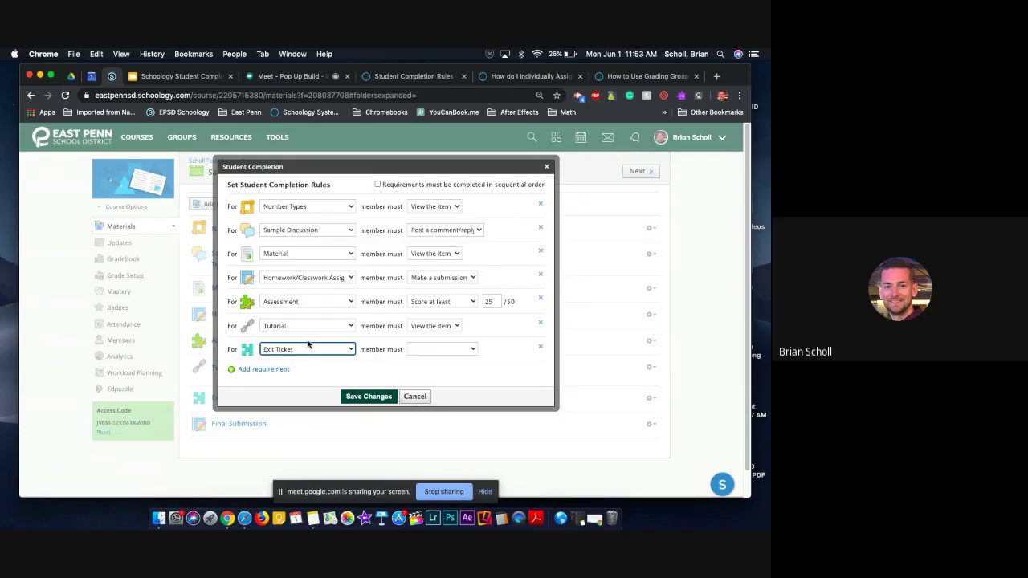
click(460, 343)
click(438, 350)
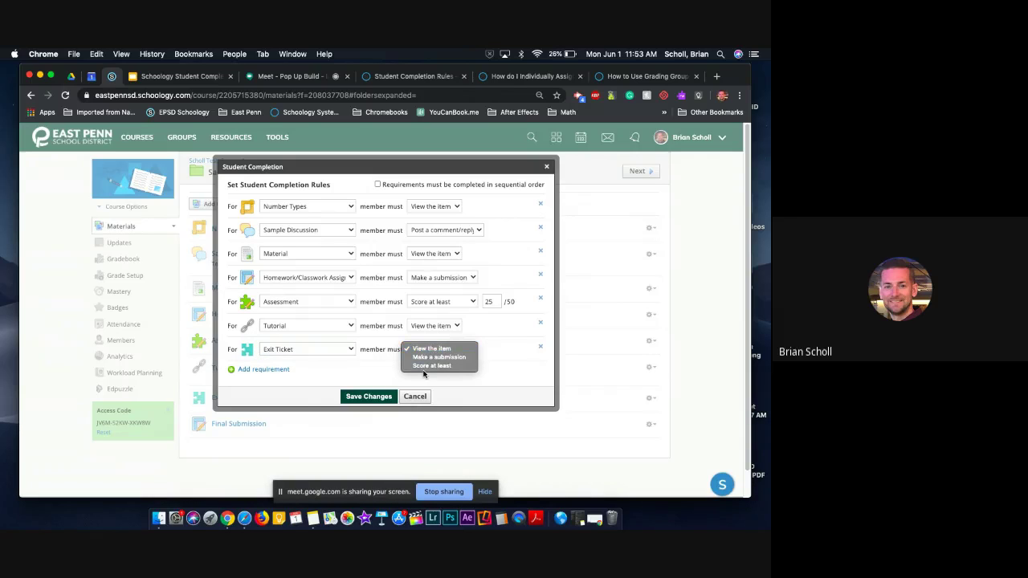
click(422, 366)
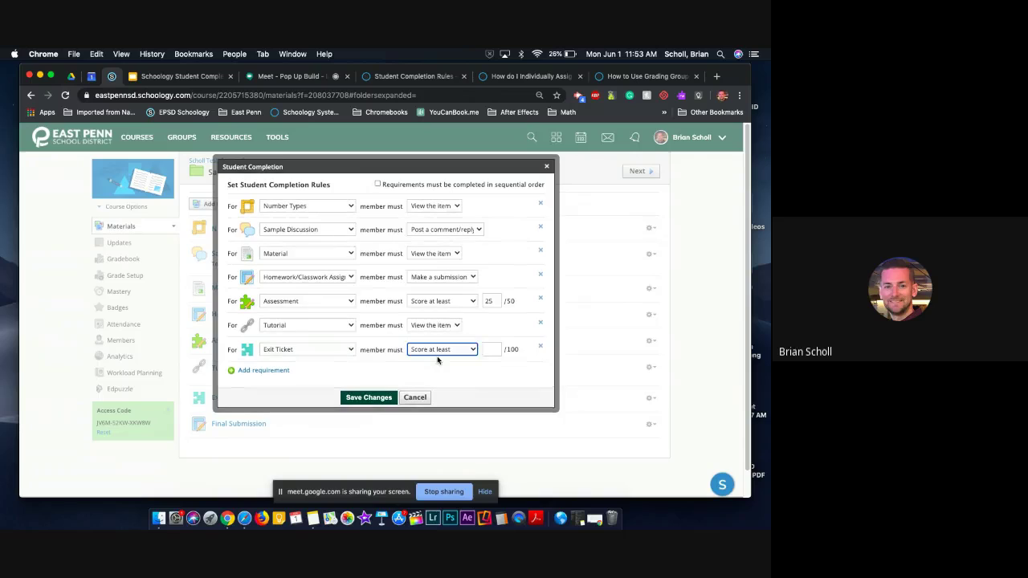
click(488, 350)
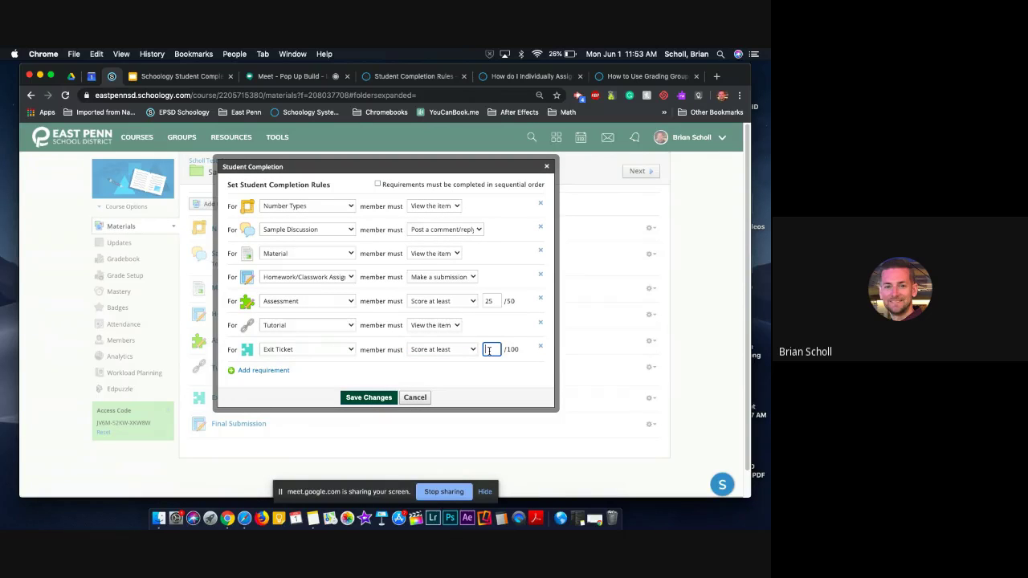
click(526, 367)
Add a completion requirement for Final Submission with the condition View the item, and save the rules.
click(263, 370)
click(292, 371)
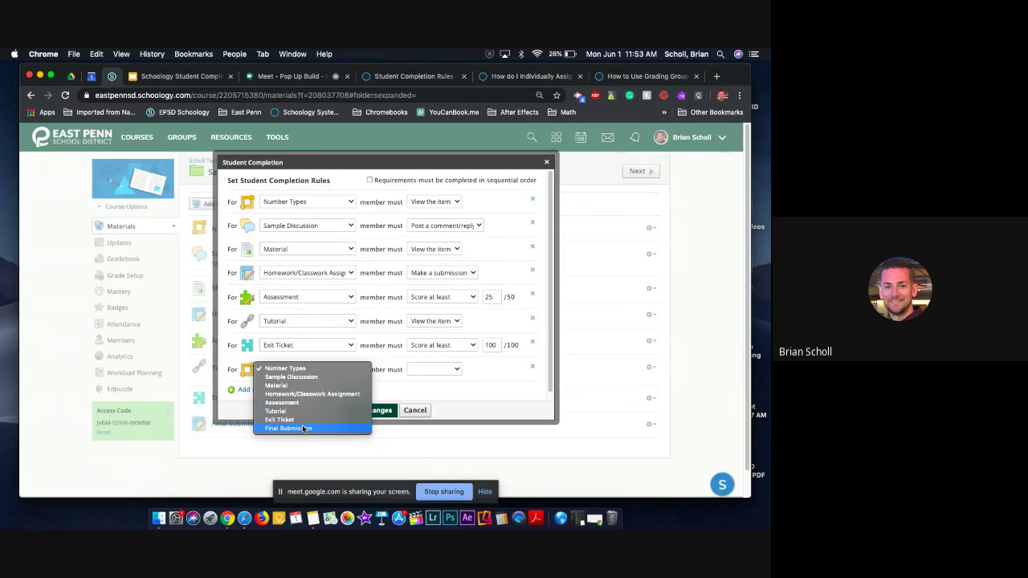
click(295, 430)
click(440, 369)
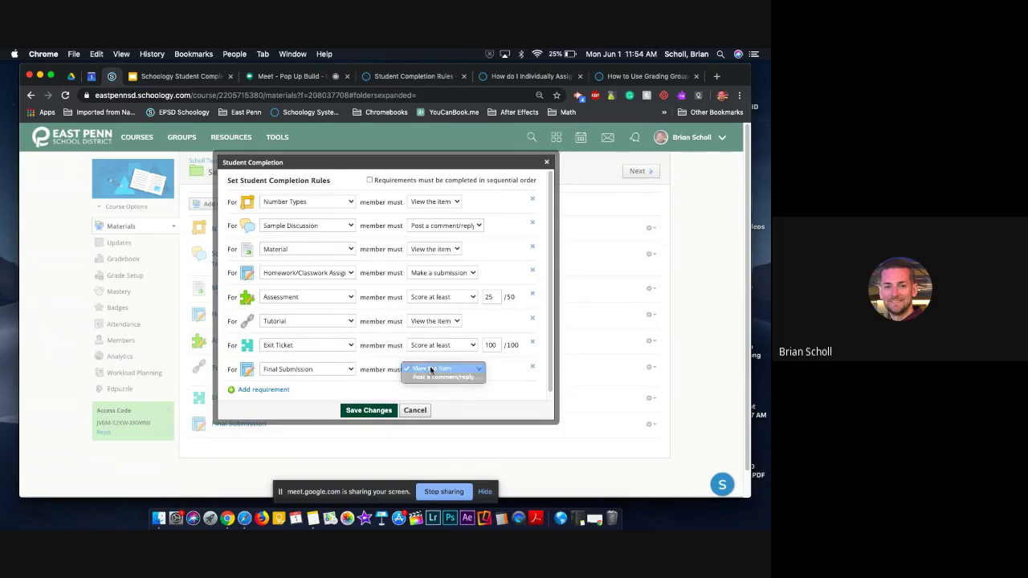
click(431, 368)
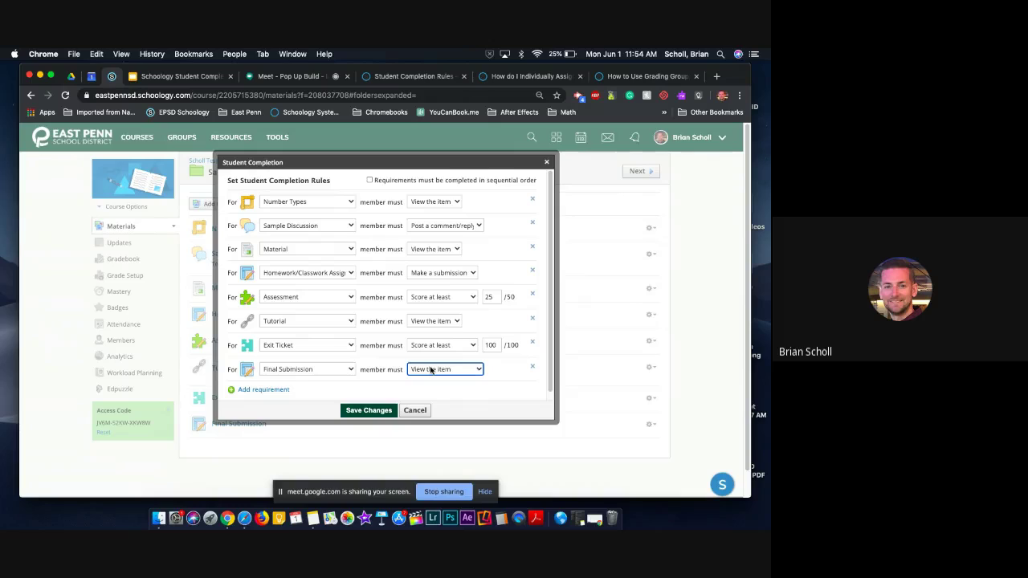
click(371, 387)
click(365, 411)
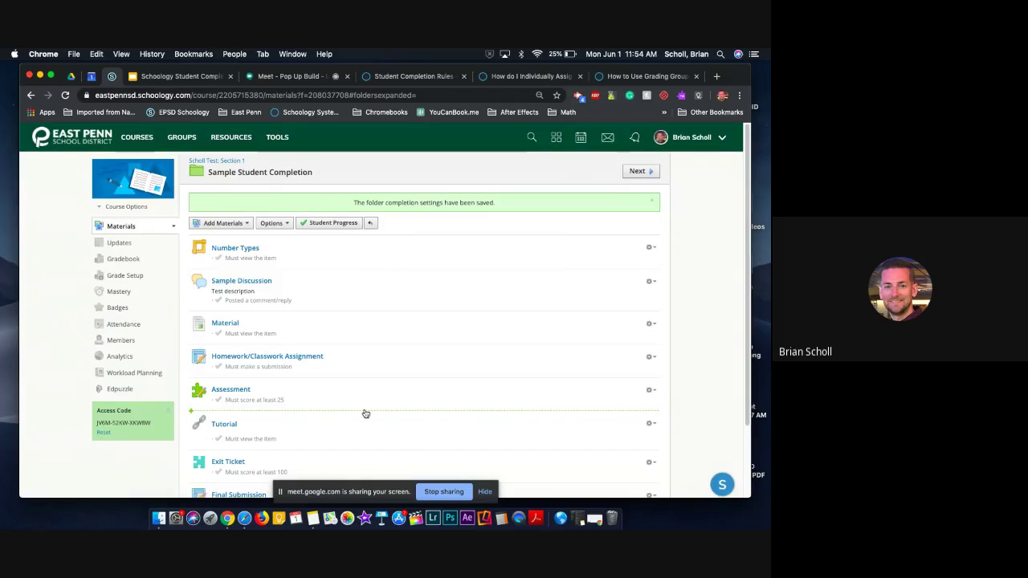
Reopen the folder's student completion rules and require them to be completed in sequential order.
scroll(322, 345, down, 2)
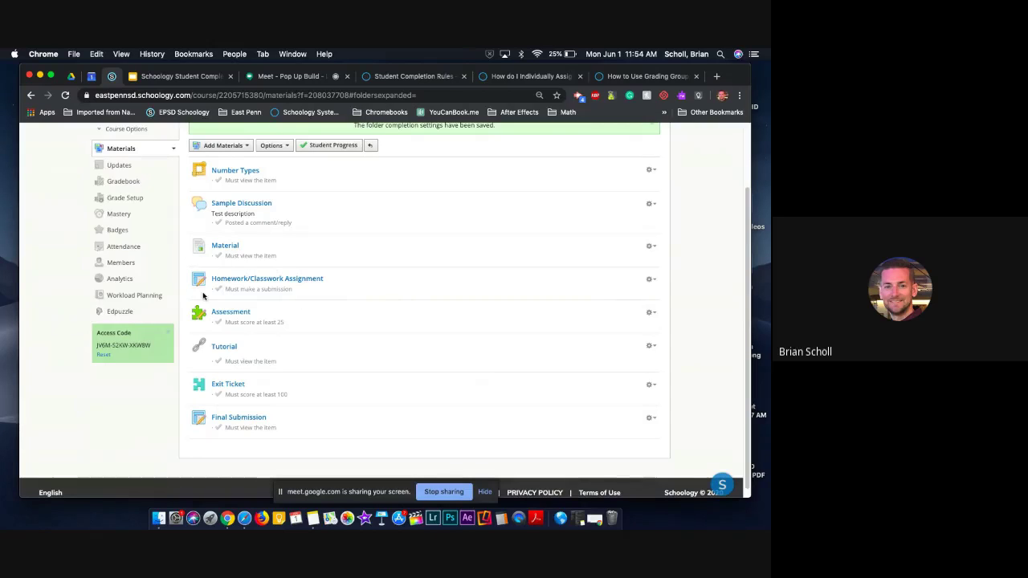
scroll(371, 448, up, 1)
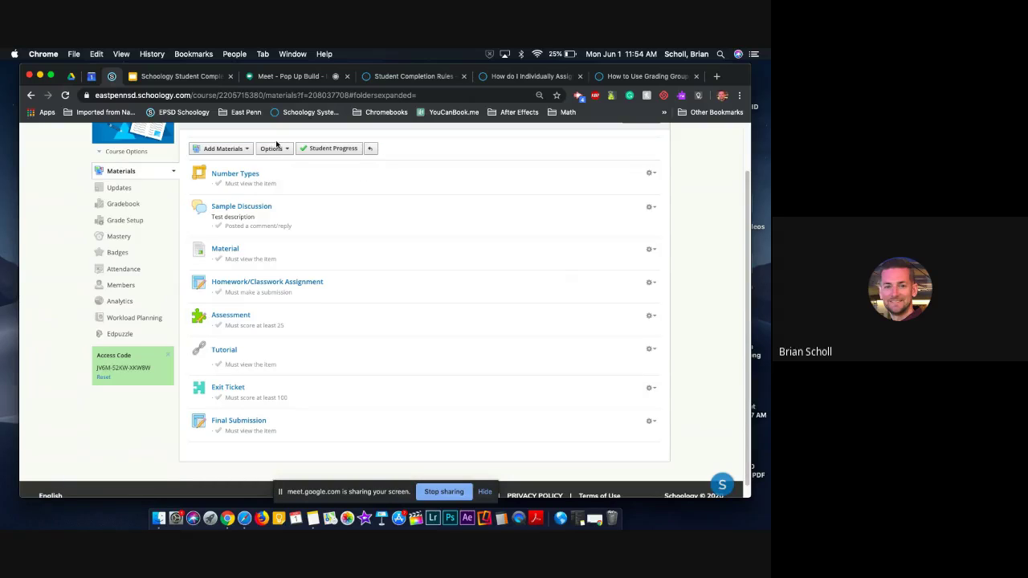
click(276, 145)
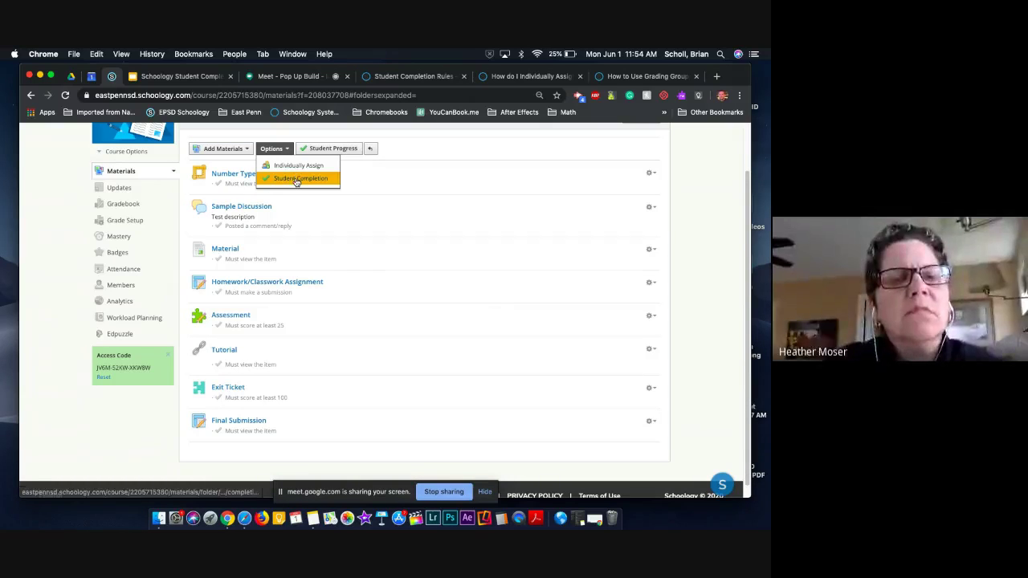
click(295, 178)
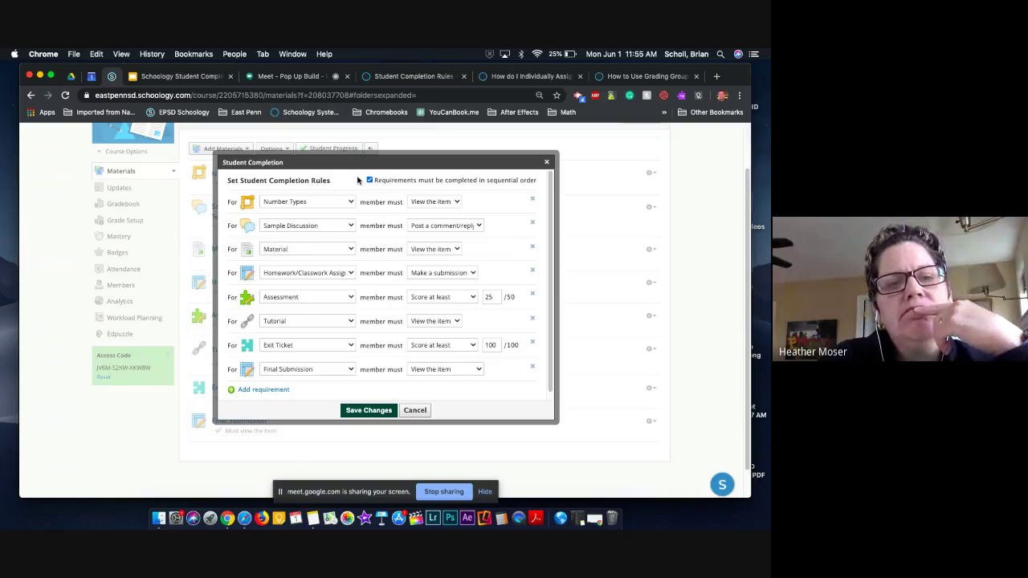
click(255, 390)
click(307, 393)
click(305, 439)
click(441, 362)
key(Escape)
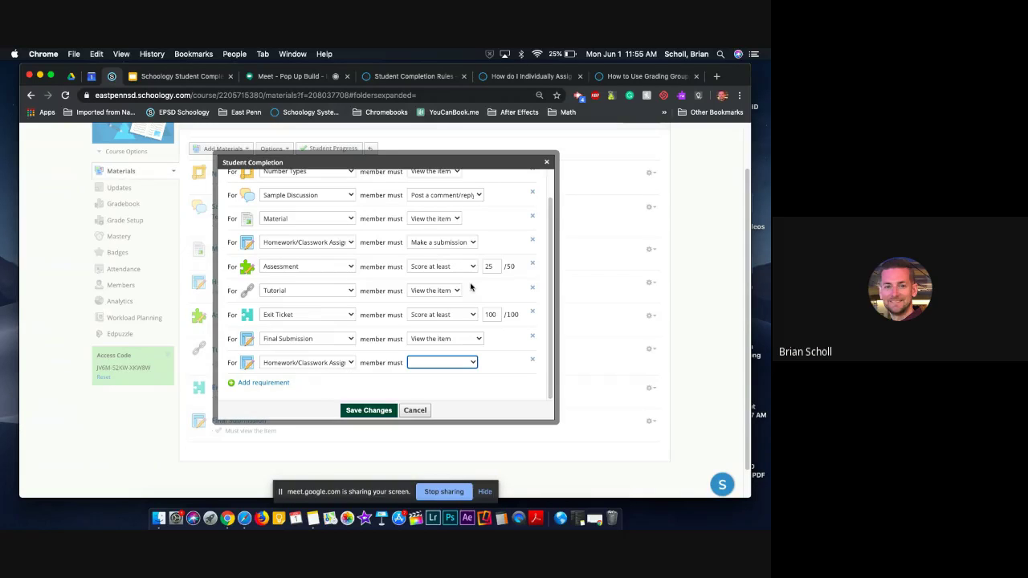
click(534, 363)
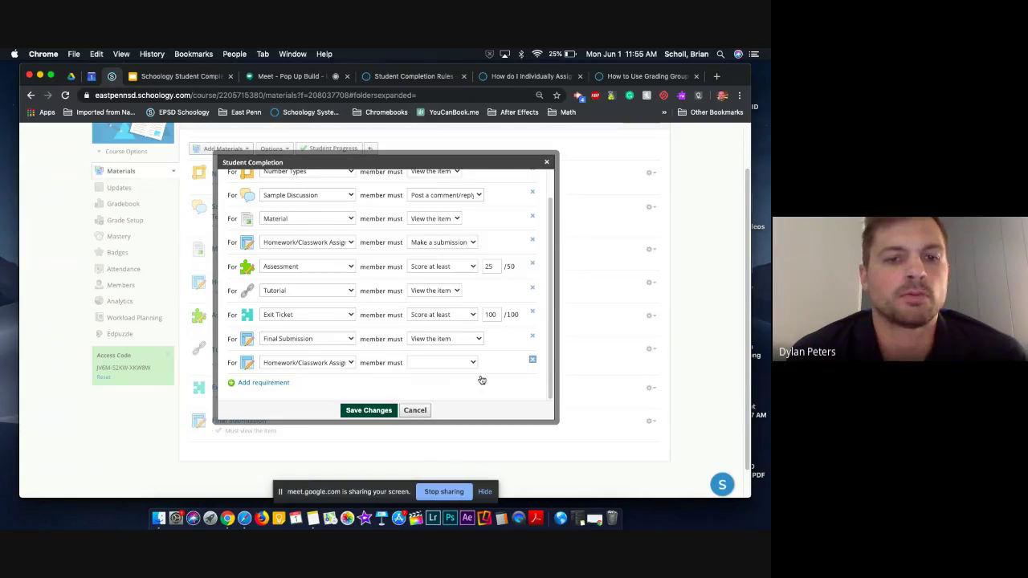
click(534, 363)
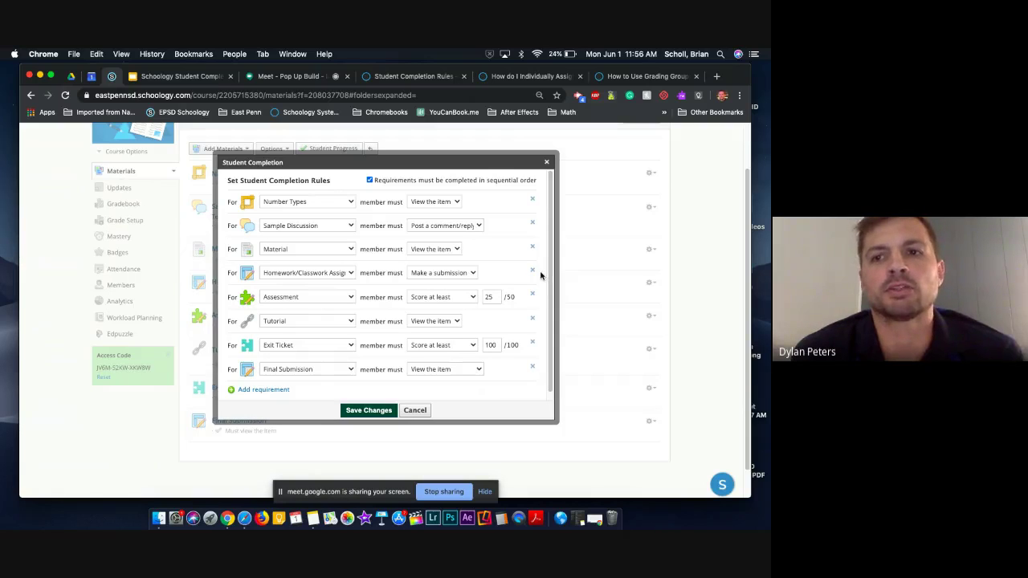
Save the folder's student completion rules with the sequential order requirement enabled.
click(371, 181)
click(369, 180)
click(363, 411)
click(362, 409)
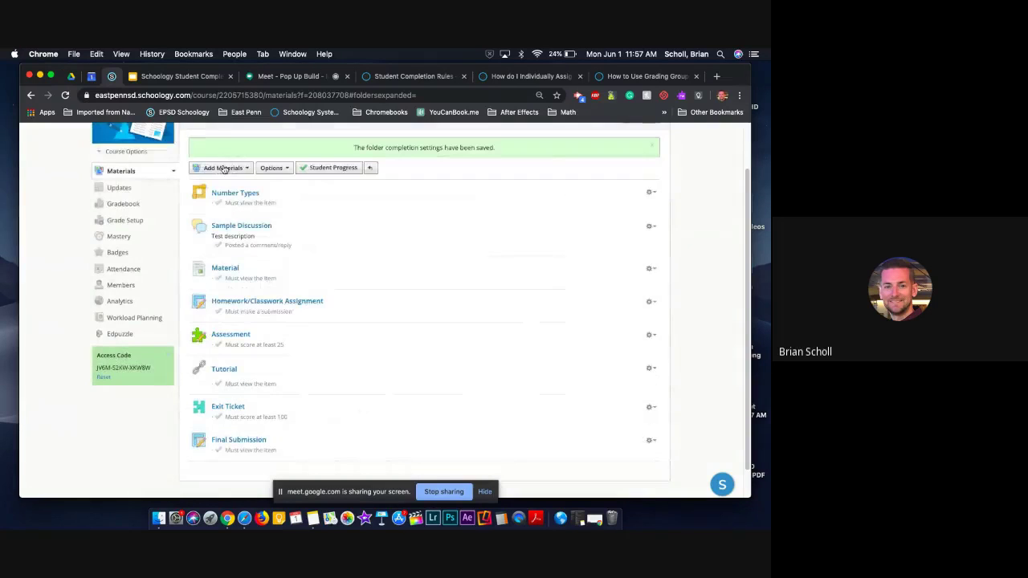
click(225, 168)
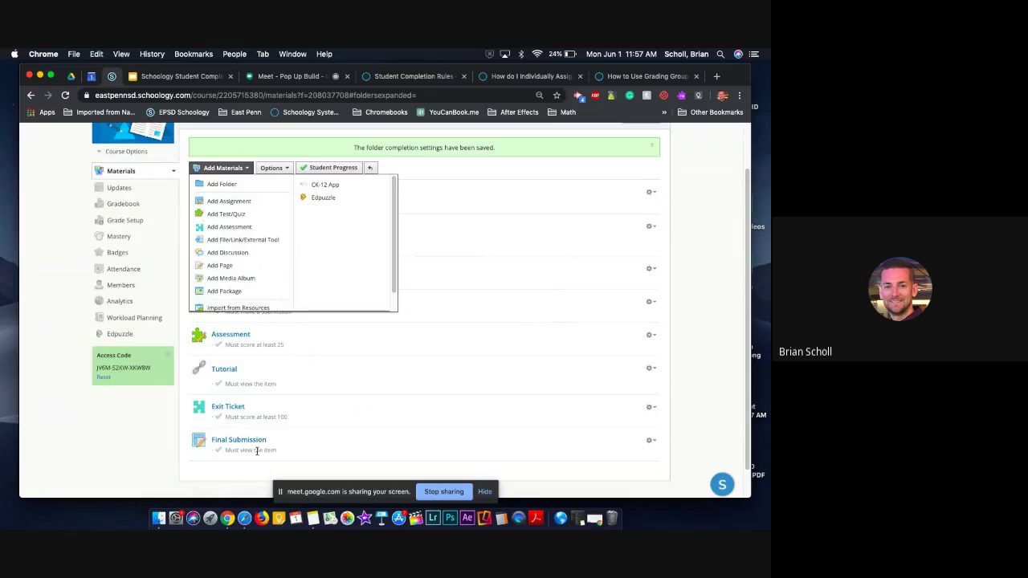
click(135, 460)
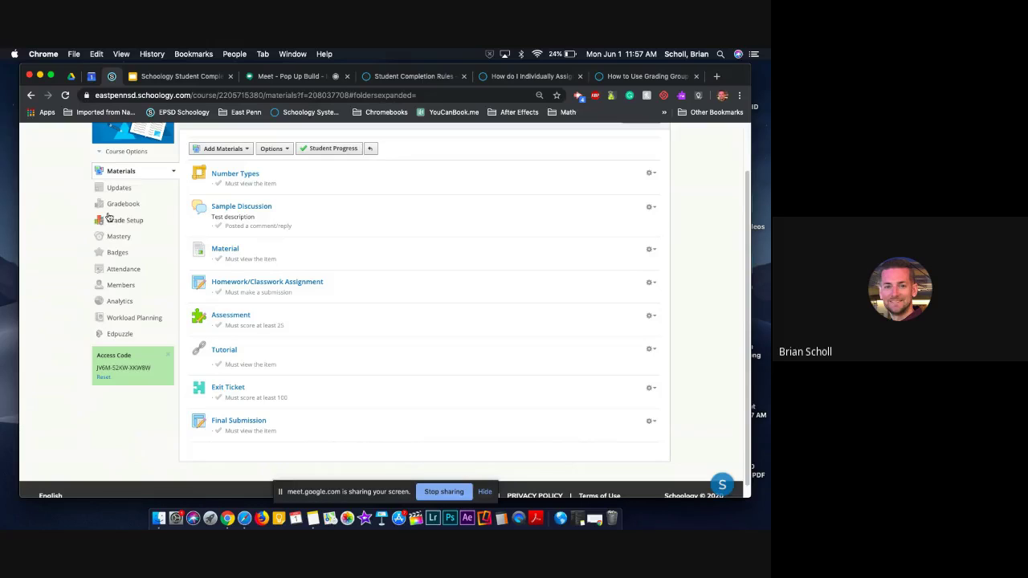
Try course-level completion rules that require members to complete the Sample Student Completion and 1:1 Initiative folders, without saving them.
click(119, 170)
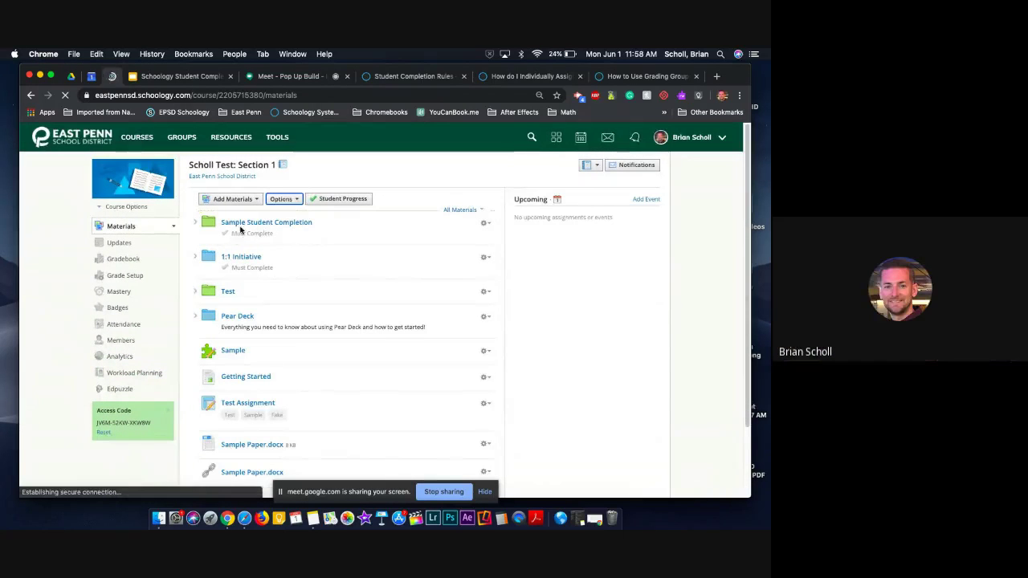
click(284, 200)
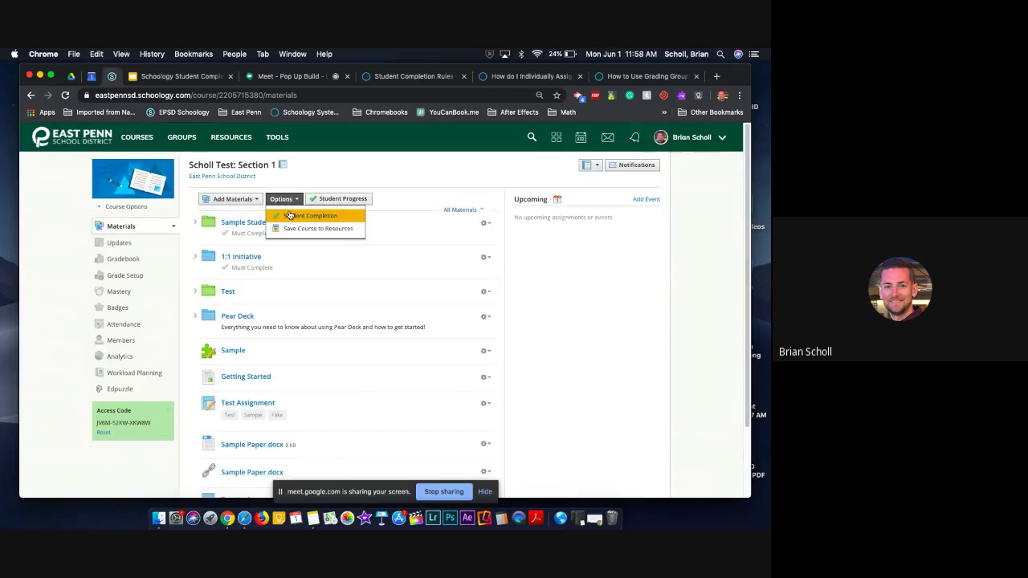
click(290, 216)
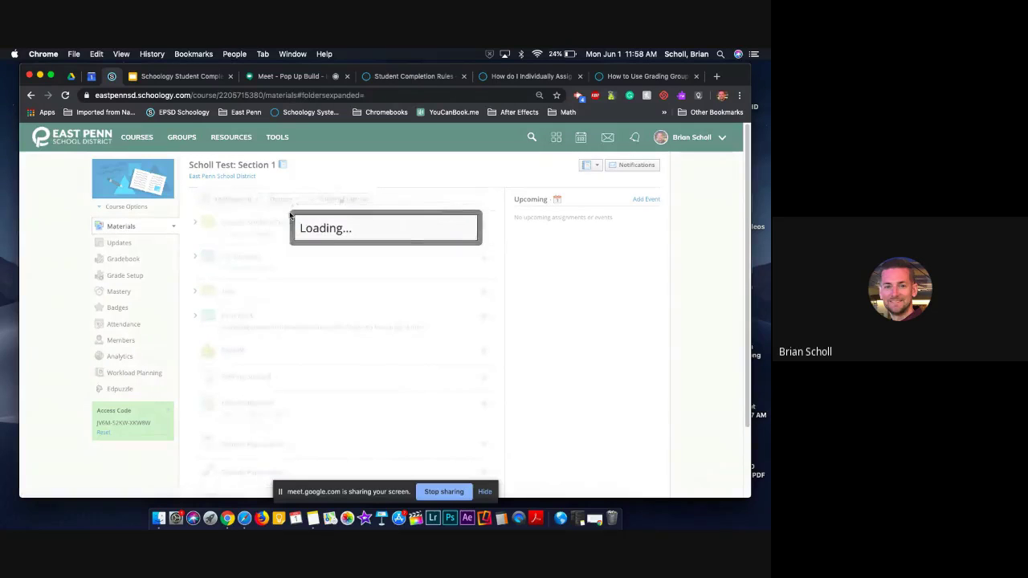
click(305, 241)
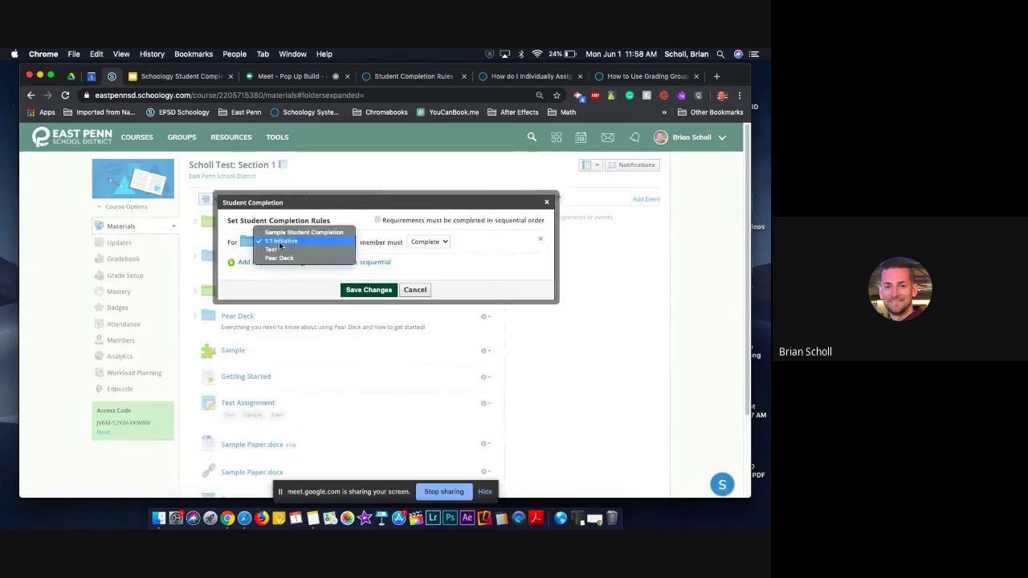
click(307, 234)
click(261, 262)
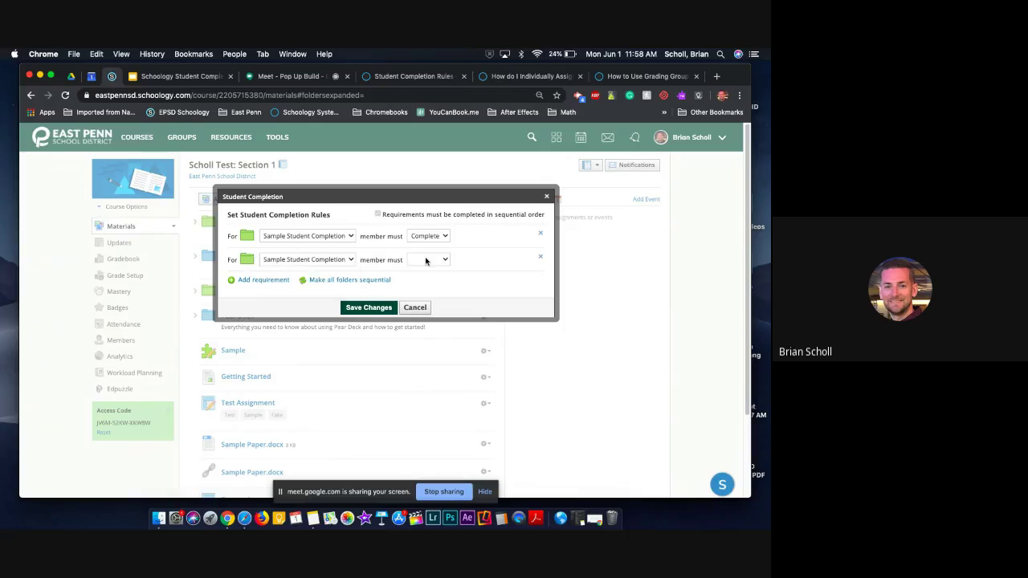
click(426, 259)
click(424, 260)
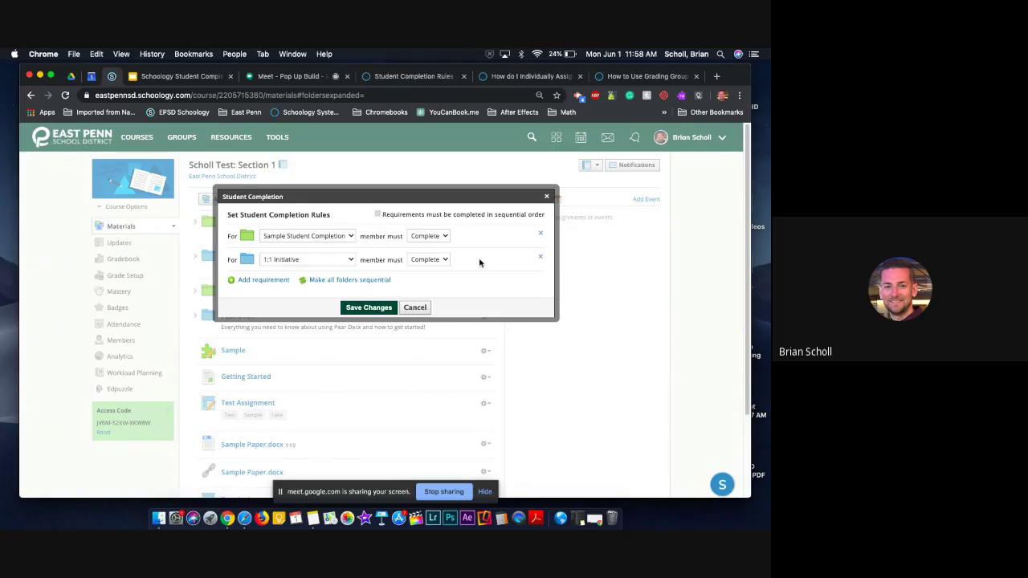
click(414, 307)
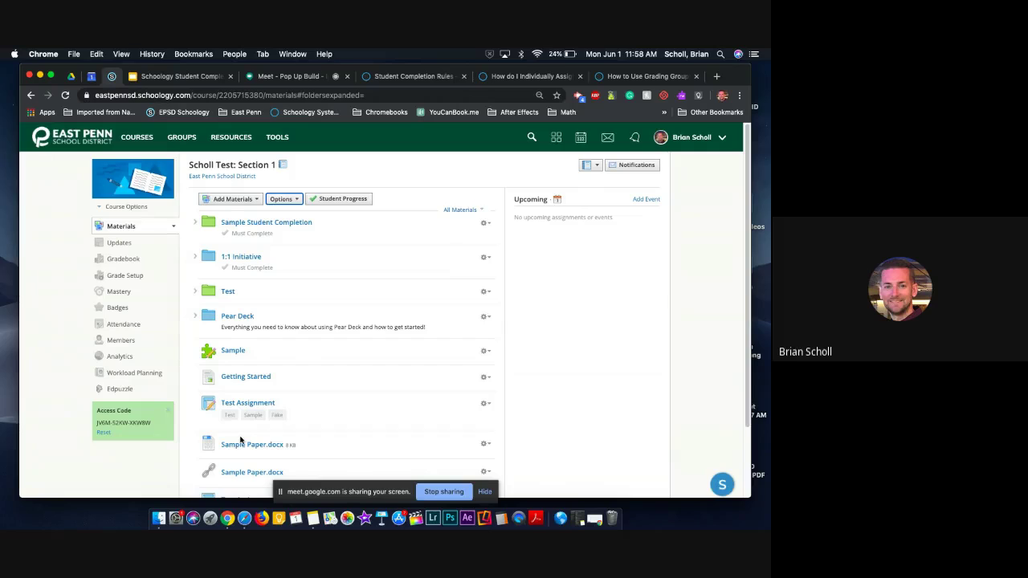
drag(234, 216, 250, 246)
drag(250, 247, 250, 246)
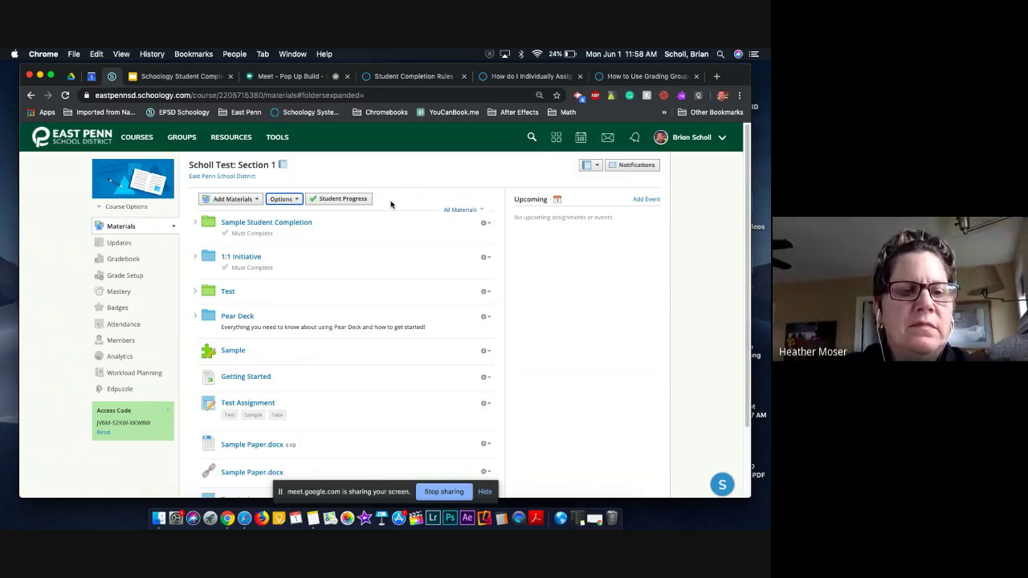
click(334, 171)
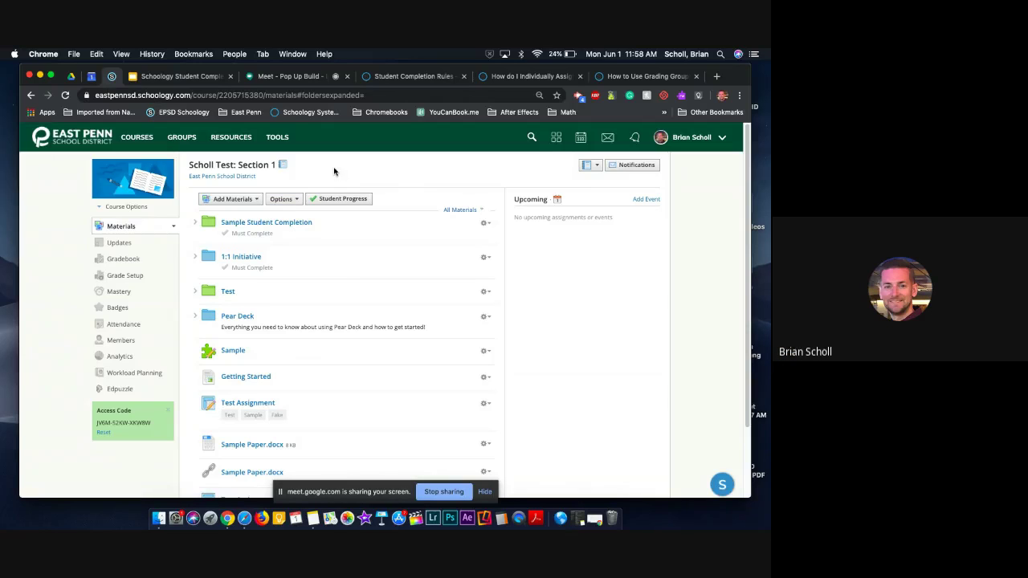
Look into the Sample Student Completion folder and check the student progress for the whole course.
click(249, 225)
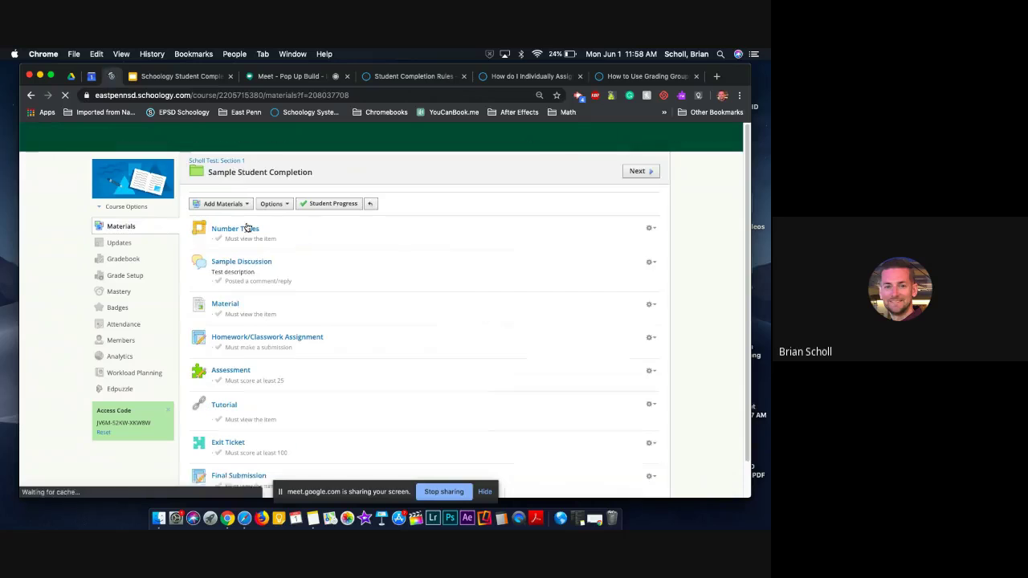
click(225, 163)
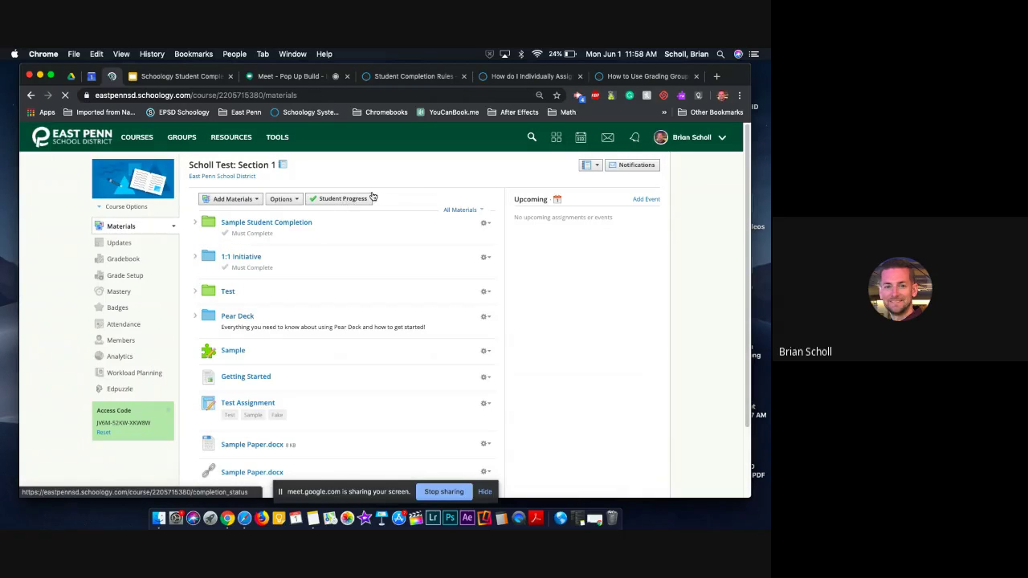
click(330, 199)
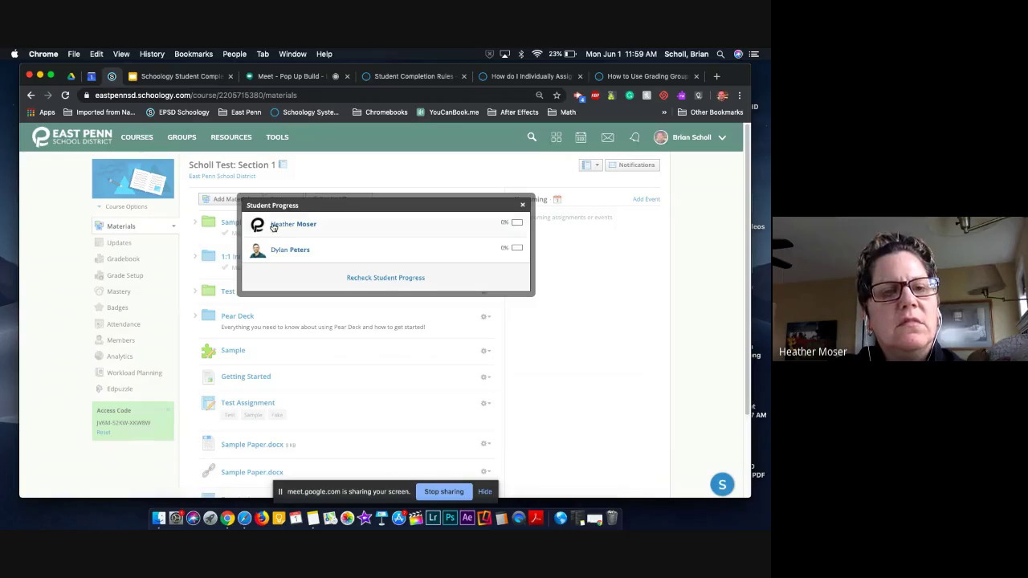
click(522, 205)
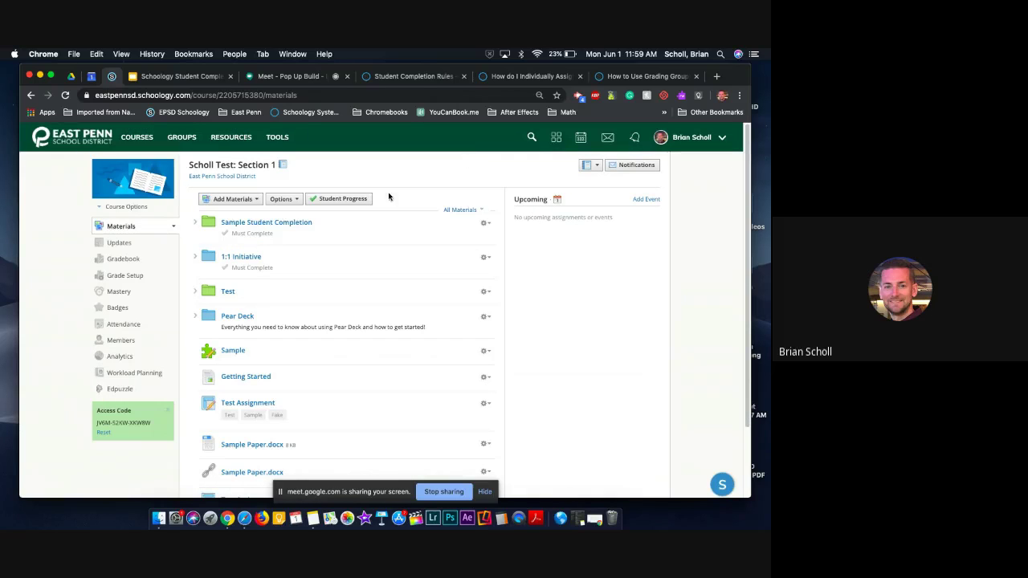
Check the members' student progress list for the Sample Student Completion folder and close it.
scroll(259, 229, down, 1)
scroll(259, 228, down, 3)
scroll(259, 228, up, 1)
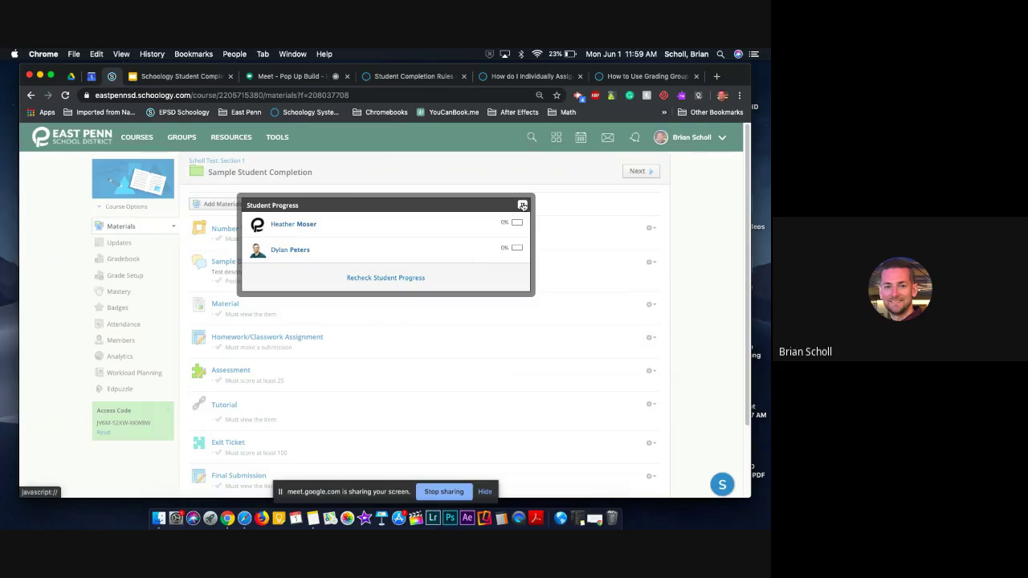
click(522, 205)
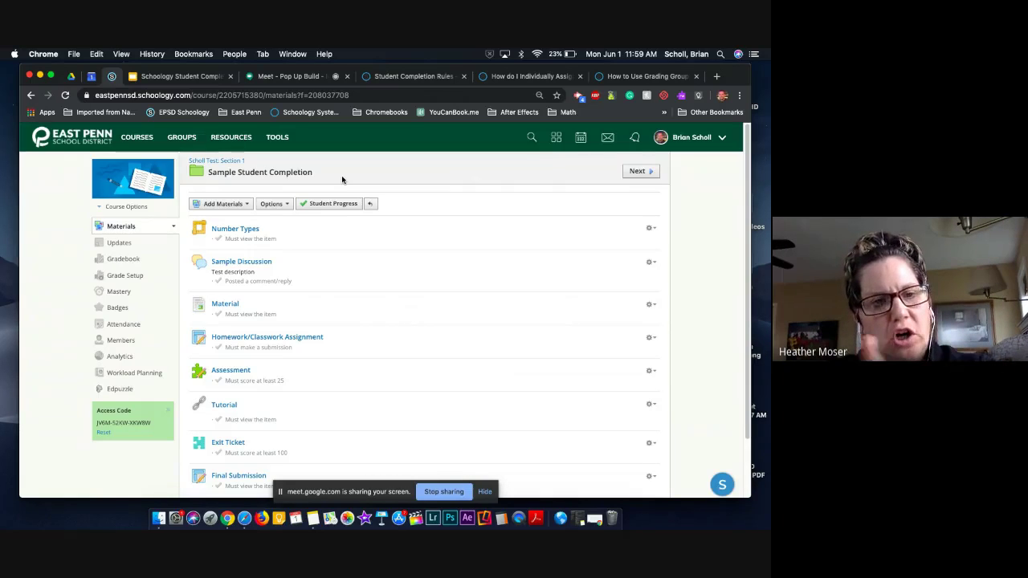
Review the first listed student's item-by-item progress through the Sample Student Completion folder.
click(325, 205)
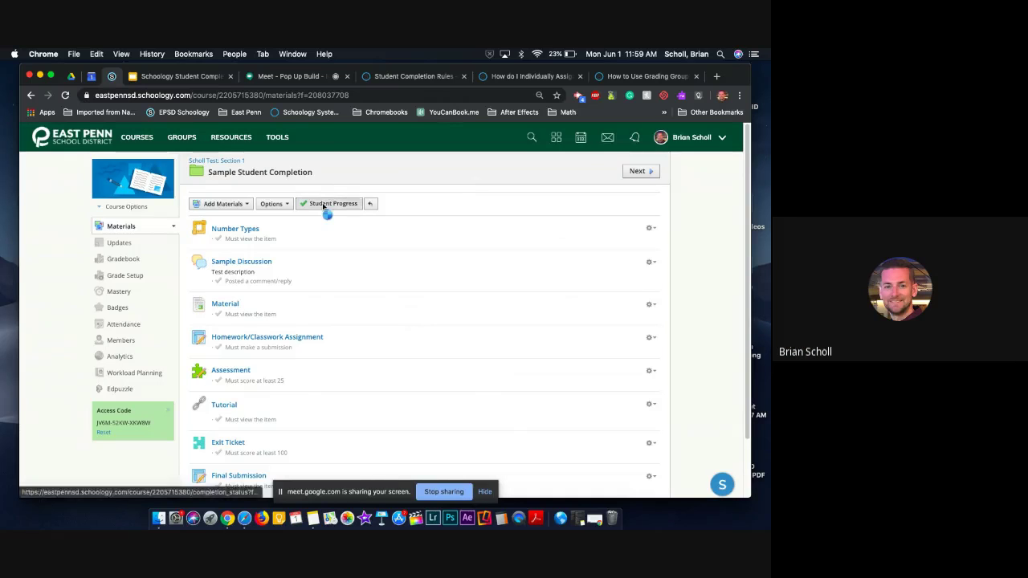
click(294, 225)
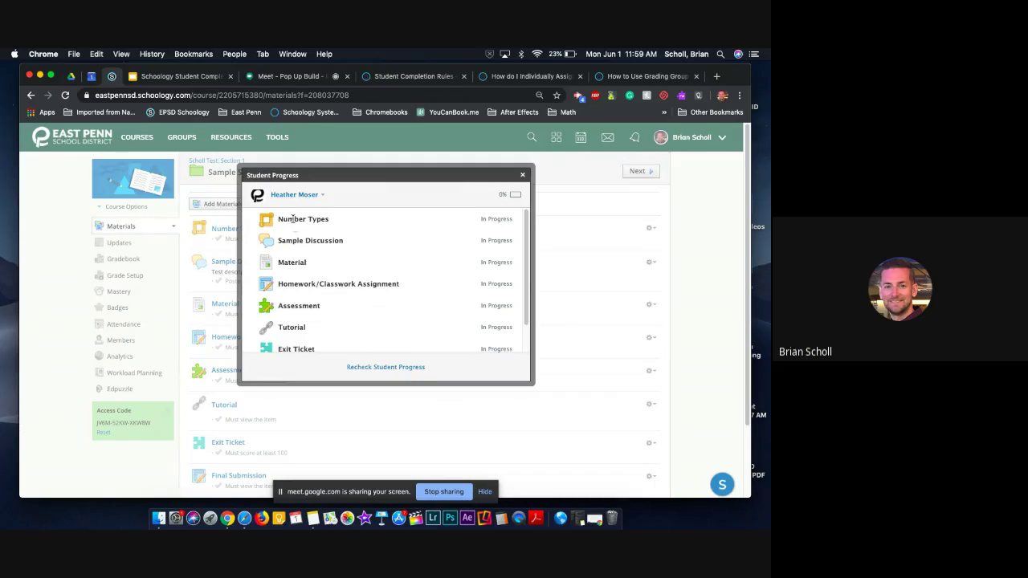
scroll(292, 224, down, 1)
scroll(293, 223, up, 1)
scroll(359, 216, down, 2)
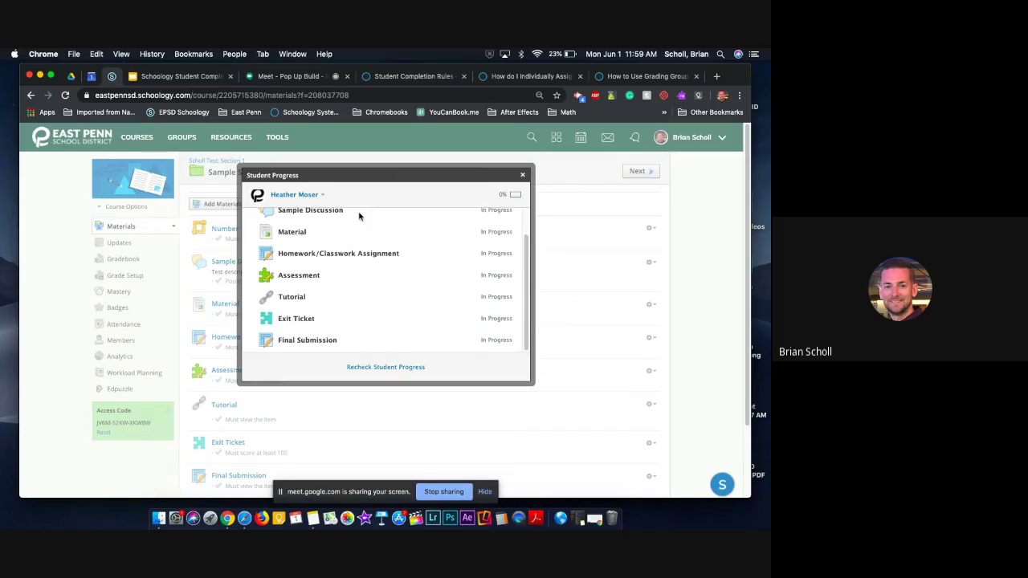
scroll(359, 216, up, 1)
scroll(358, 216, up, 1)
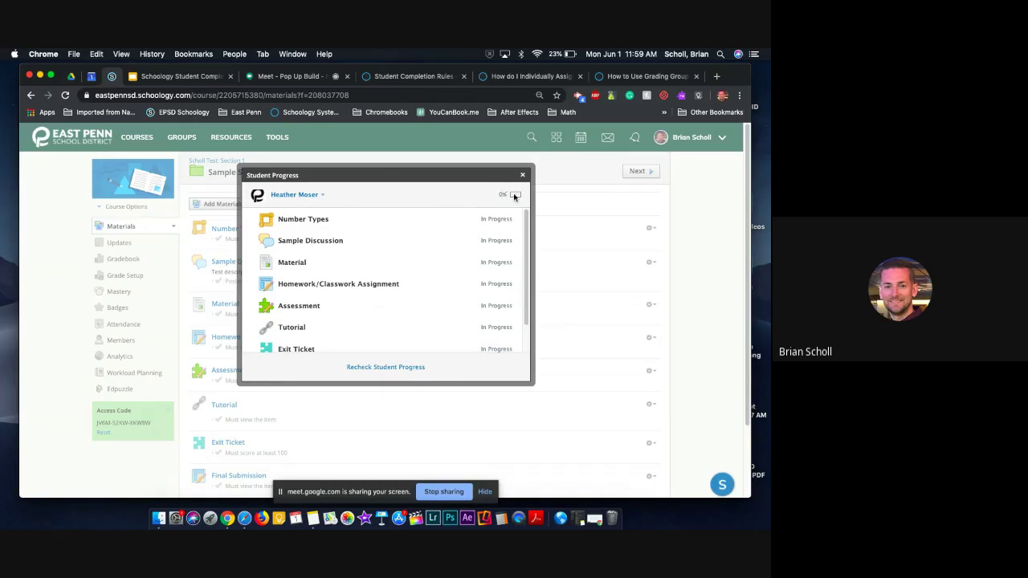
scroll(358, 236, down, 2)
scroll(358, 236, up, 2)
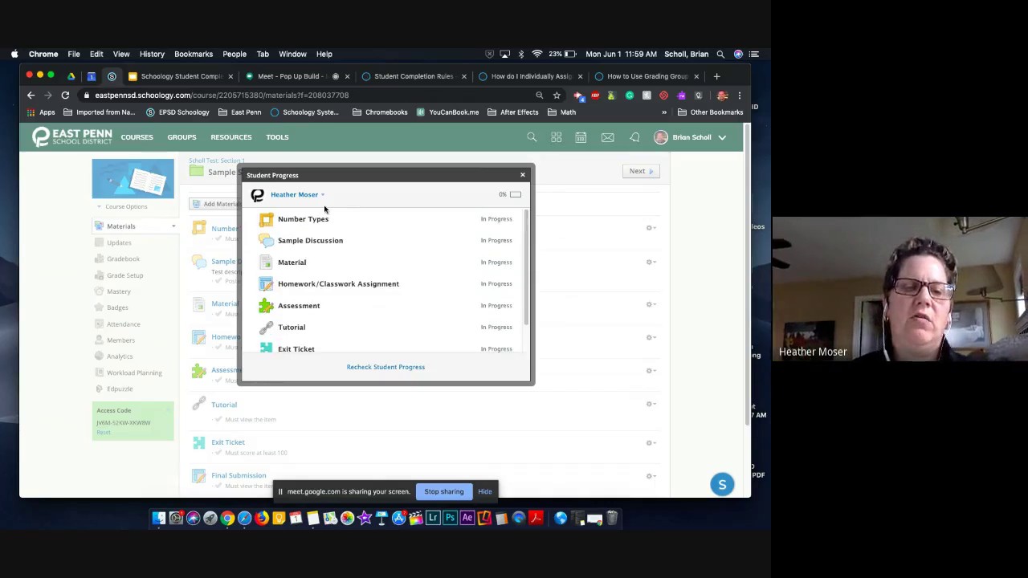
Look at the student switcher in the progress details, and reopen the folder's progress for the first listed student to find the recheck option.
click(310, 195)
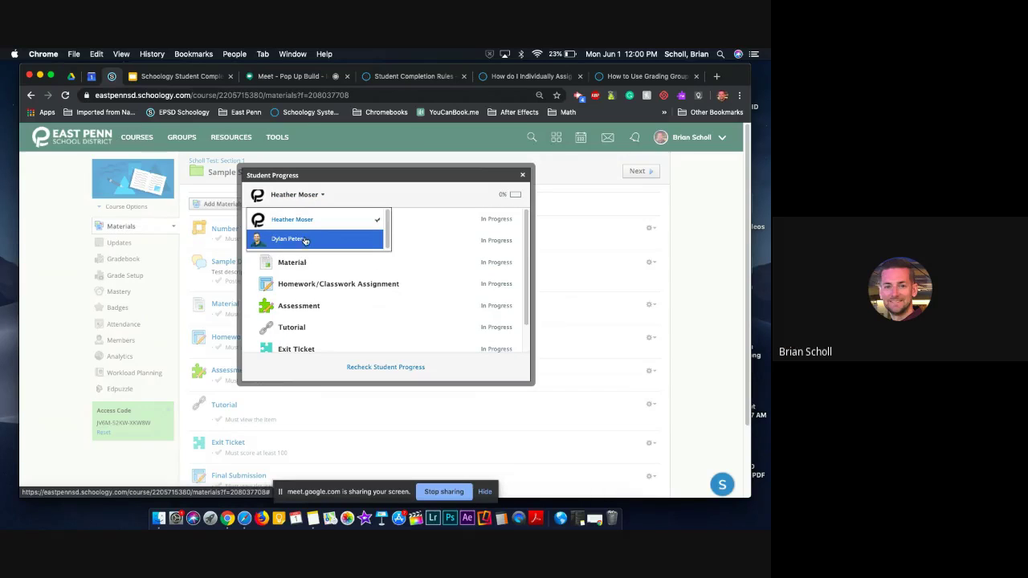
click(368, 192)
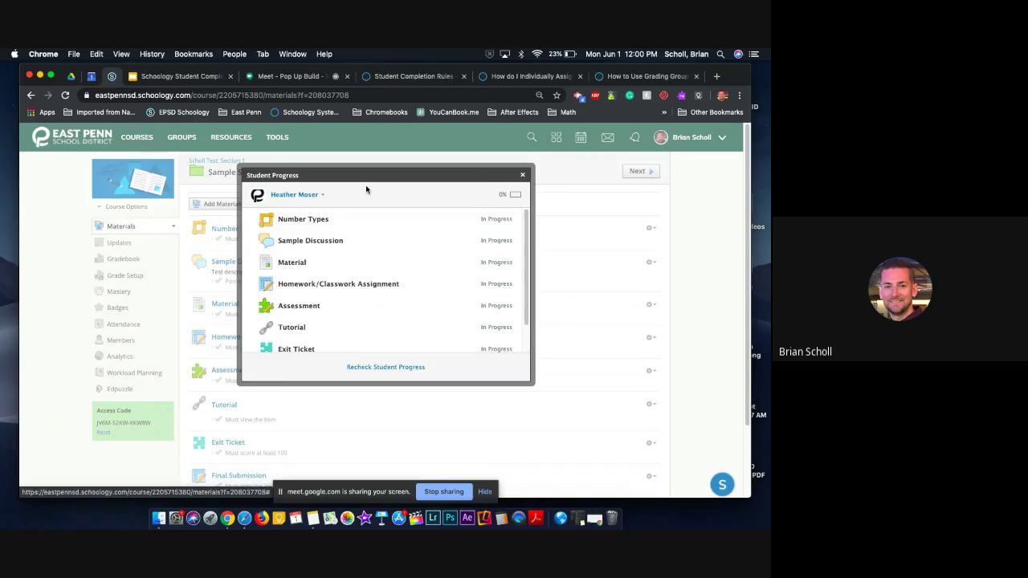
click(522, 175)
click(329, 206)
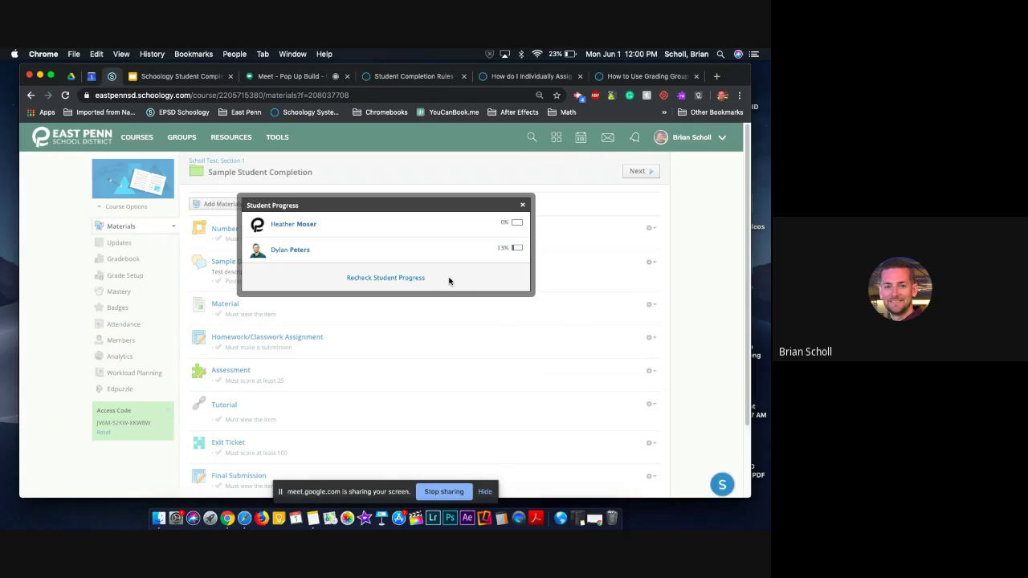
click(293, 228)
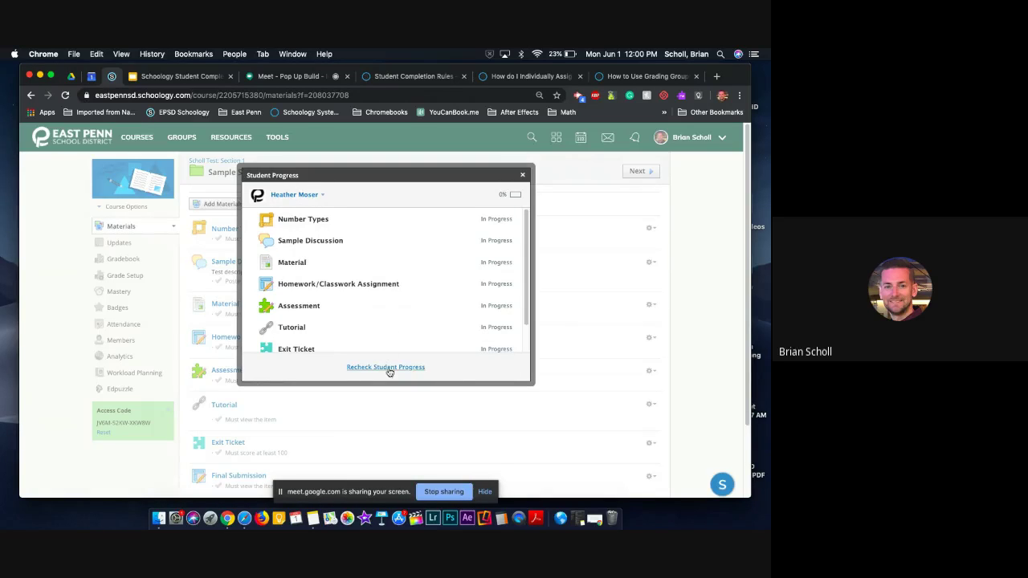
mouse_move(388, 371)
Consult the Student Completion outline in Google Slides, return to Schoology and close the student progress details.
click(183, 82)
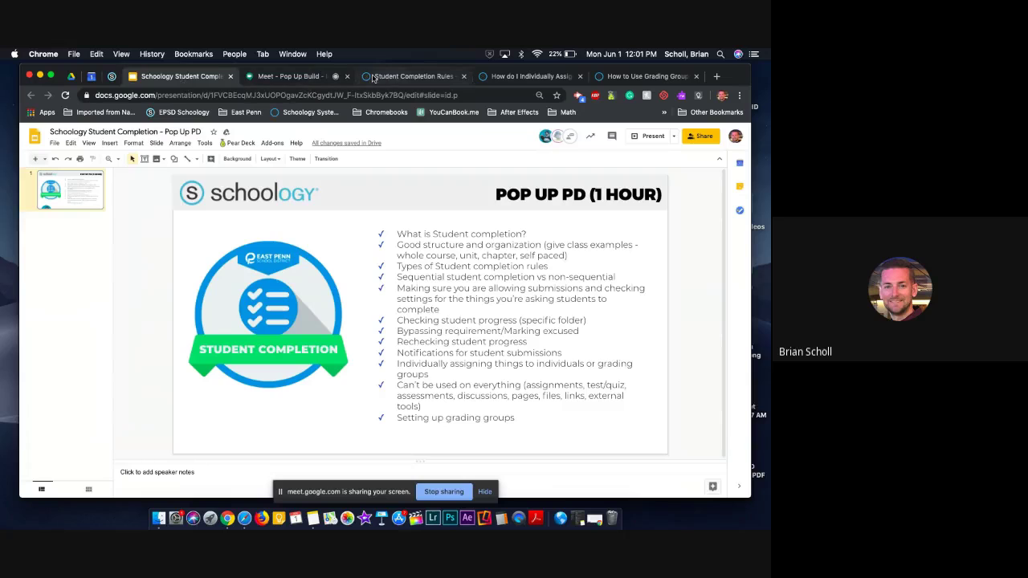
click(294, 77)
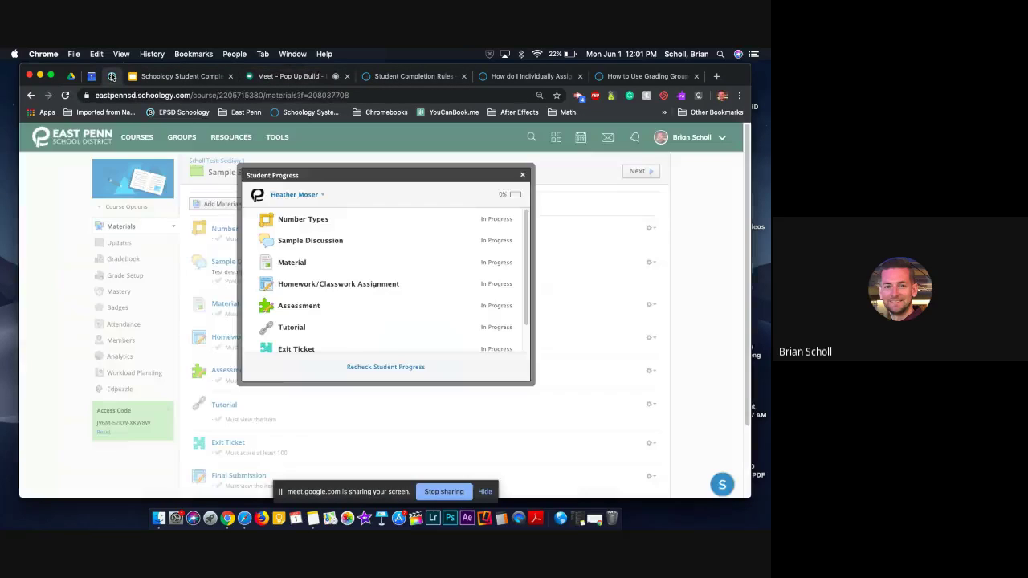
click(113, 76)
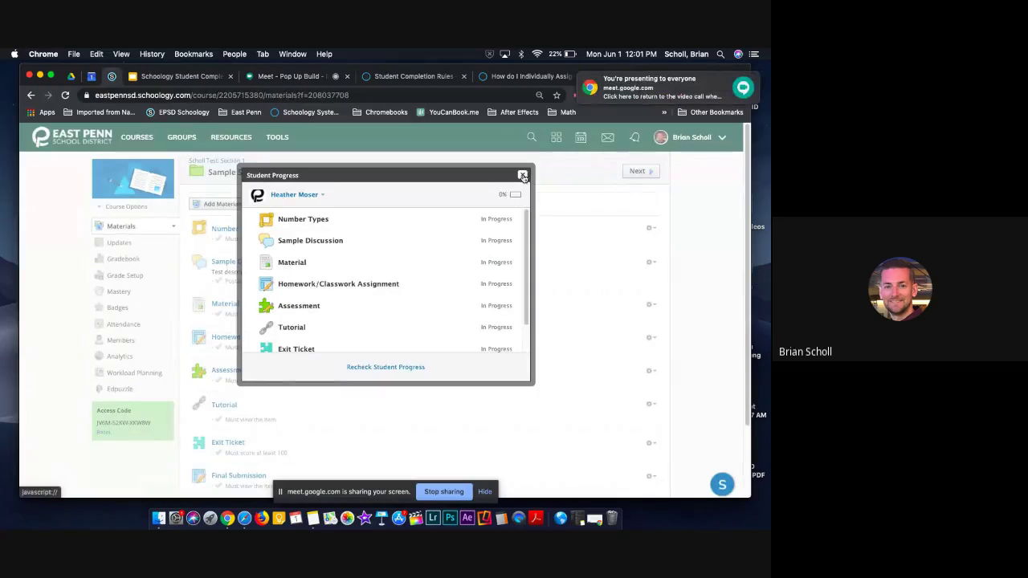
click(522, 175)
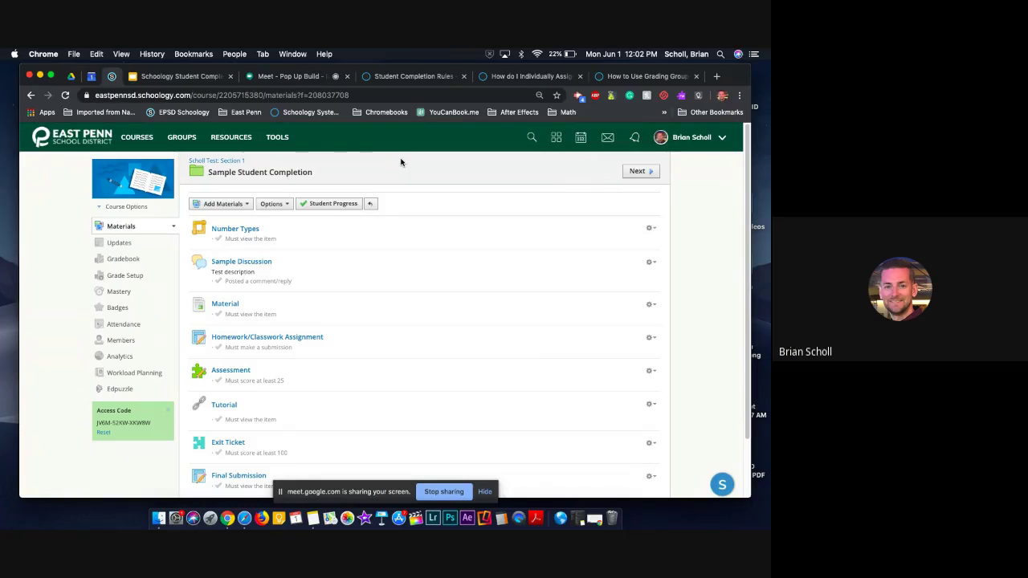
Enable submissions on the Final Submission assignment and save the changes.
scroll(401, 162, down, 2)
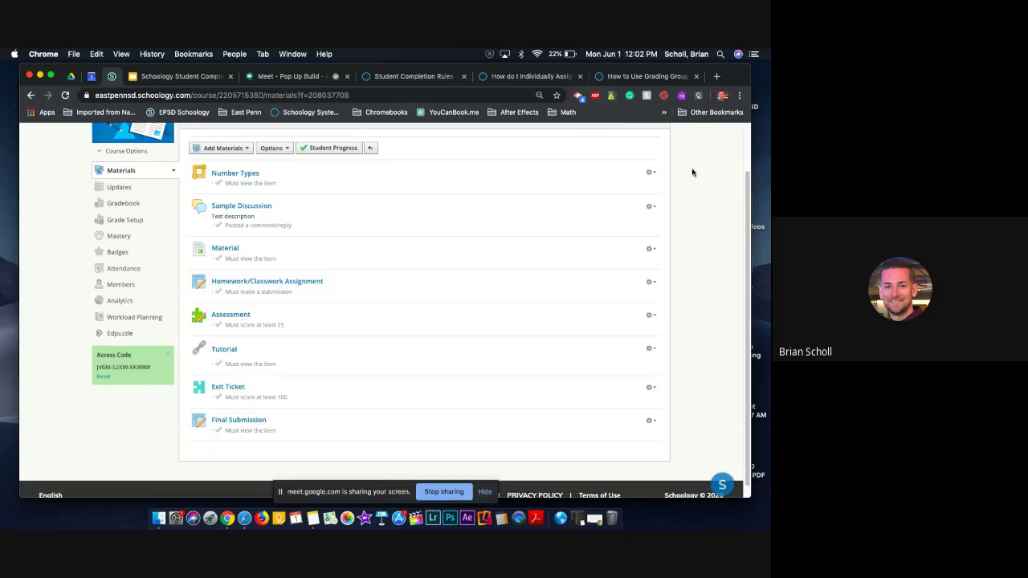
scroll(695, 173, down, 1)
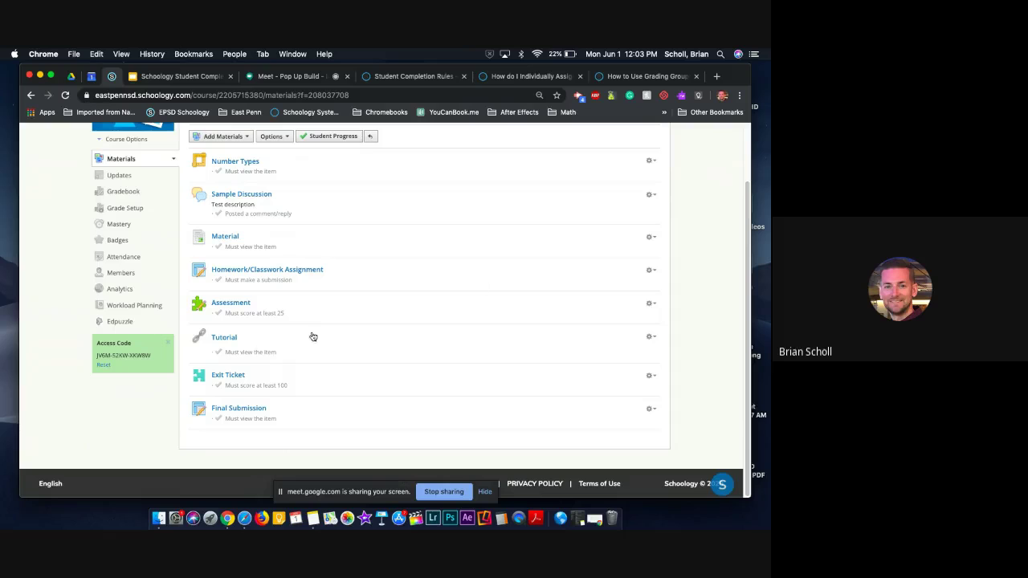
click(651, 409)
click(610, 425)
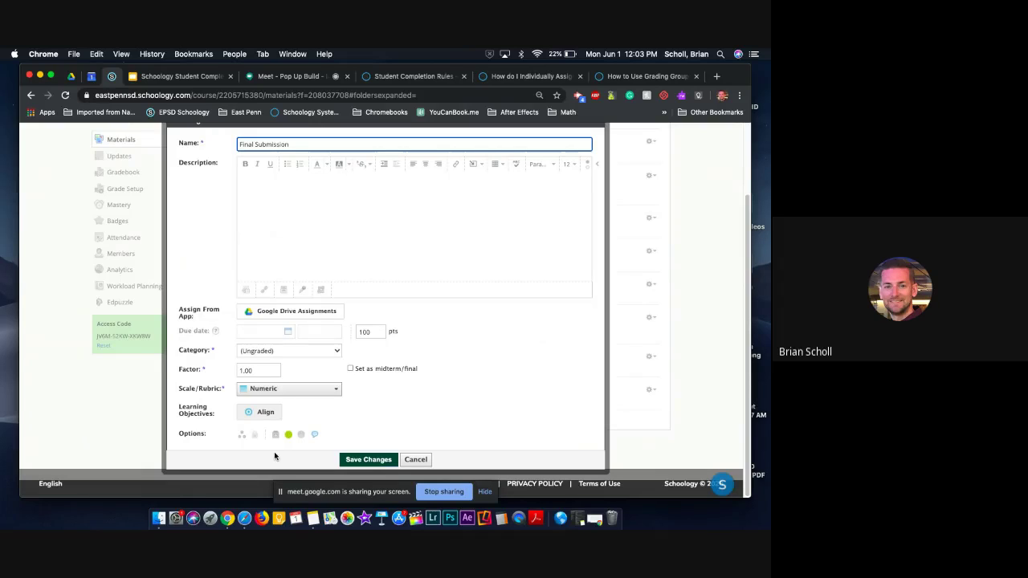
click(275, 436)
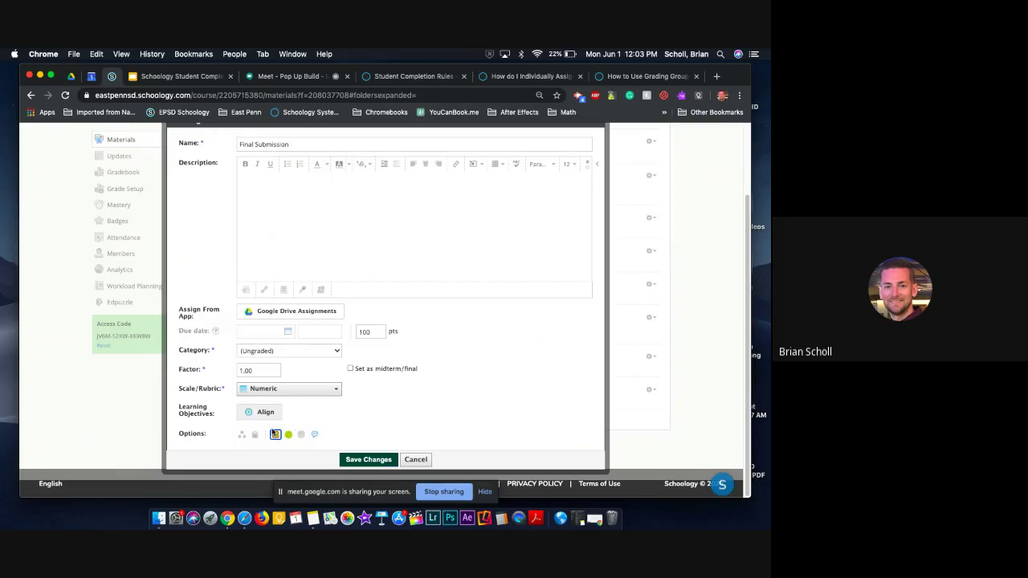
click(356, 461)
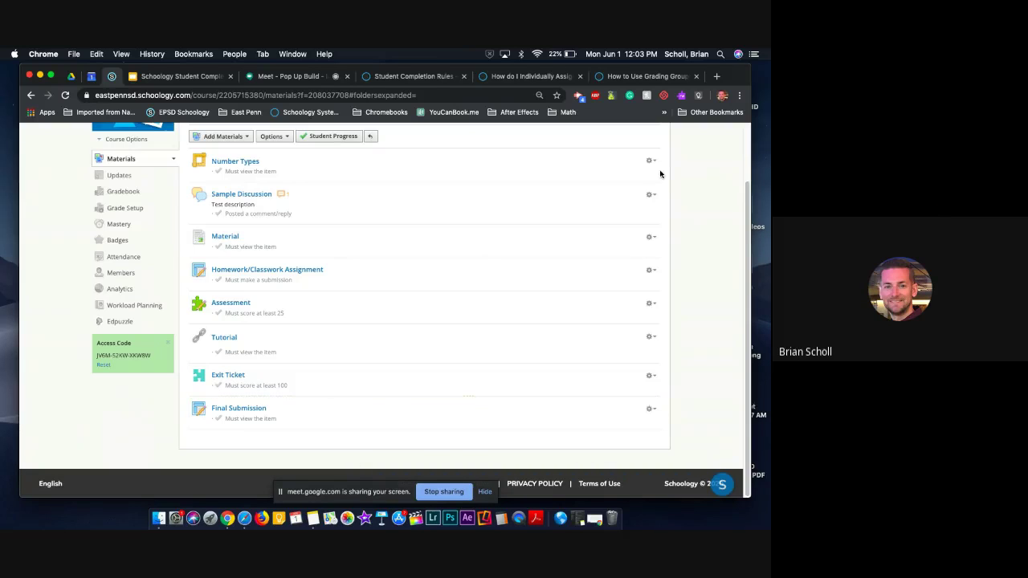
Try setting submissions to Enable for the Exit Ticket assessment, without saving the change.
click(649, 375)
click(631, 394)
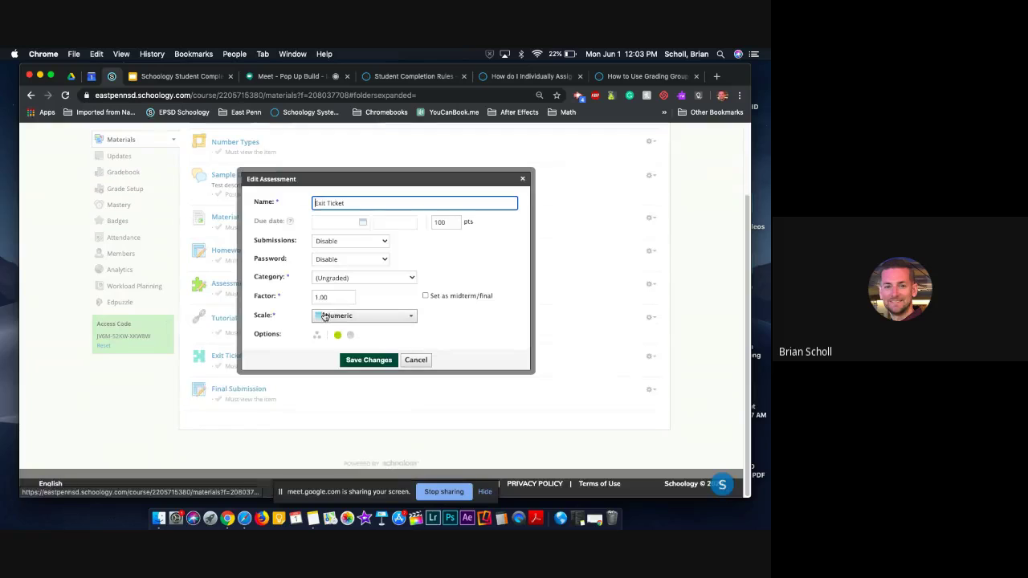
click(350, 241)
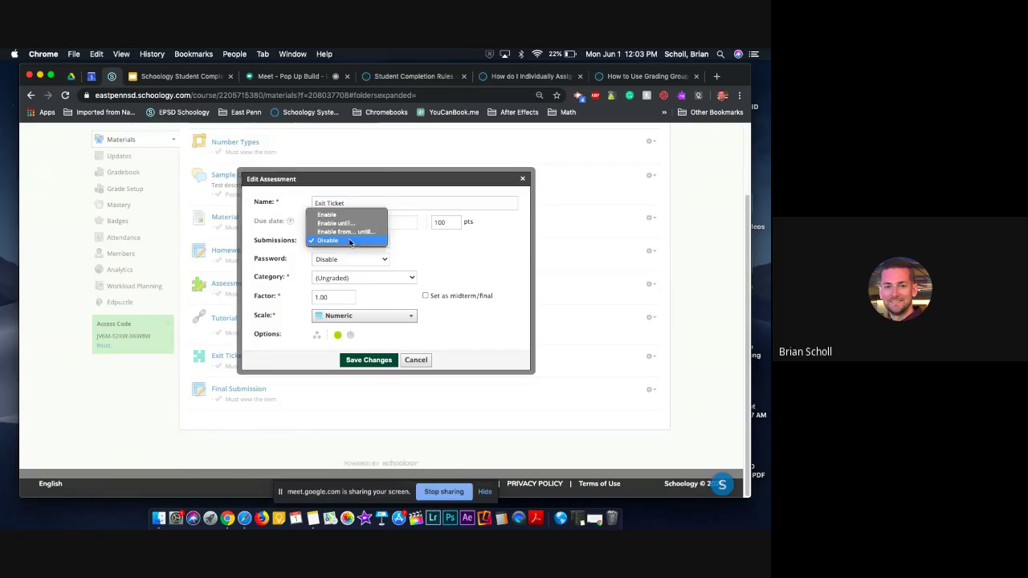
click(343, 215)
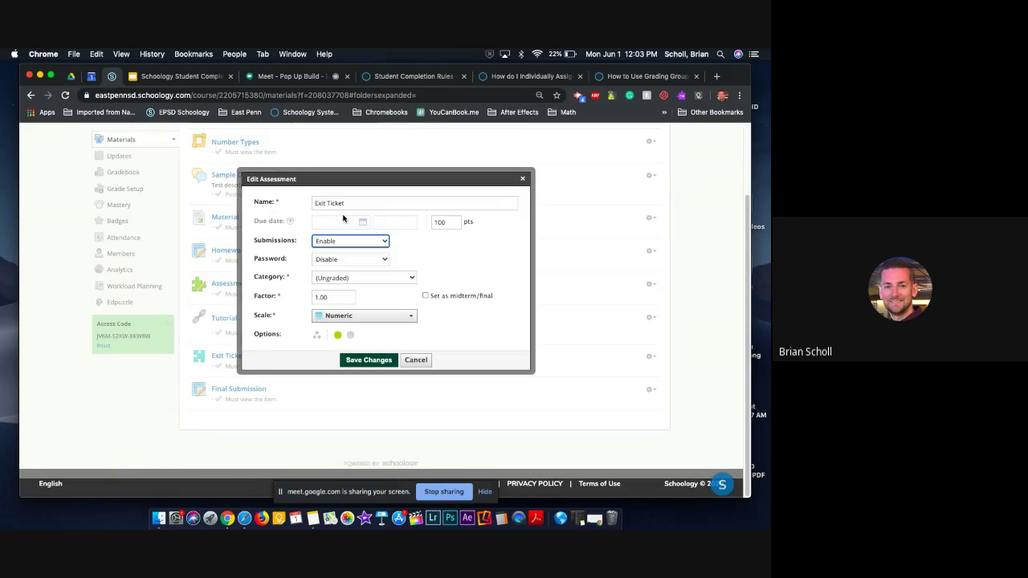
click(446, 246)
click(416, 361)
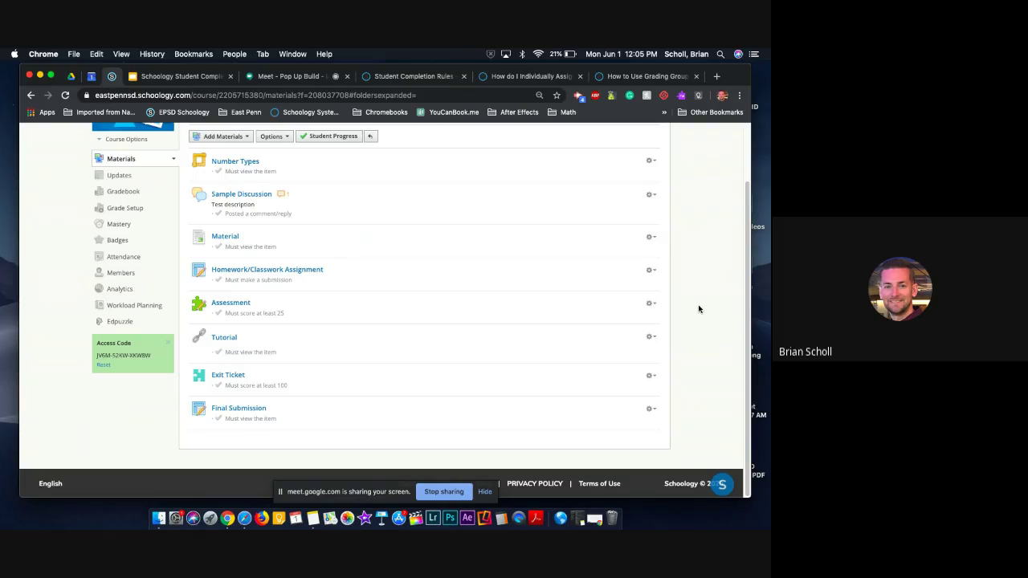
Preview the course as an enrolled student and open the Sample Student Completion folder.
scroll(698, 309, up, 3)
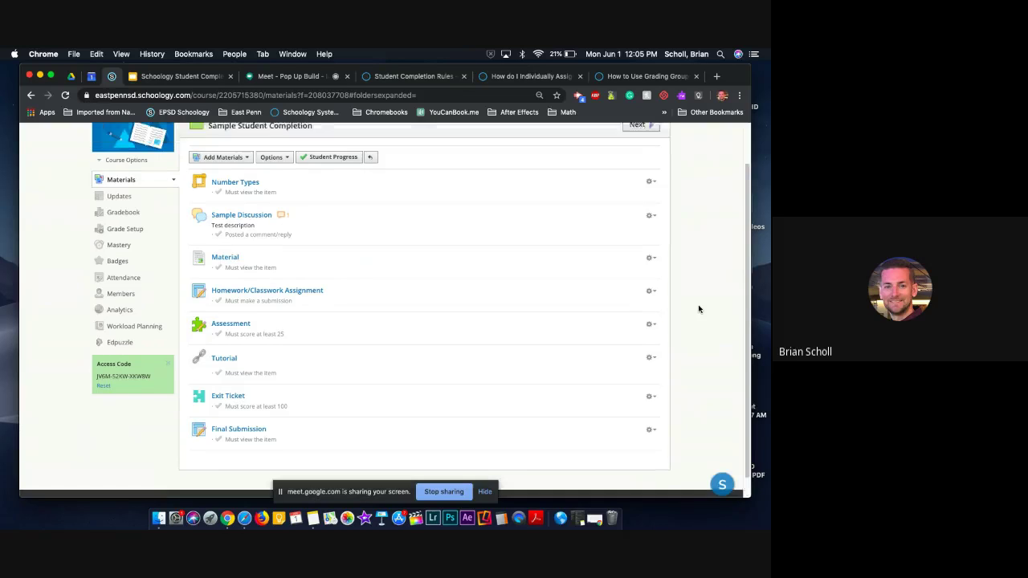
scroll(699, 310, down, 1)
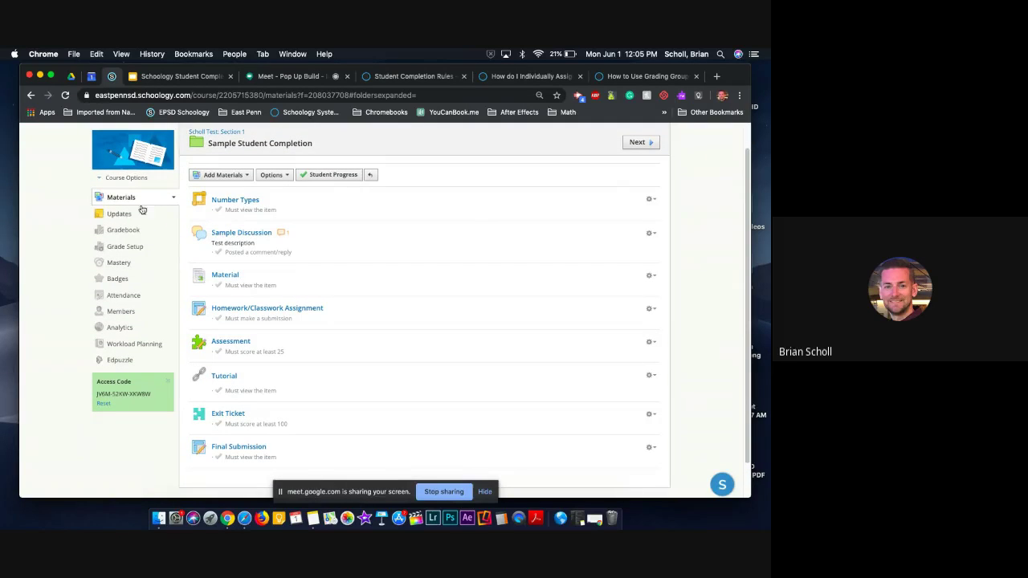
click(126, 179)
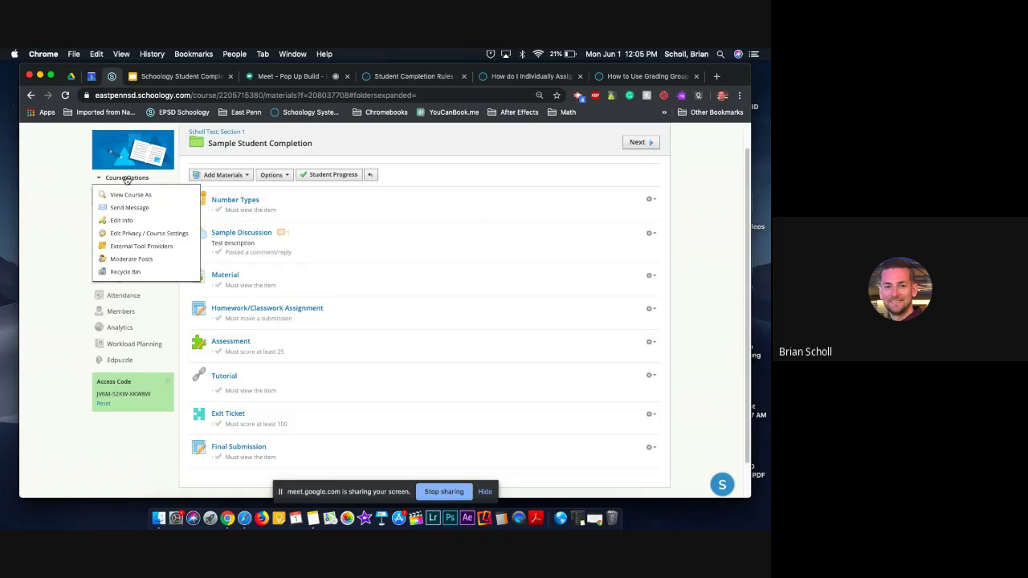
click(125, 197)
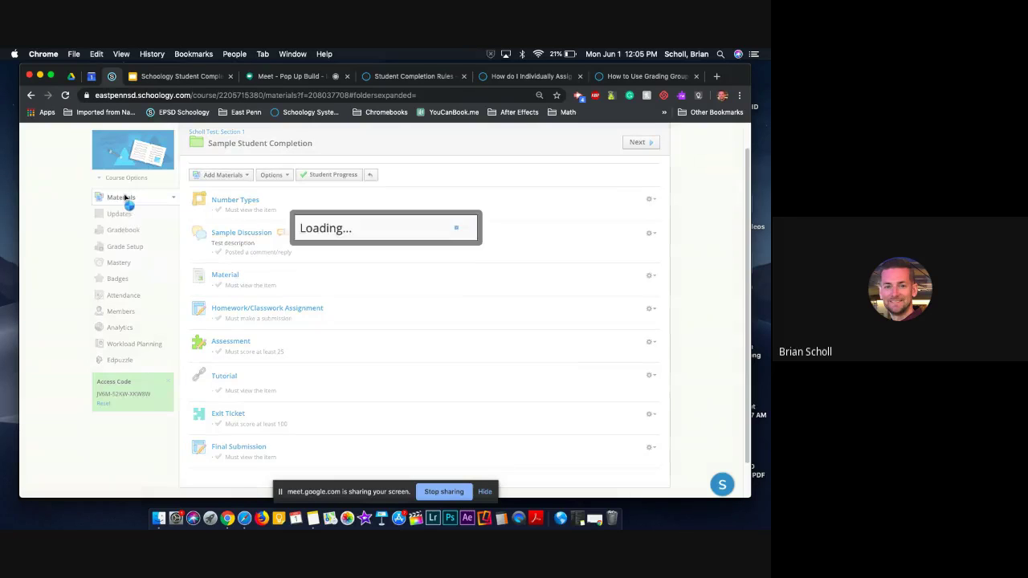
click(322, 252)
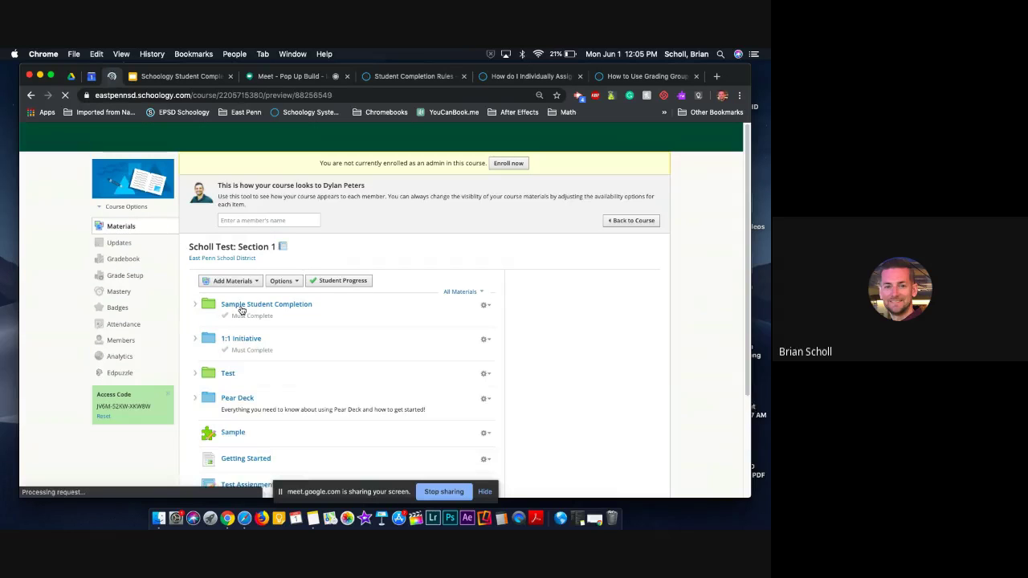
click(240, 309)
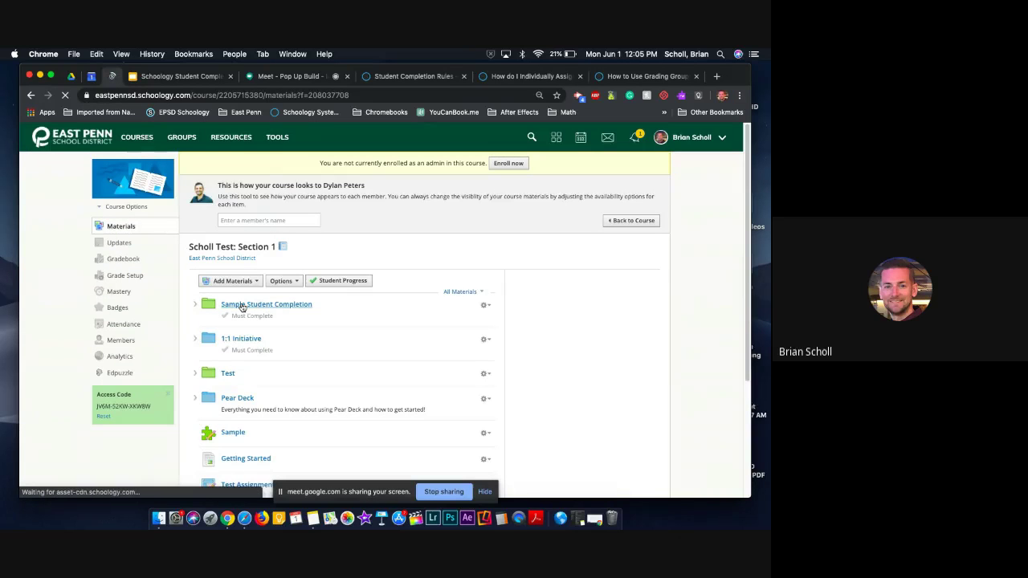
Open the Sample Student Completion folder from the course materials and inspect the actions available for Sample Discussion and Assessment.
scroll(241, 307, down, 3)
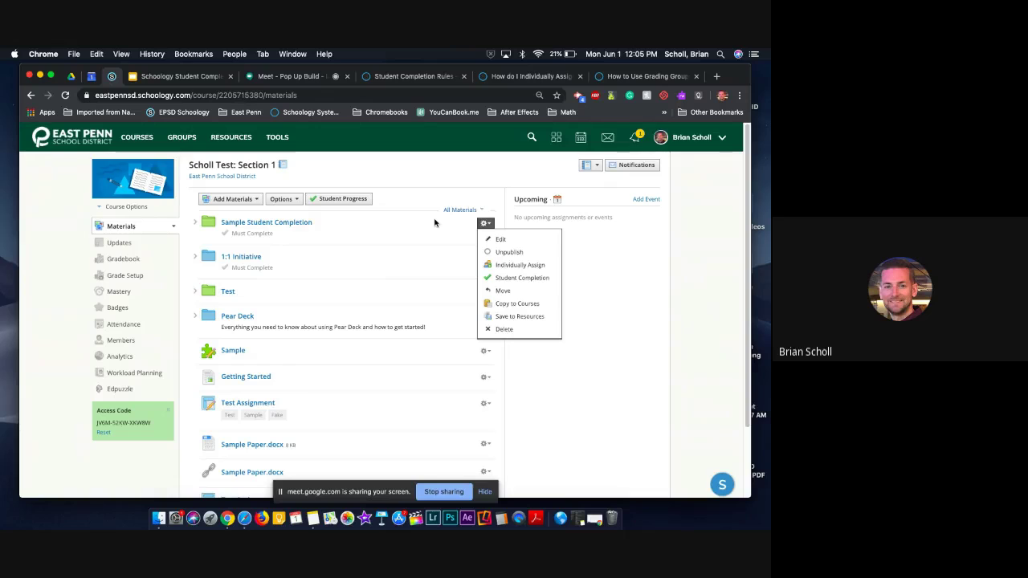
click(291, 224)
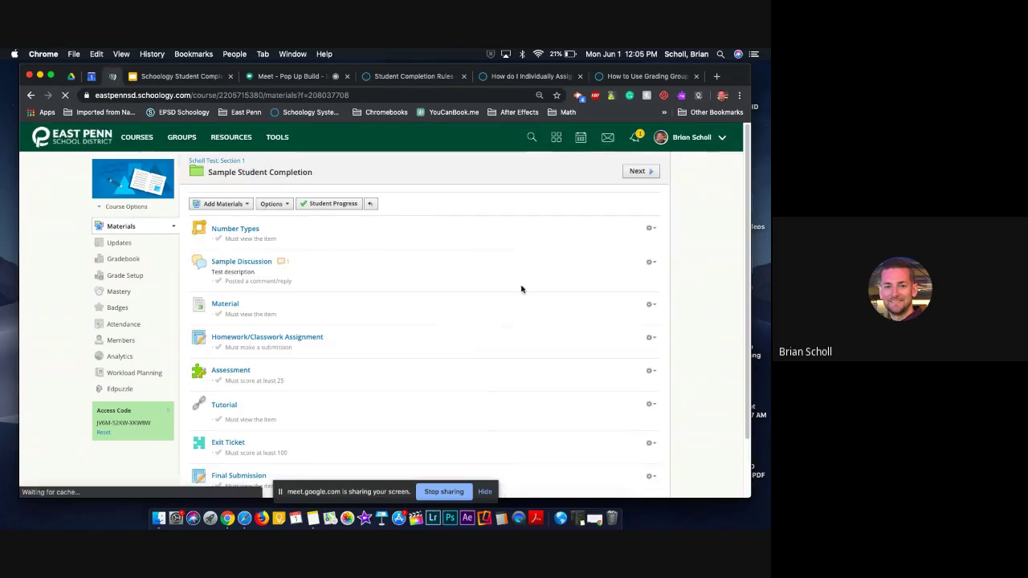
click(648, 262)
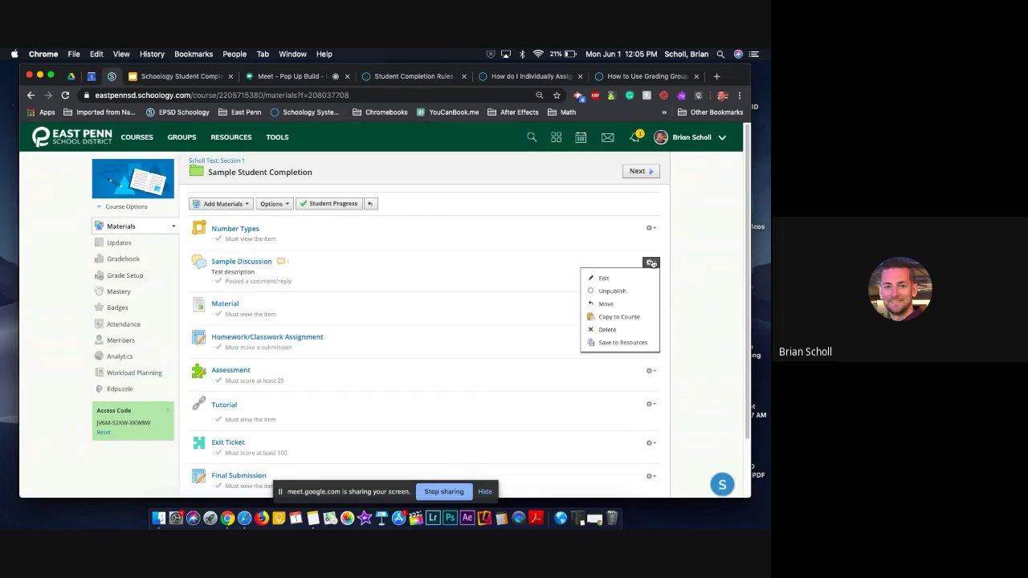
click(683, 261)
scroll(650, 305, down, 2)
click(649, 313)
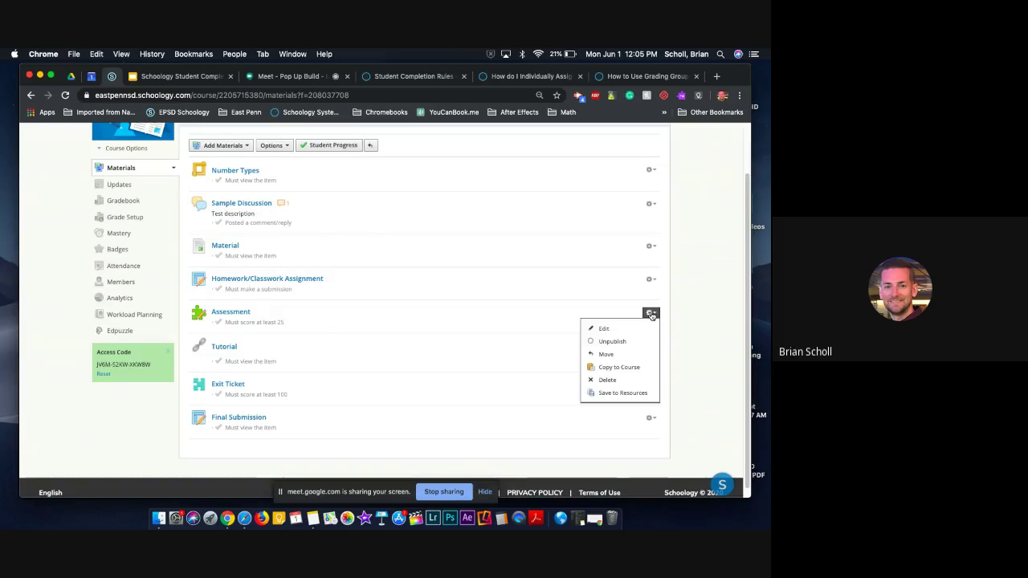
scroll(341, 352, up, 2)
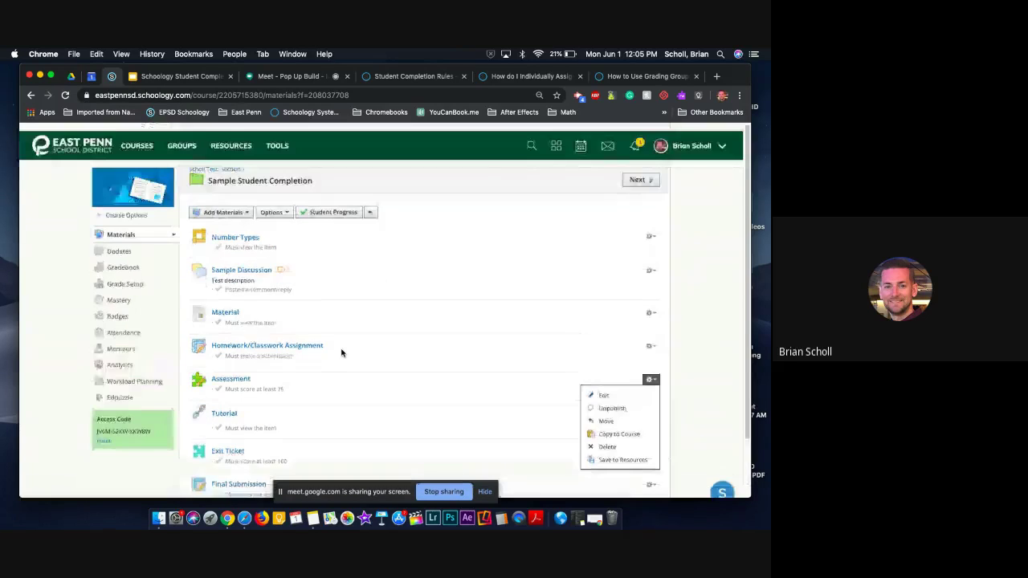
Return to the course materials and try individually assigning the Sample Student Completion folder to the first listed student, then cancel.
click(228, 163)
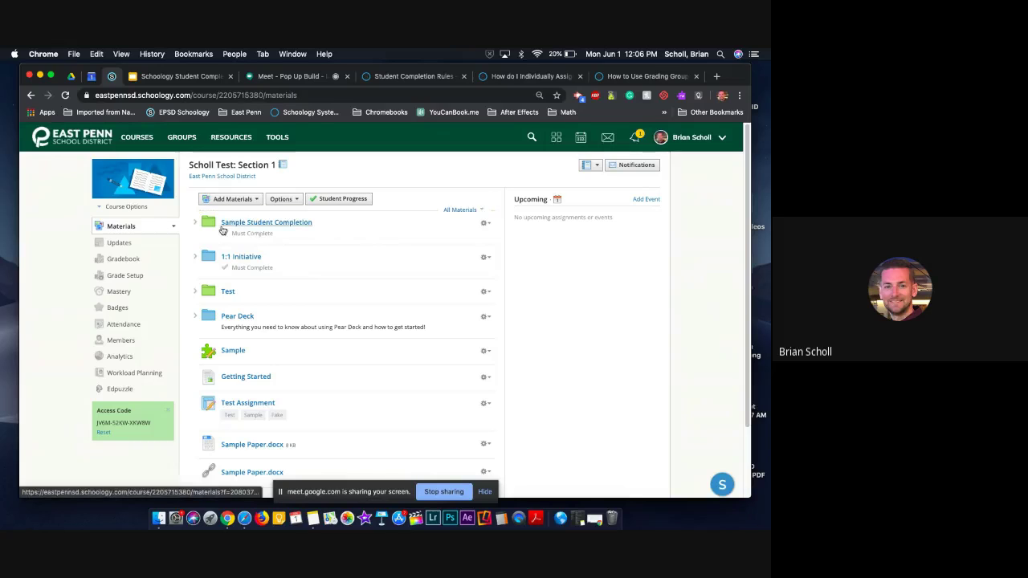
click(486, 225)
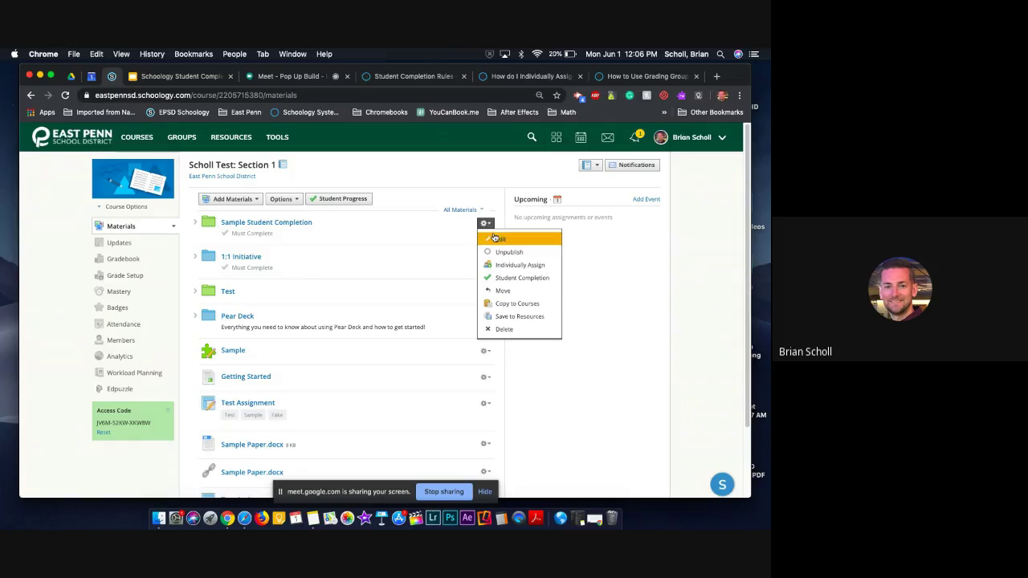
click(520, 265)
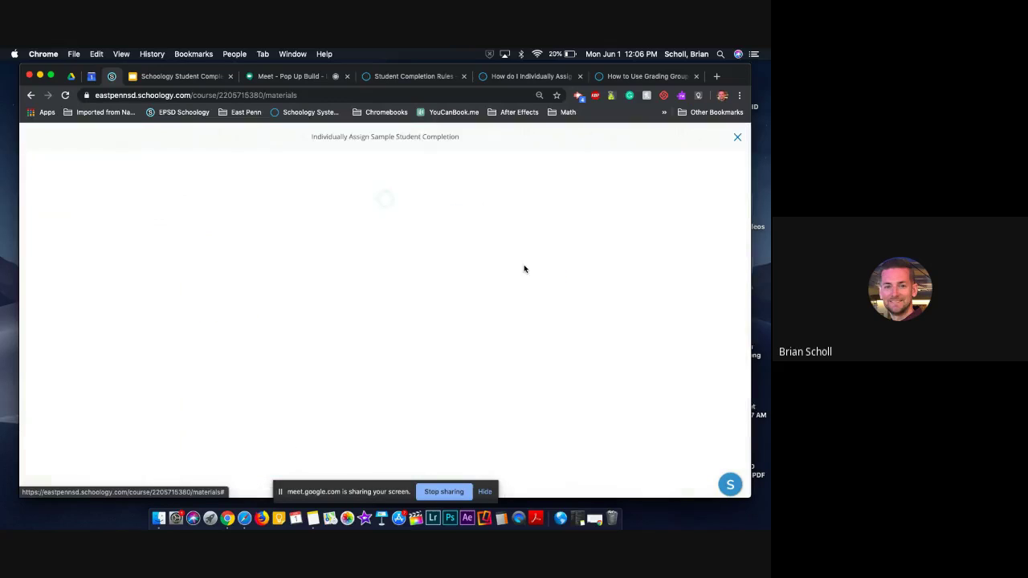
click(288, 246)
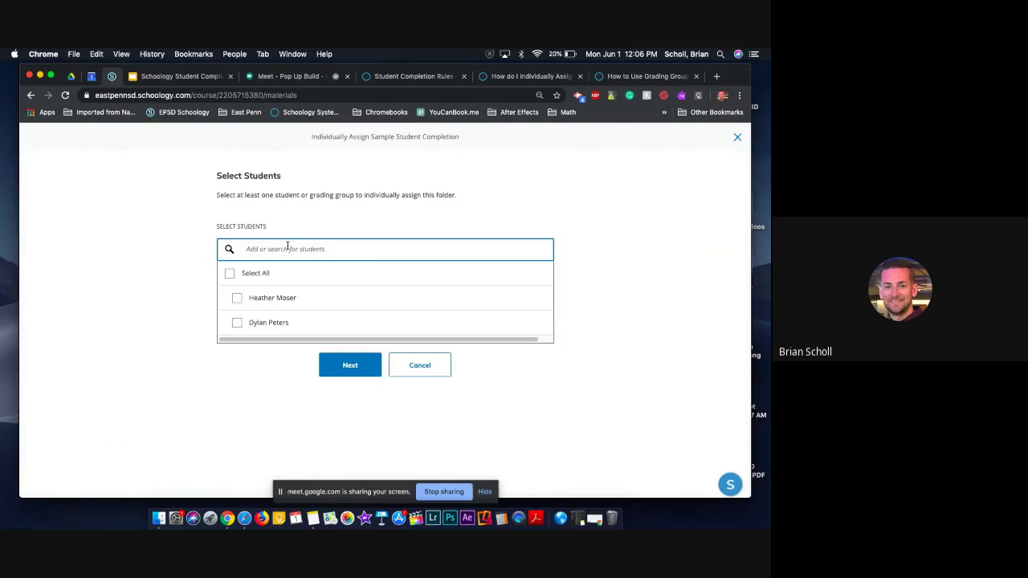
click(238, 300)
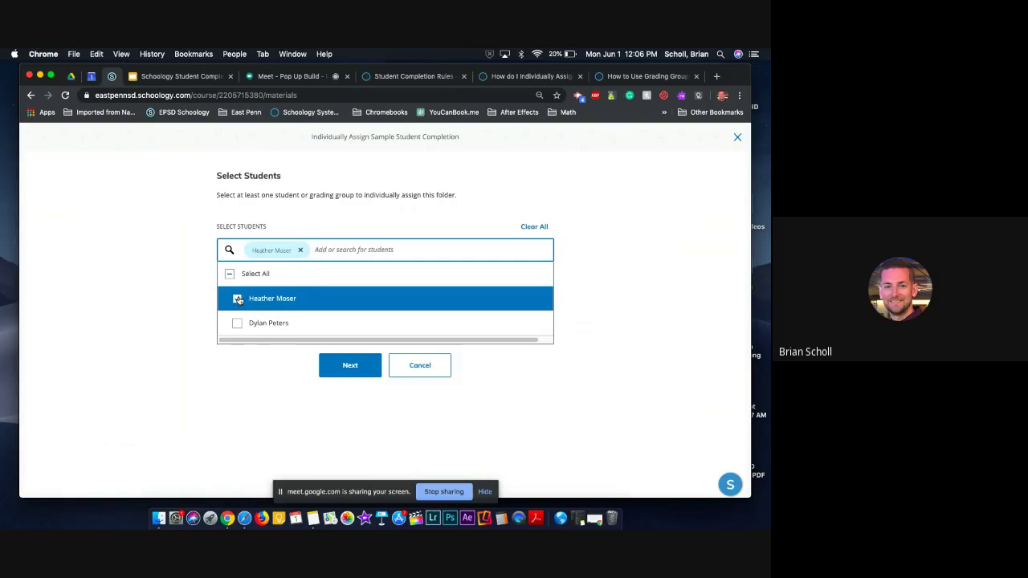
click(253, 353)
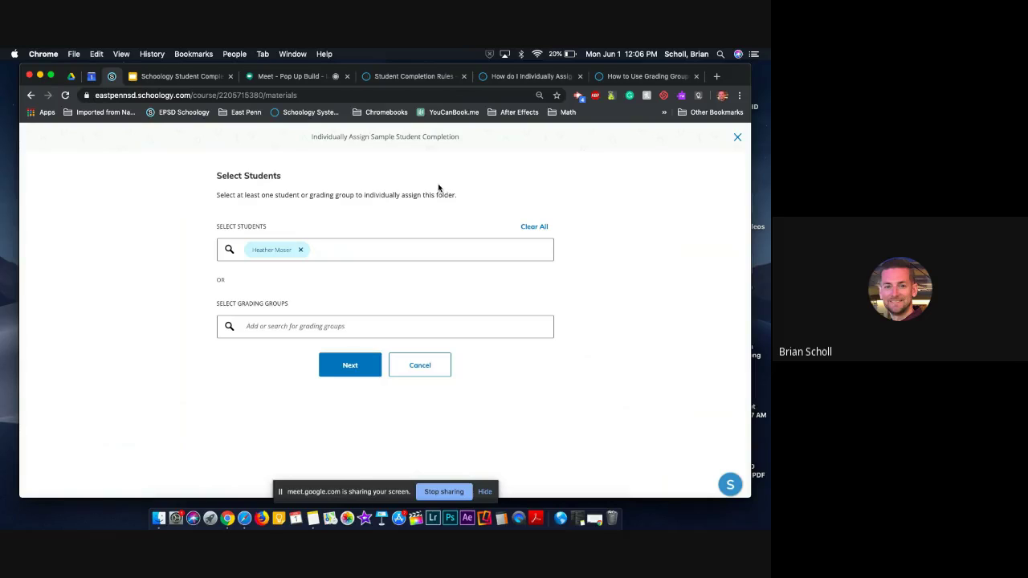
click(420, 367)
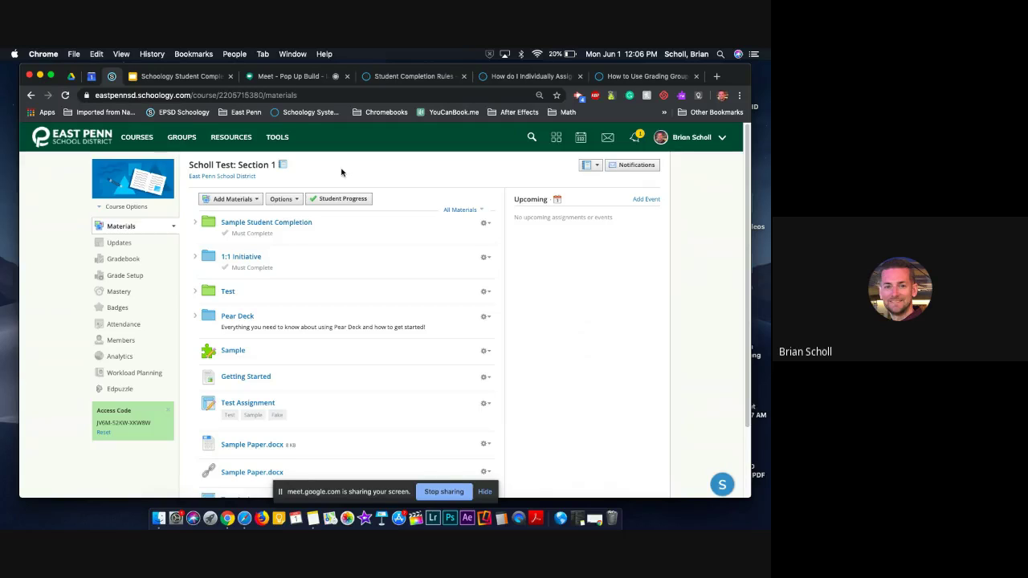
Review the student and grading group choices for individually assigning the Sample Student Completion folder, and cancel without assigning it.
click(485, 223)
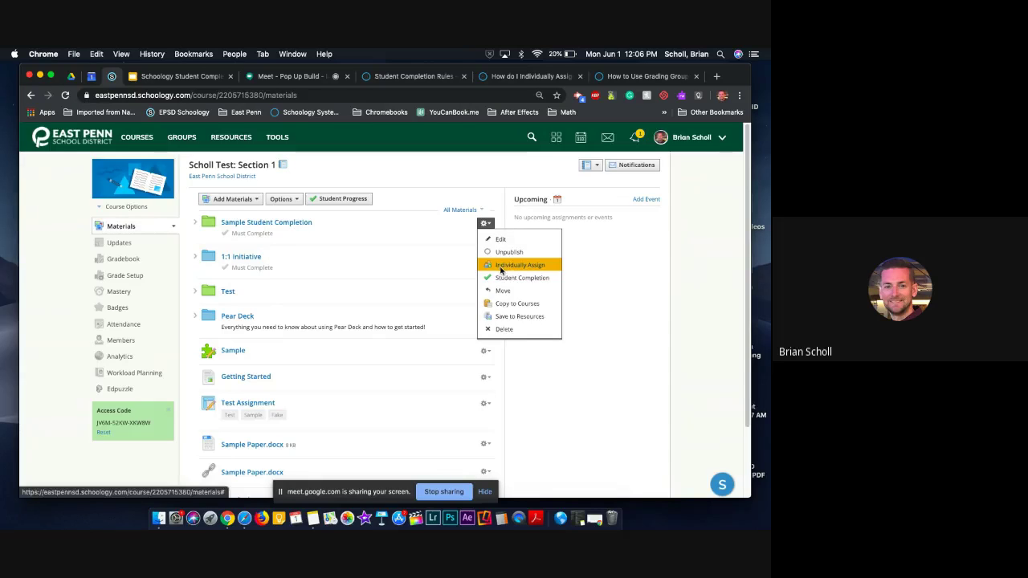
click(501, 265)
click(267, 251)
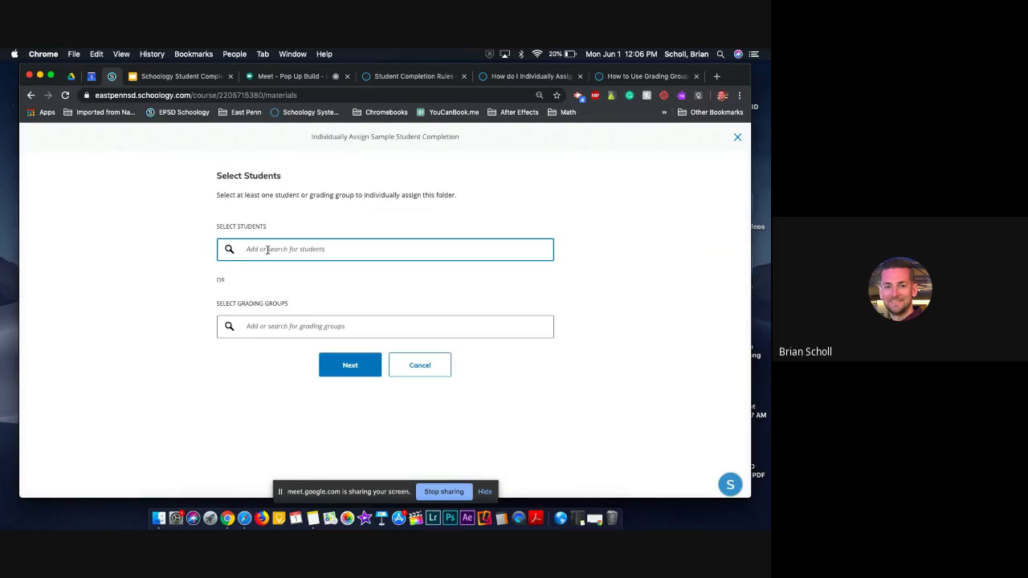
click(153, 285)
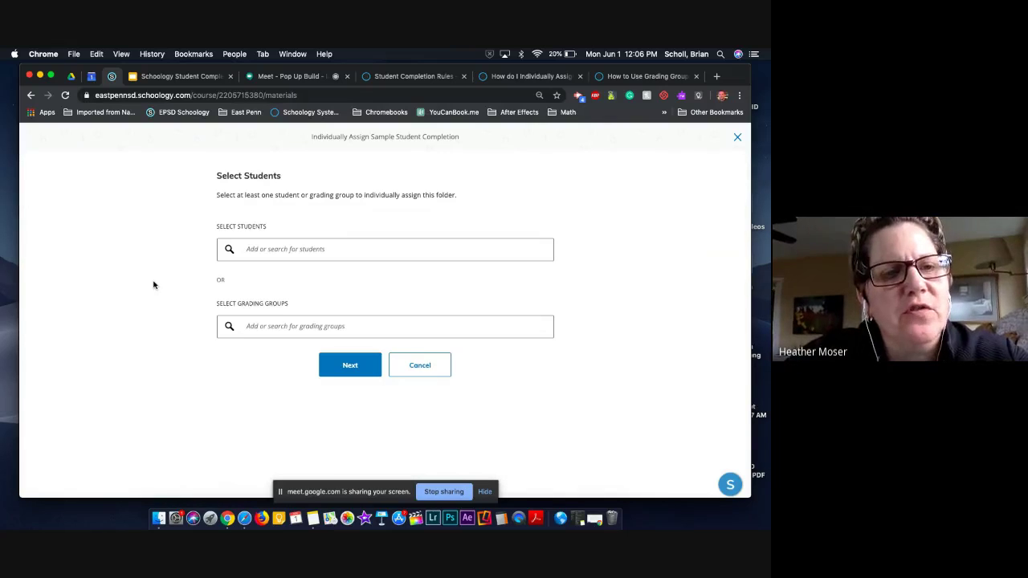
click(403, 366)
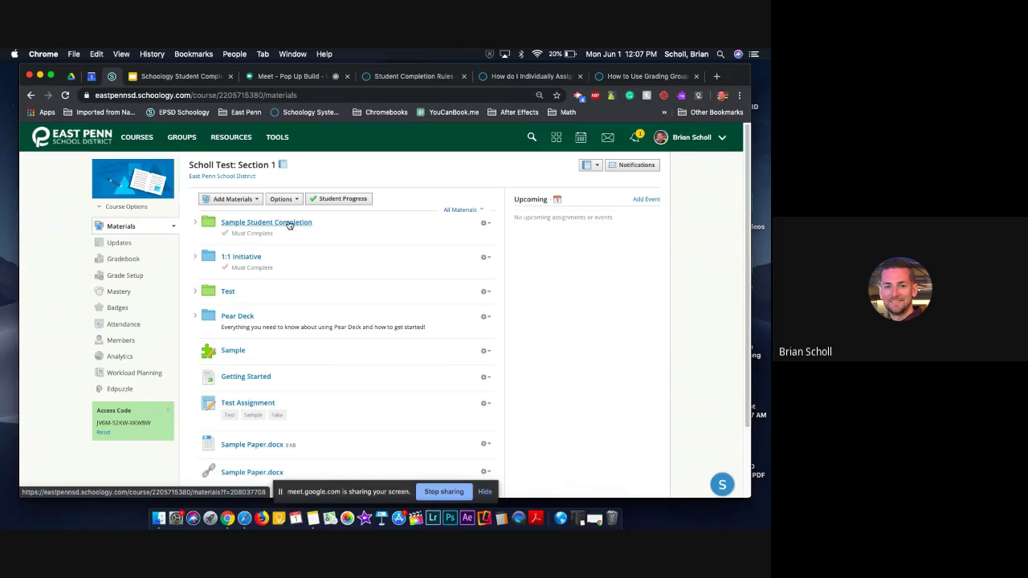
click(486, 224)
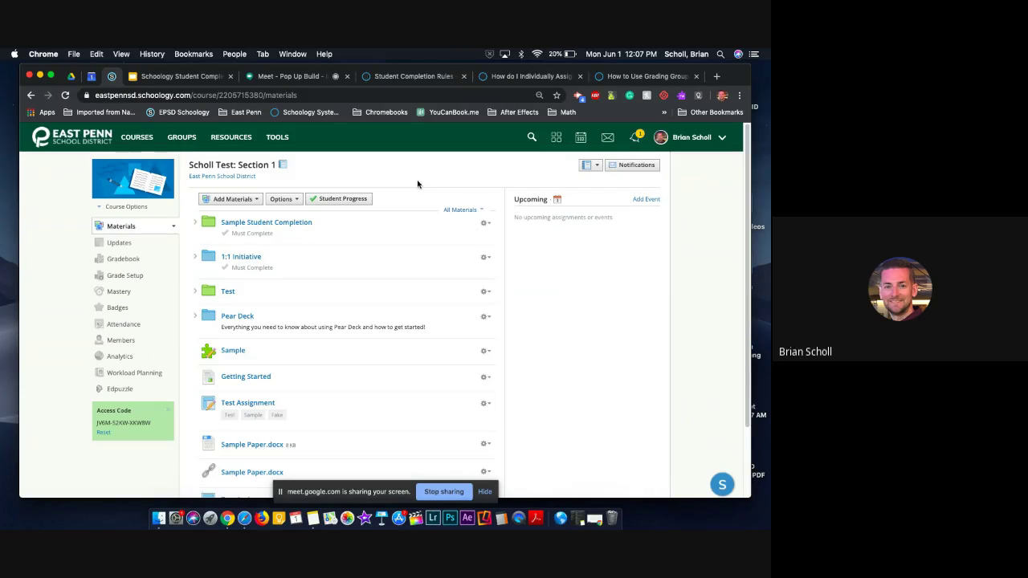
Open the personal resources and inspect the bulk actions available for the selected Test Assignment.
click(222, 141)
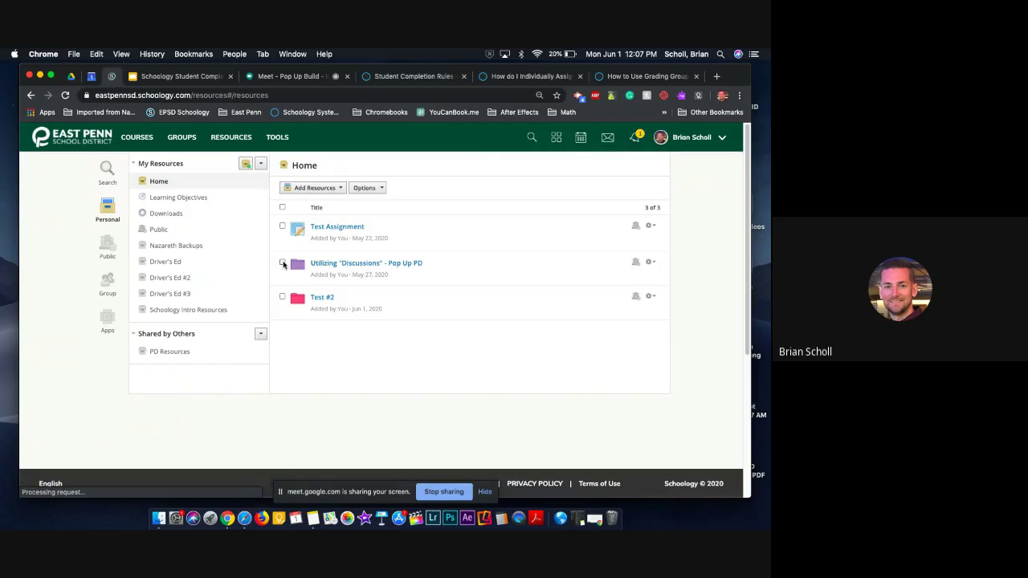
click(282, 263)
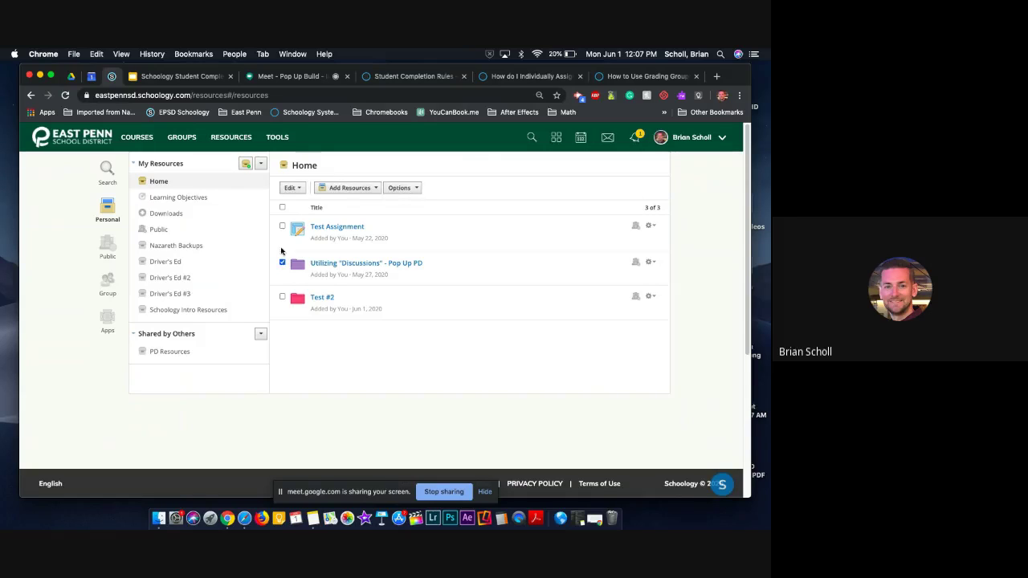
click(281, 264)
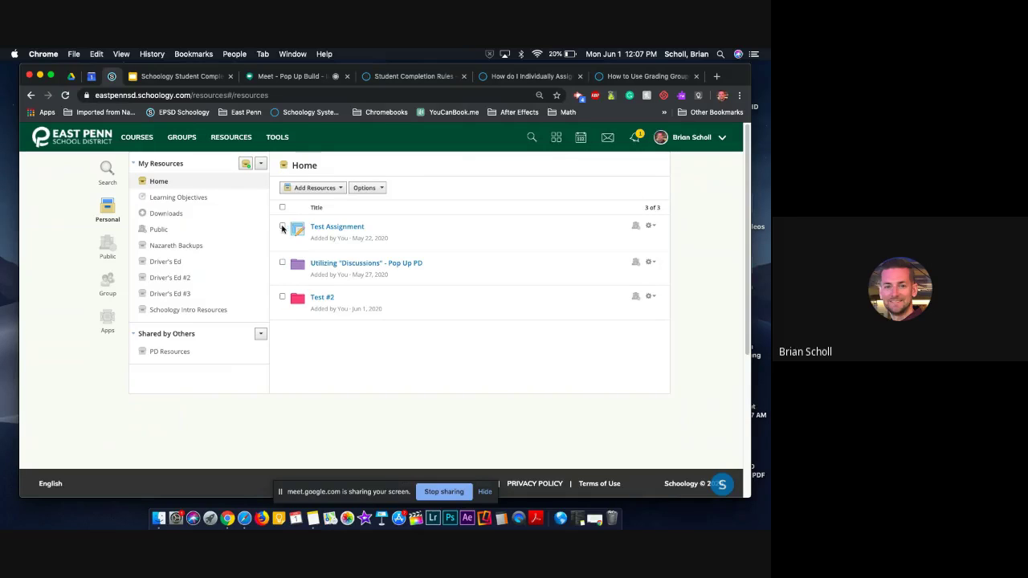
click(282, 227)
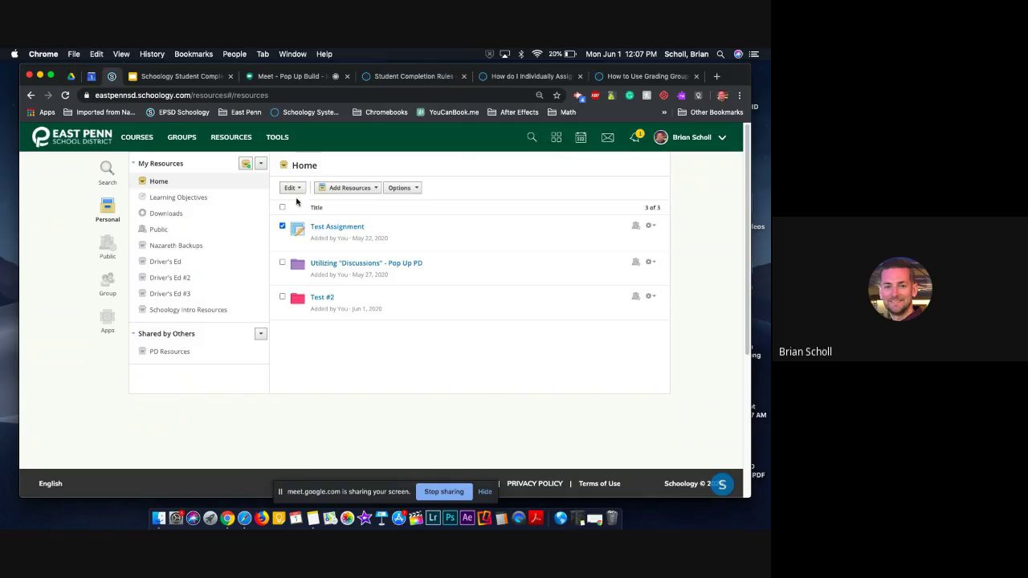
click(293, 189)
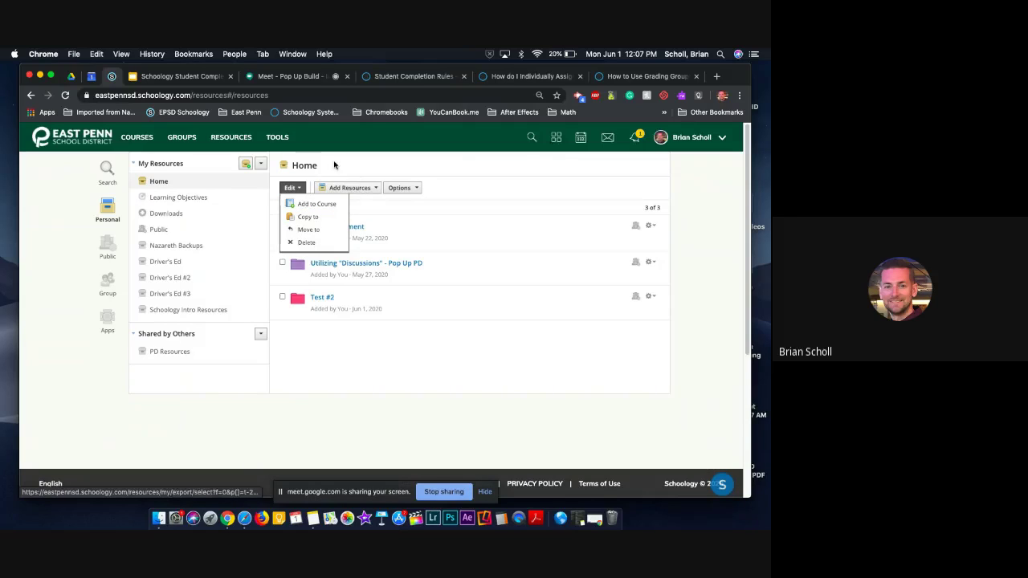
Return to the Section 1 test course and inspect the actions available for the Sample Student Completion and 1:1 Initiative folders.
click(133, 141)
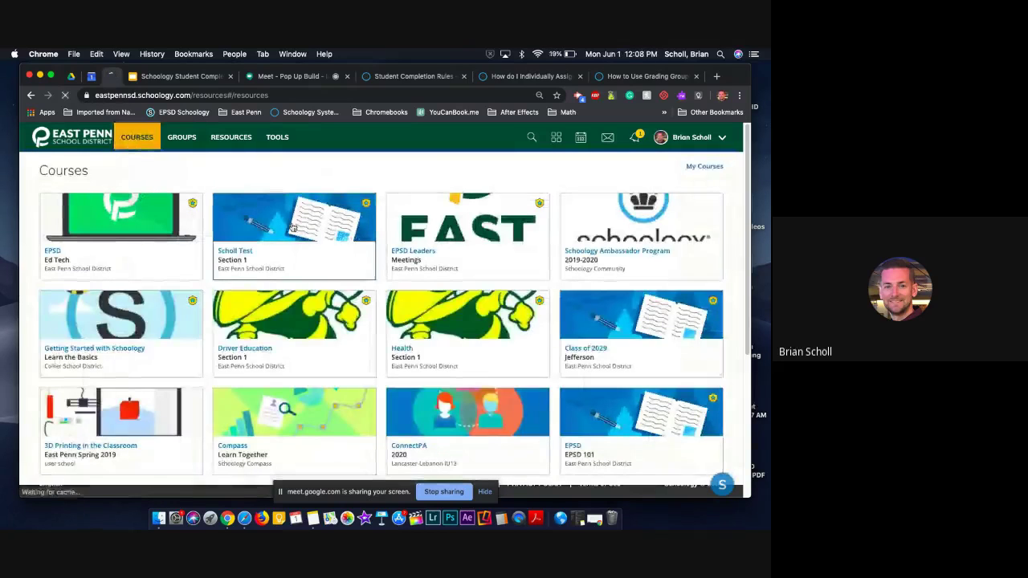
click(210, 238)
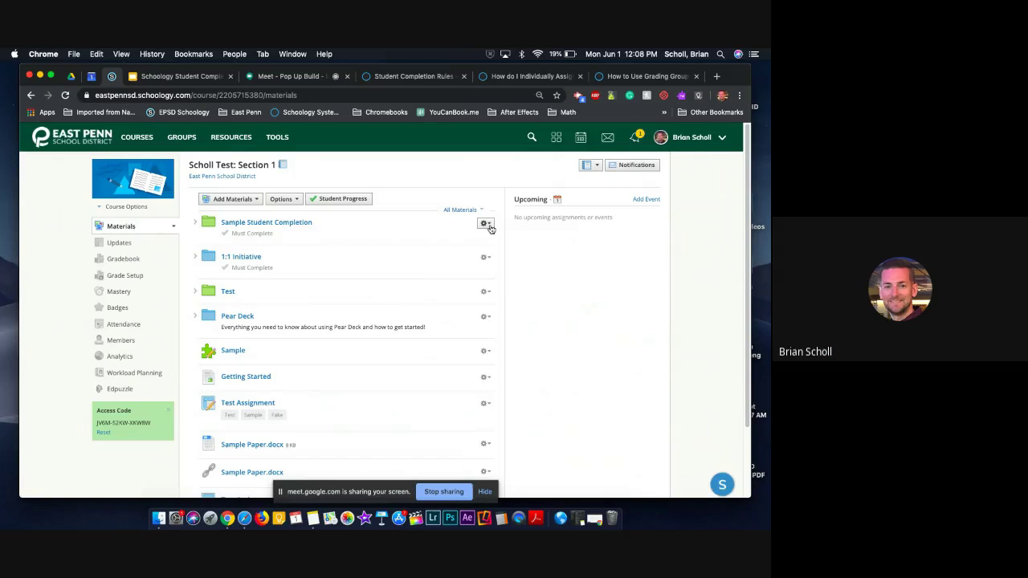
click(486, 225)
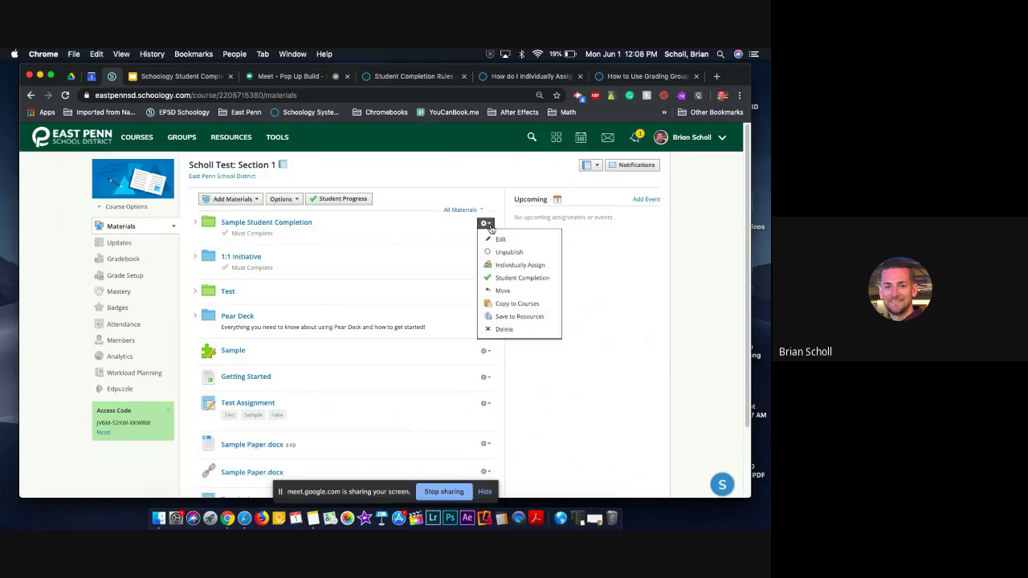
click(490, 227)
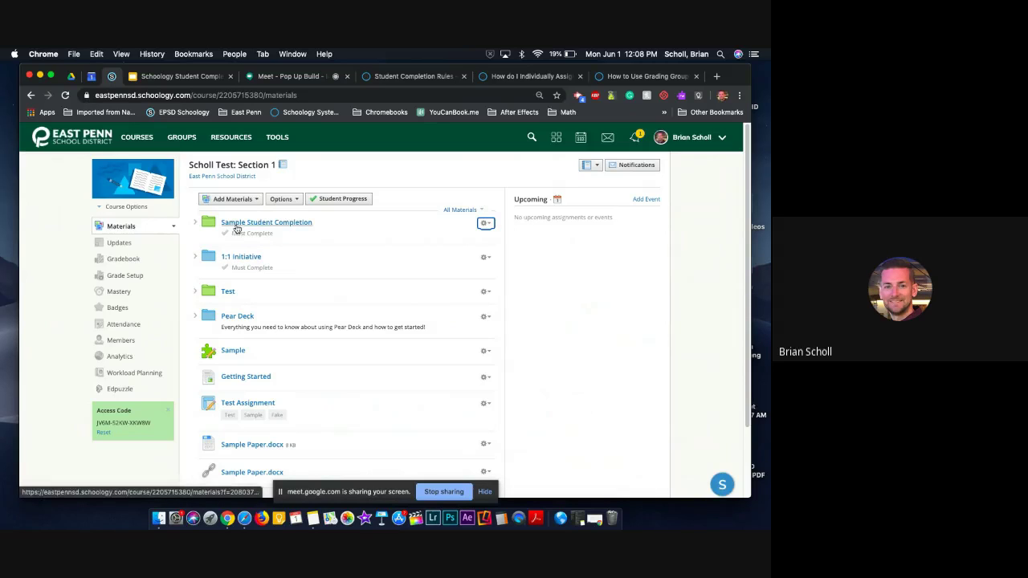
click(509, 265)
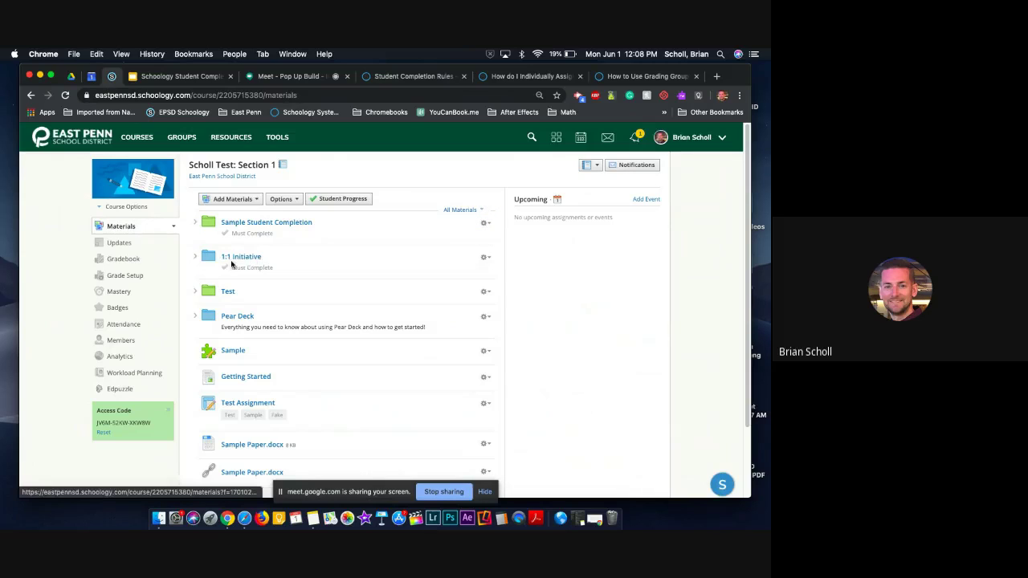
click(487, 259)
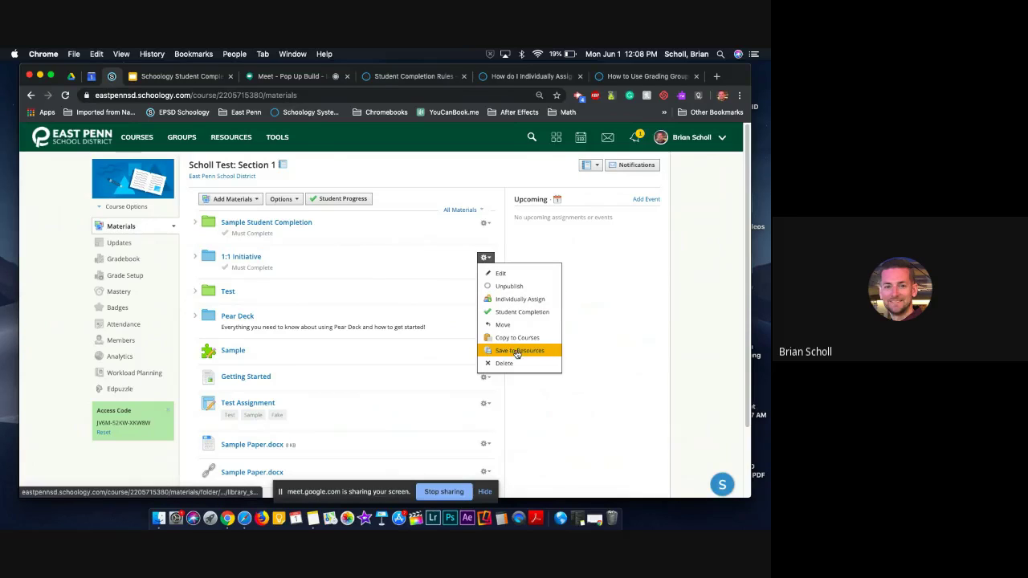
click(598, 316)
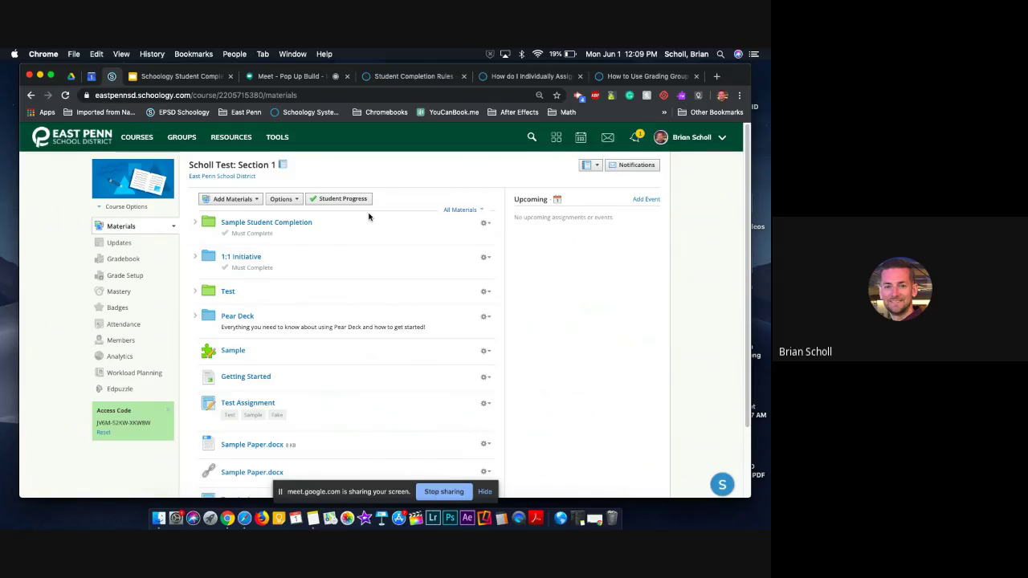
Check the personal resources, return to the Section 1 test course, and expand and collapse the Sample Student Completion folder's item list.
click(233, 143)
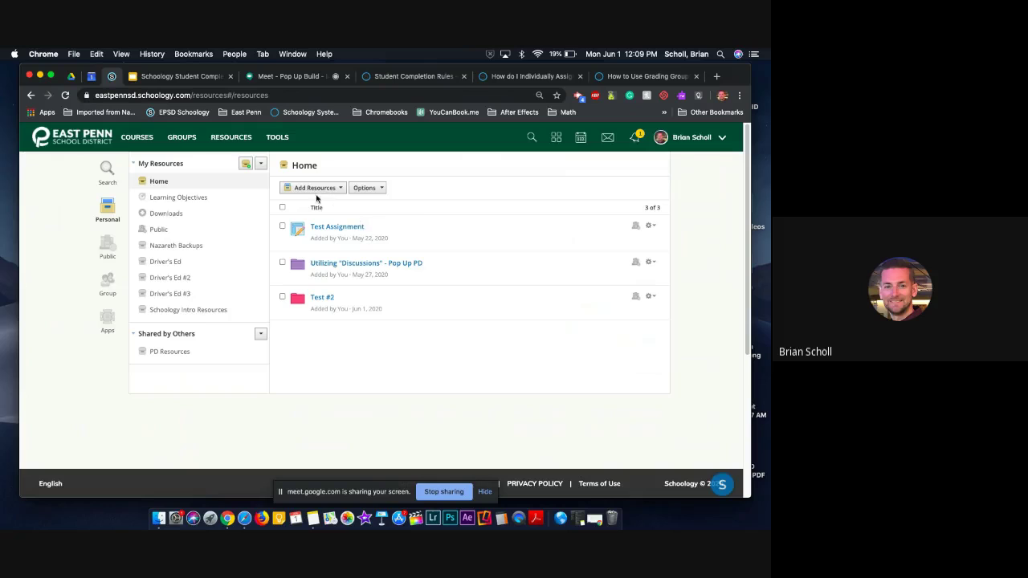
click(122, 142)
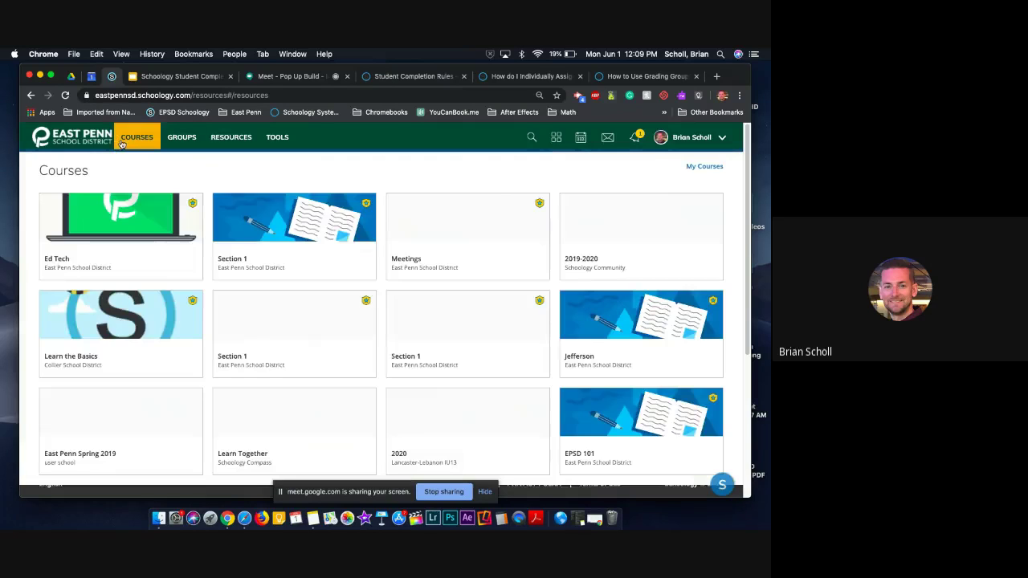
click(216, 275)
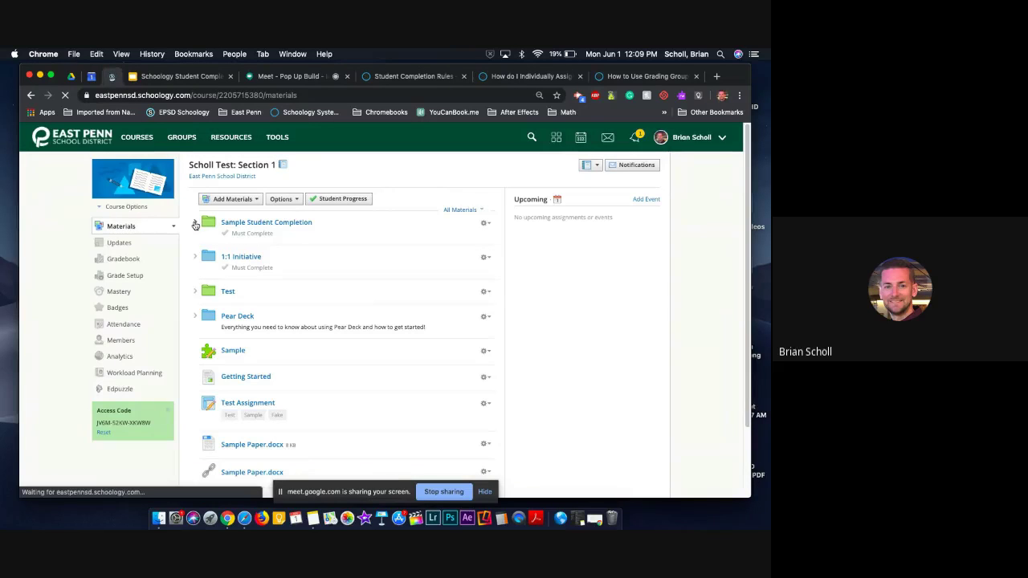
click(195, 224)
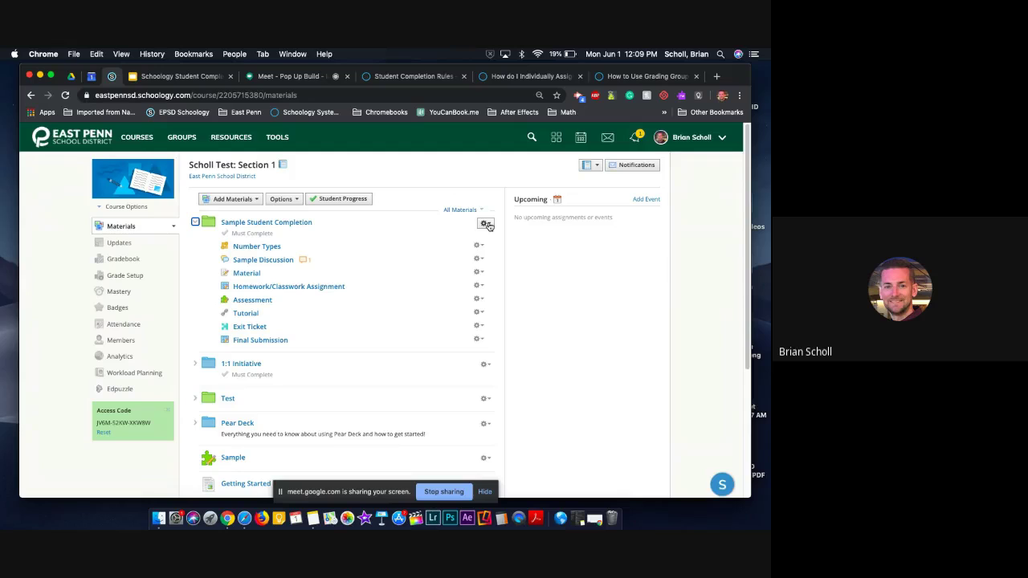
click(194, 224)
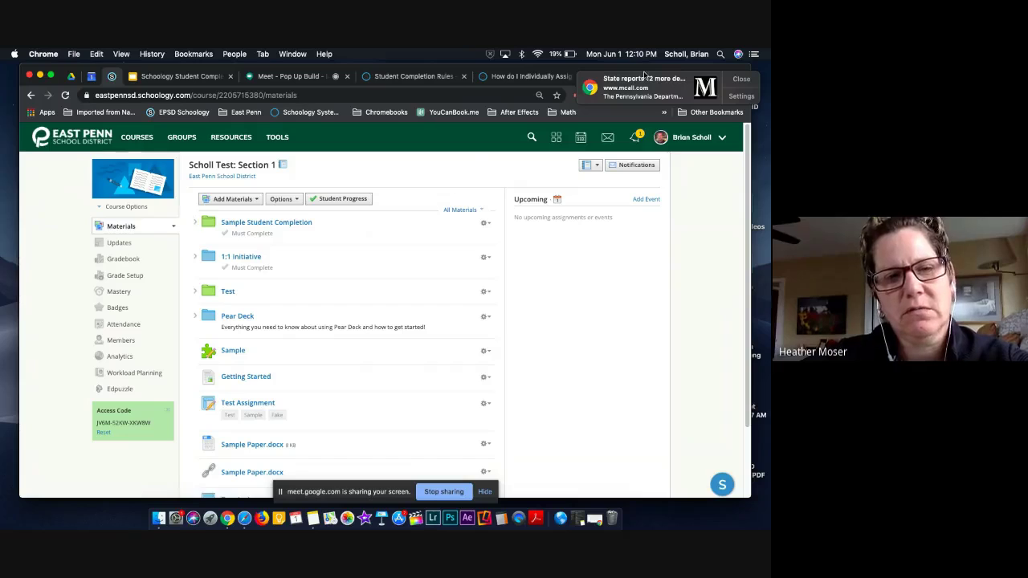
click(734, 80)
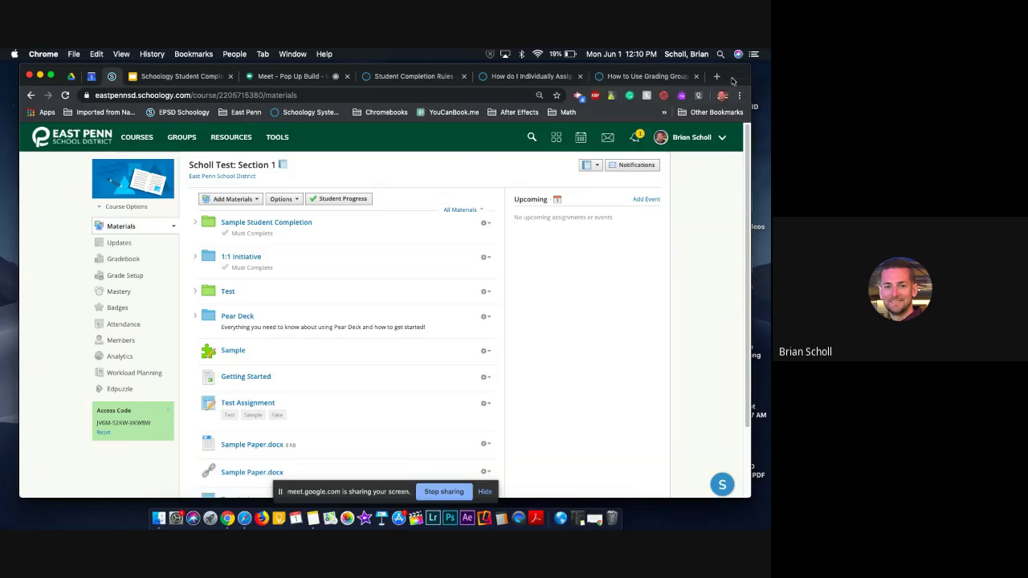
click(184, 150)
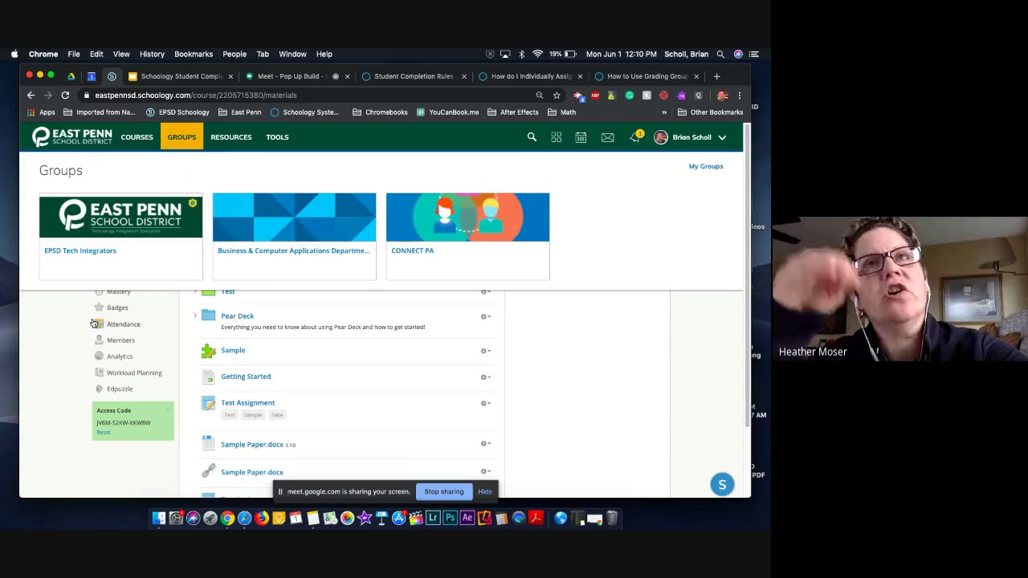
click(49, 318)
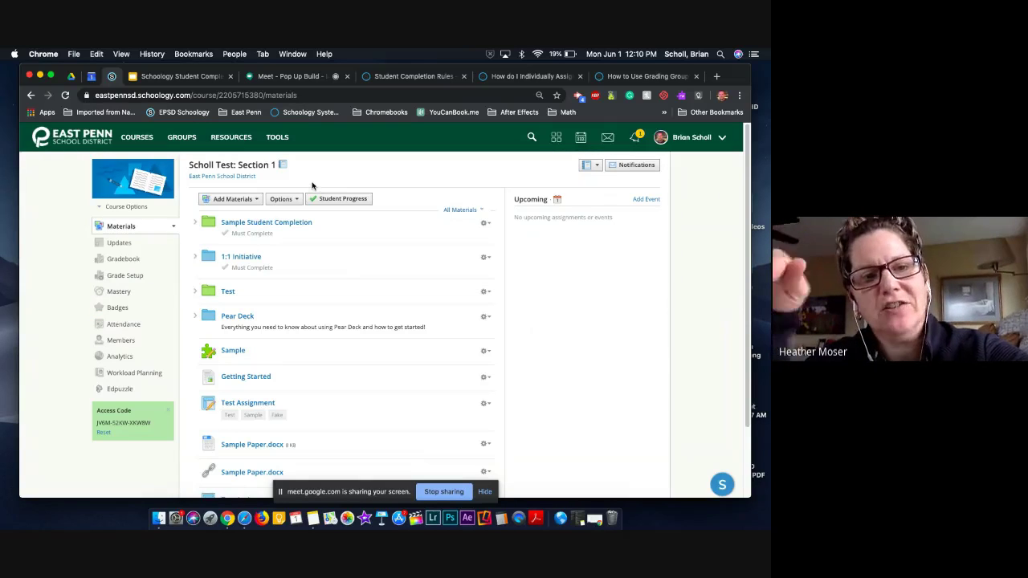
Open individual assignment for the Sample Student Completion folder and view the students available for selection.
click(485, 223)
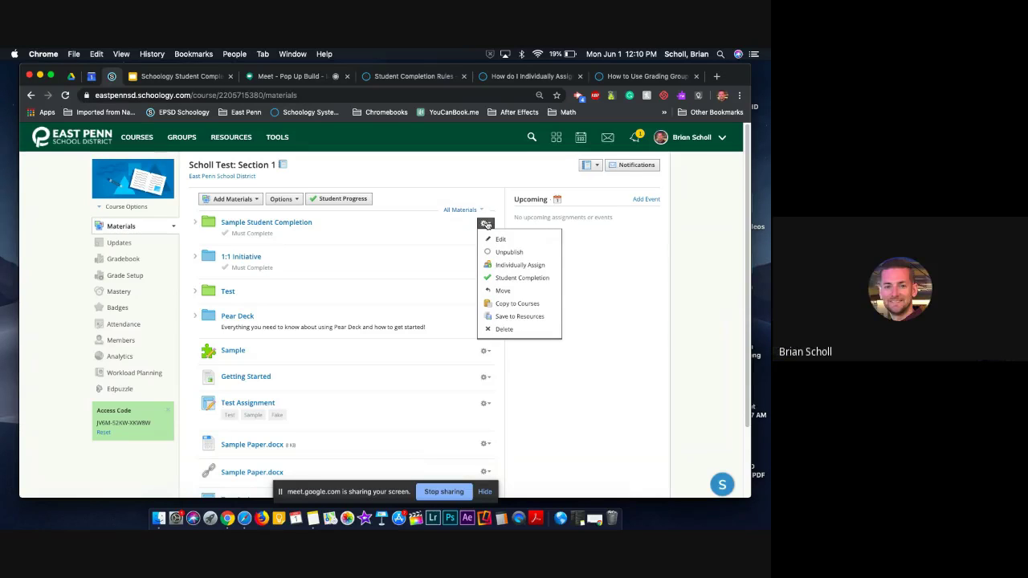
click(520, 265)
click(265, 249)
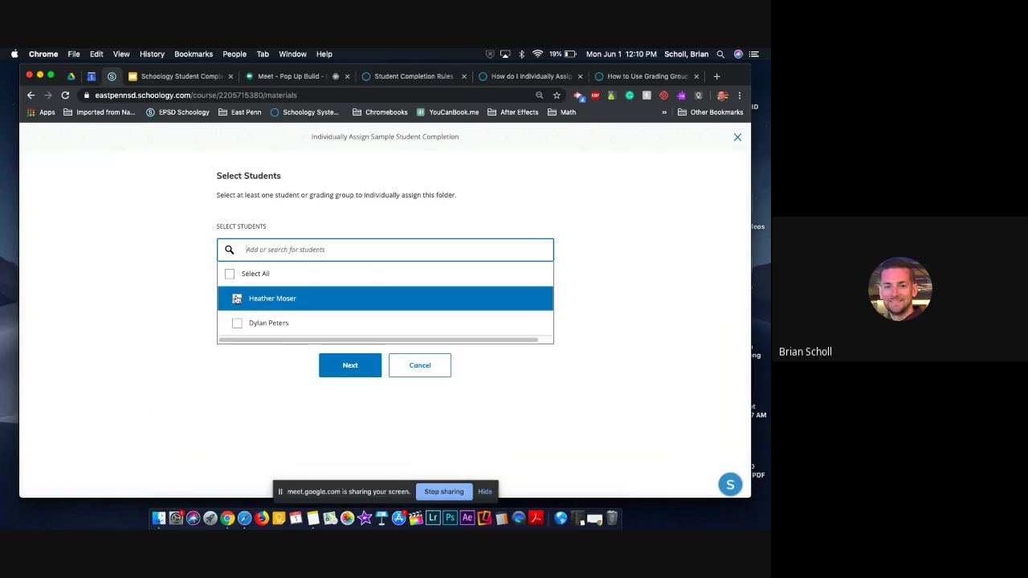
click(176, 276)
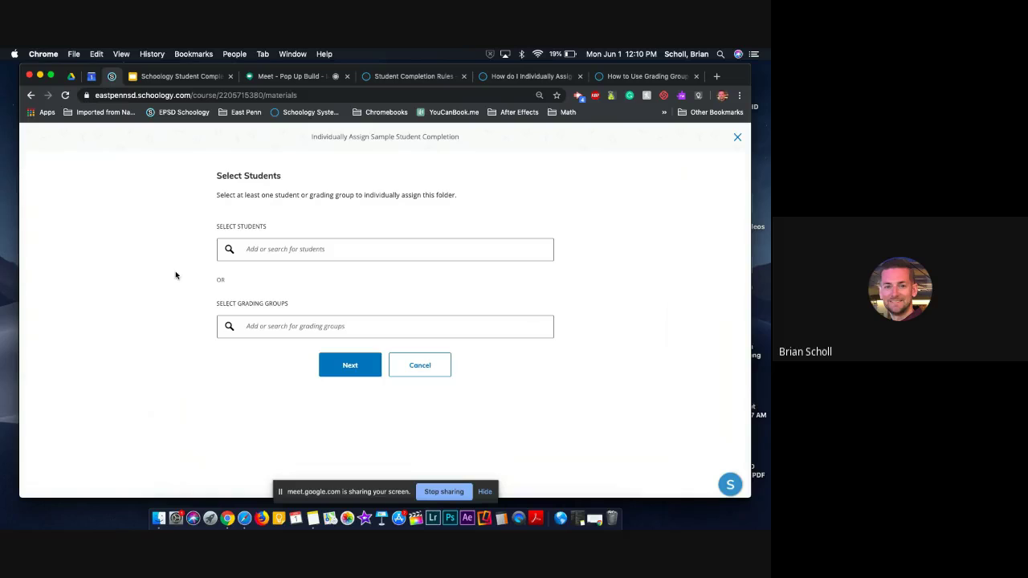
Inspect the grading group and student selection fields for individually assigning the Sample Student Completion folder, and cancel the assignment.
click(329, 320)
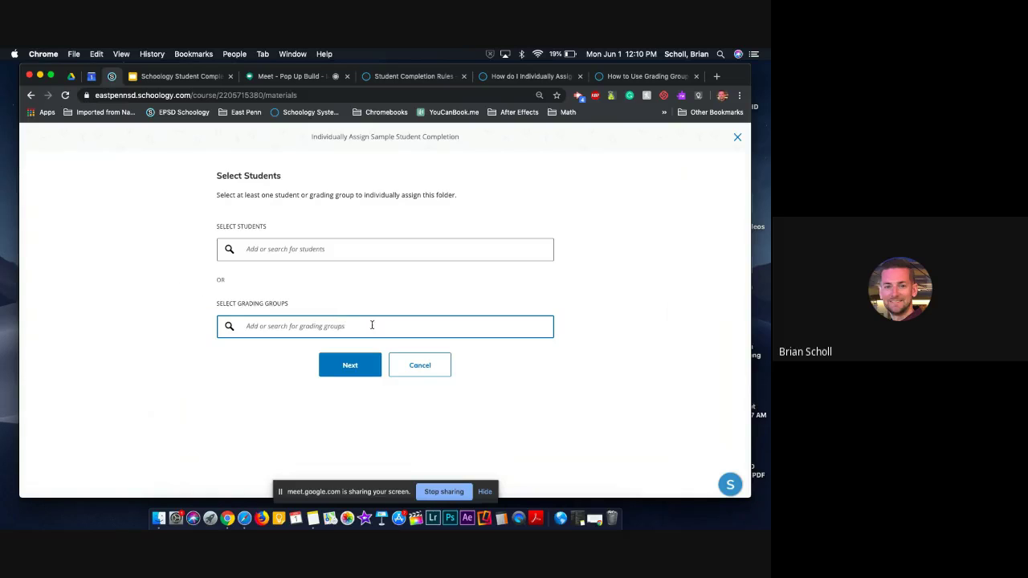
click(131, 280)
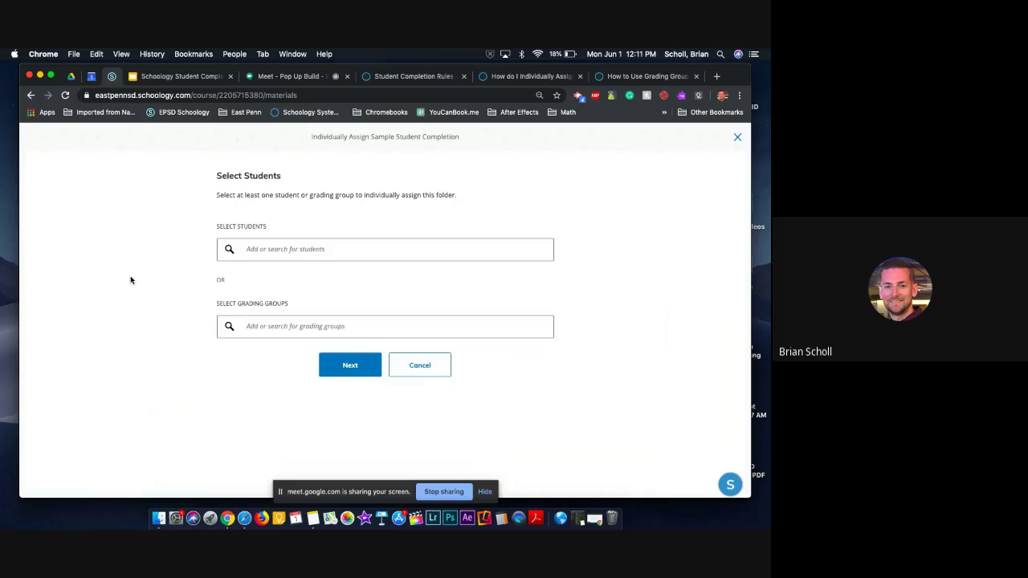
click(337, 249)
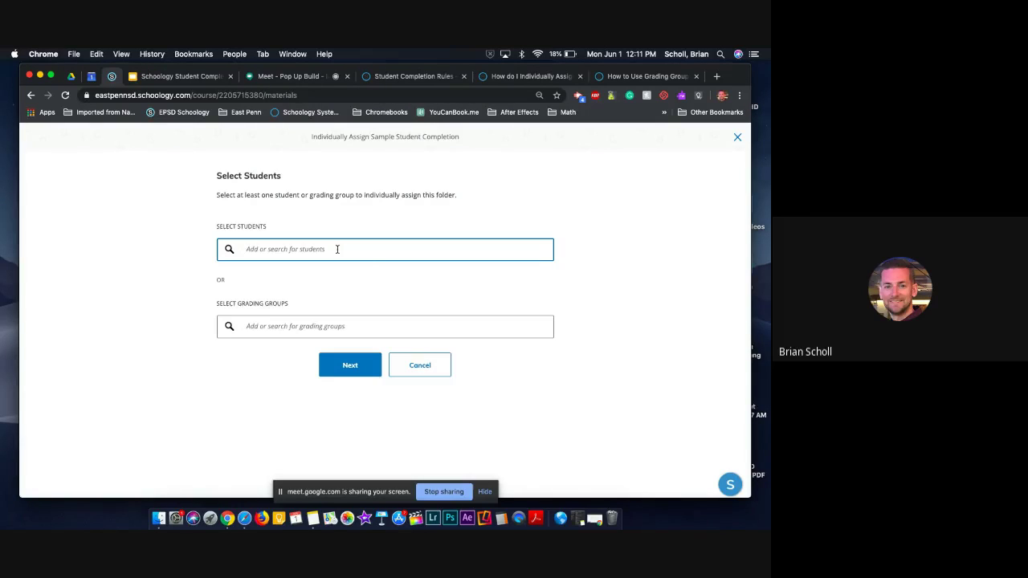
click(424, 365)
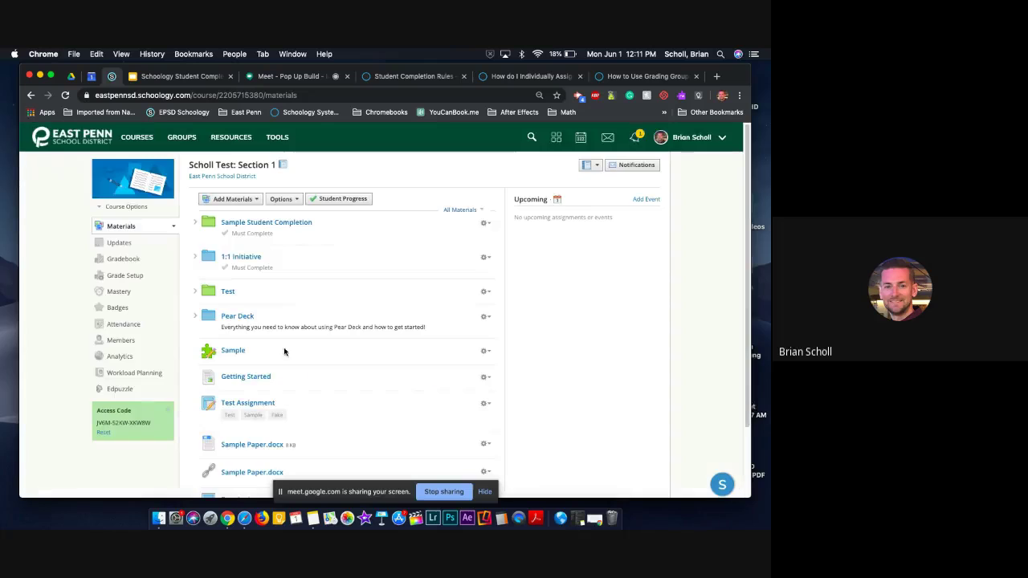
Delete the On-level and Below-Level grading groups from the course's Members page.
click(110, 342)
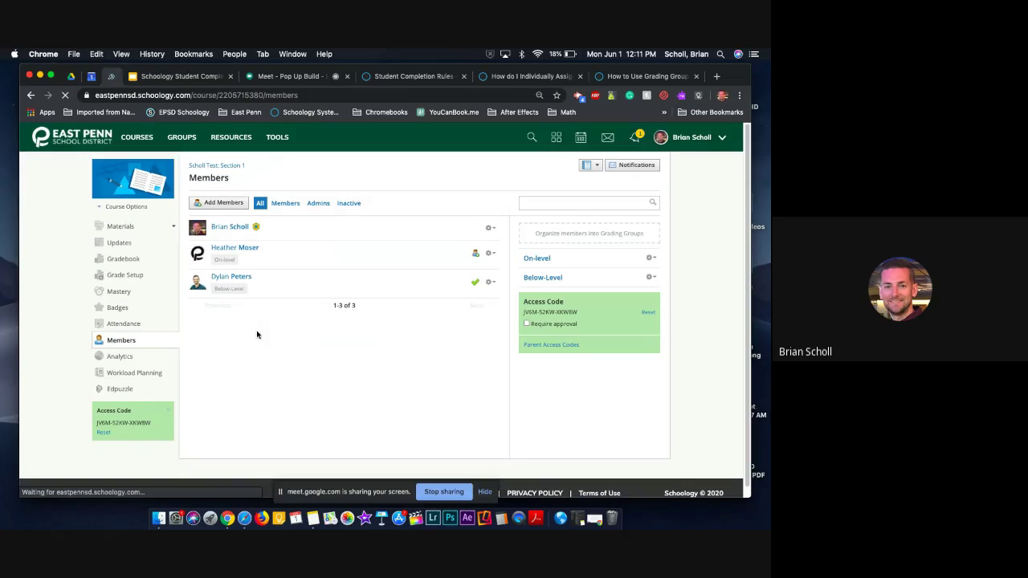
click(650, 258)
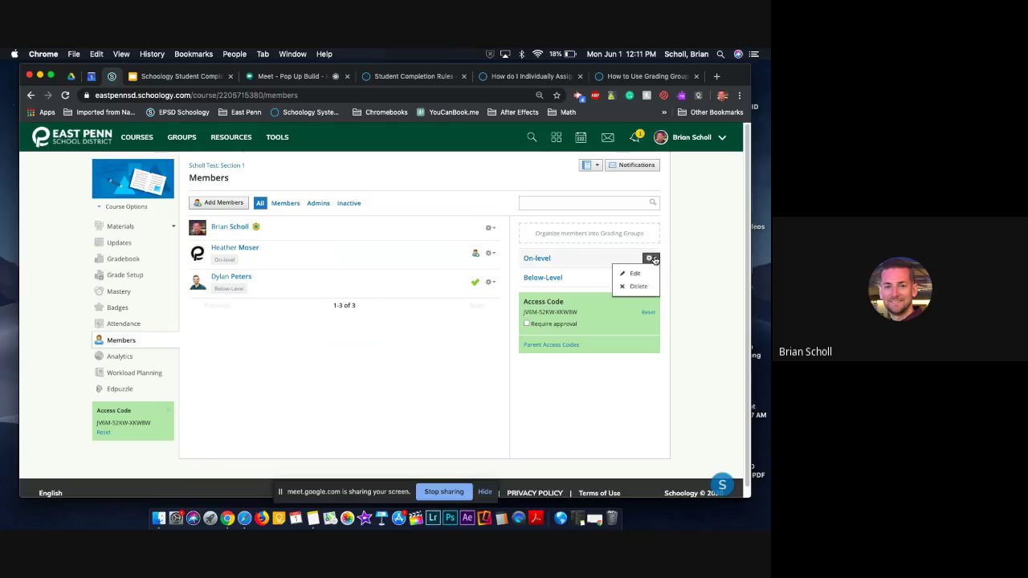
click(636, 287)
click(368, 248)
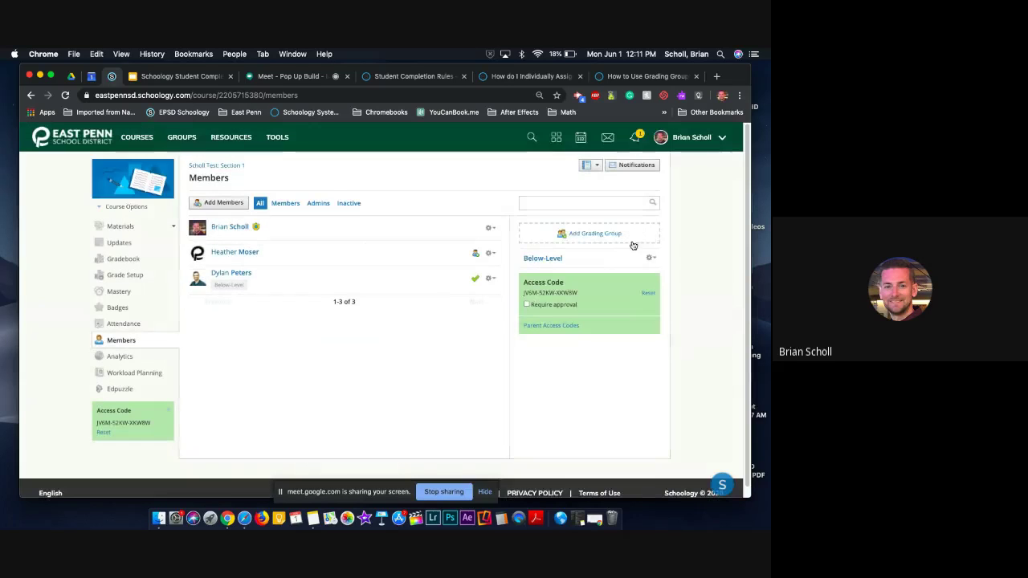
click(650, 257)
click(635, 287)
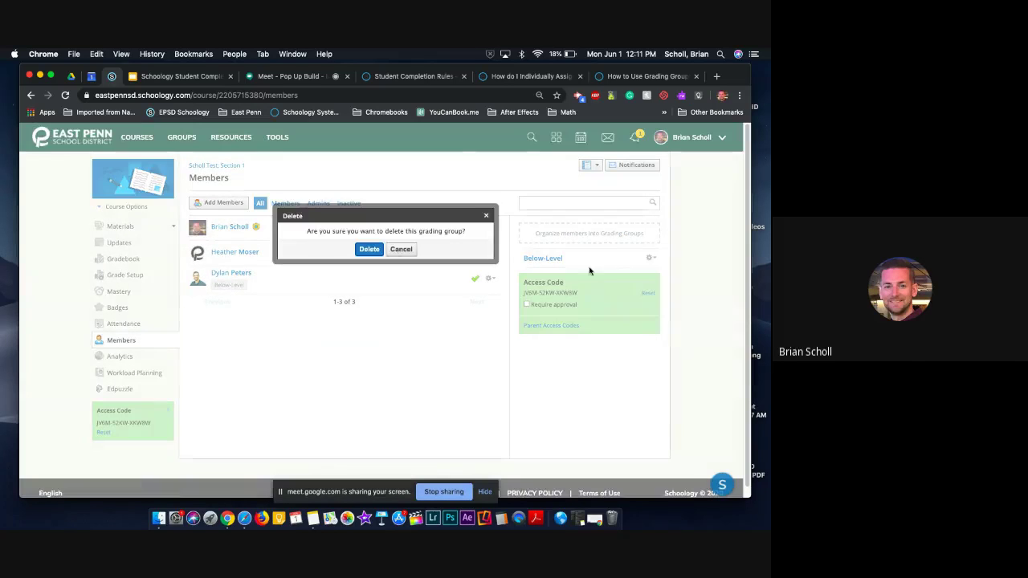
click(359, 252)
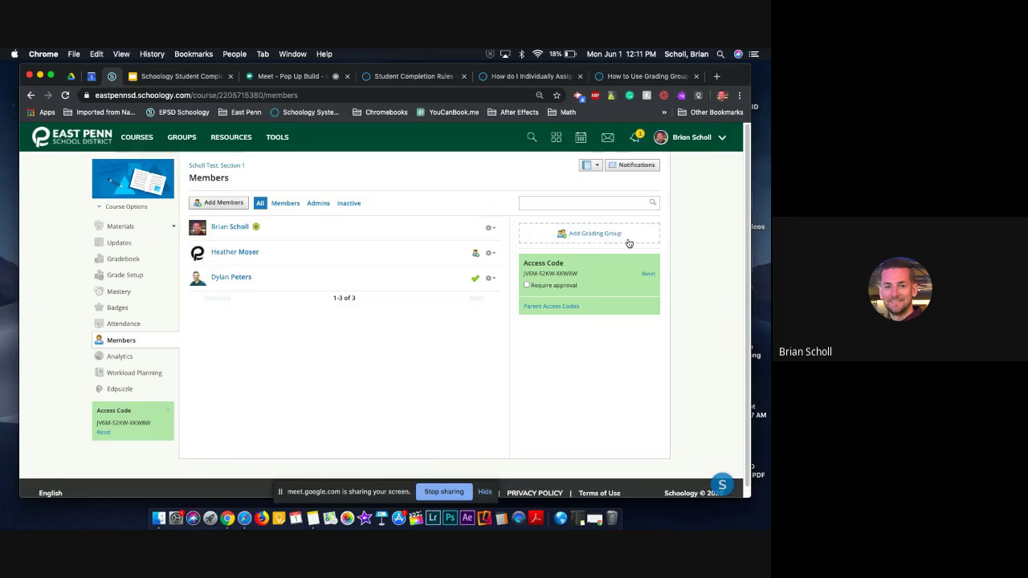
Create a grading group named Below-Level containing the first listed student.
scroll(620, 247, up, 3)
scroll(622, 244, up, 2)
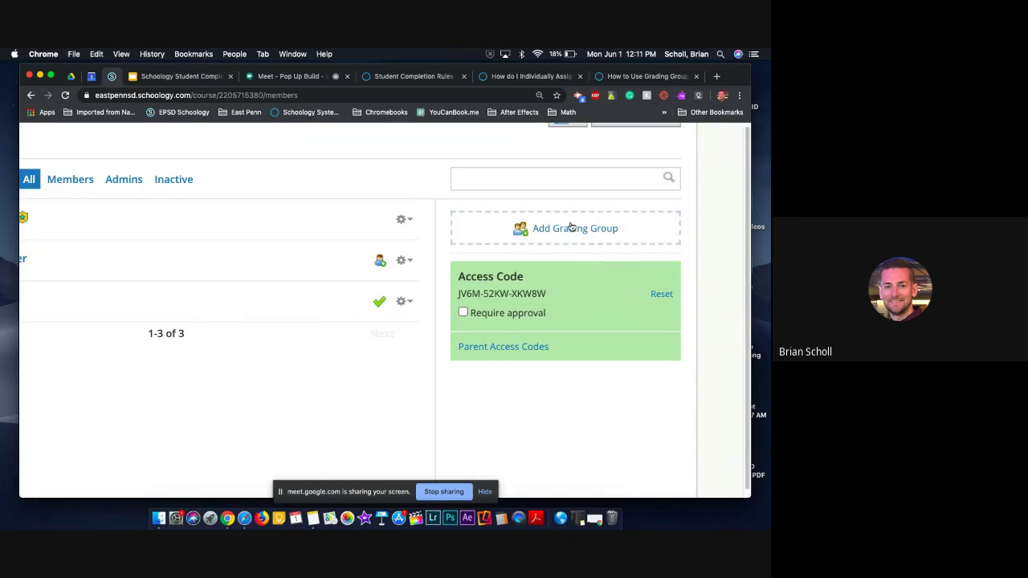
scroll(563, 236, down, 5)
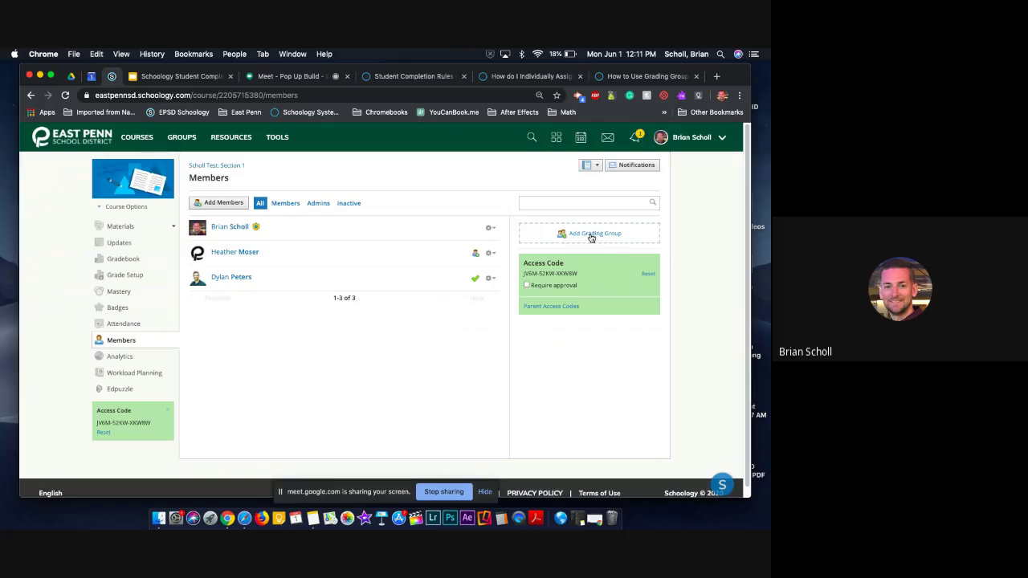
click(590, 238)
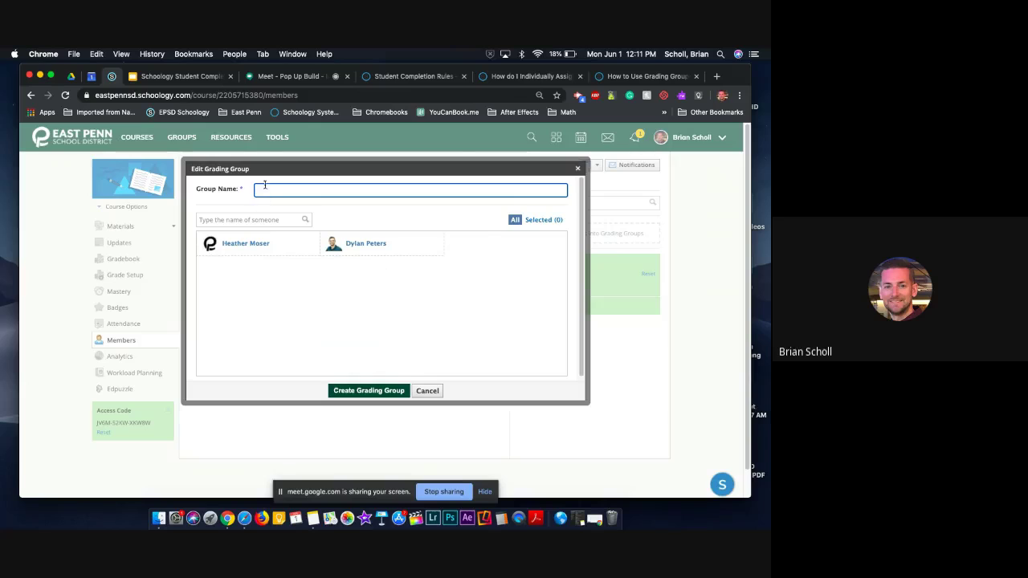
text(Below-Level)
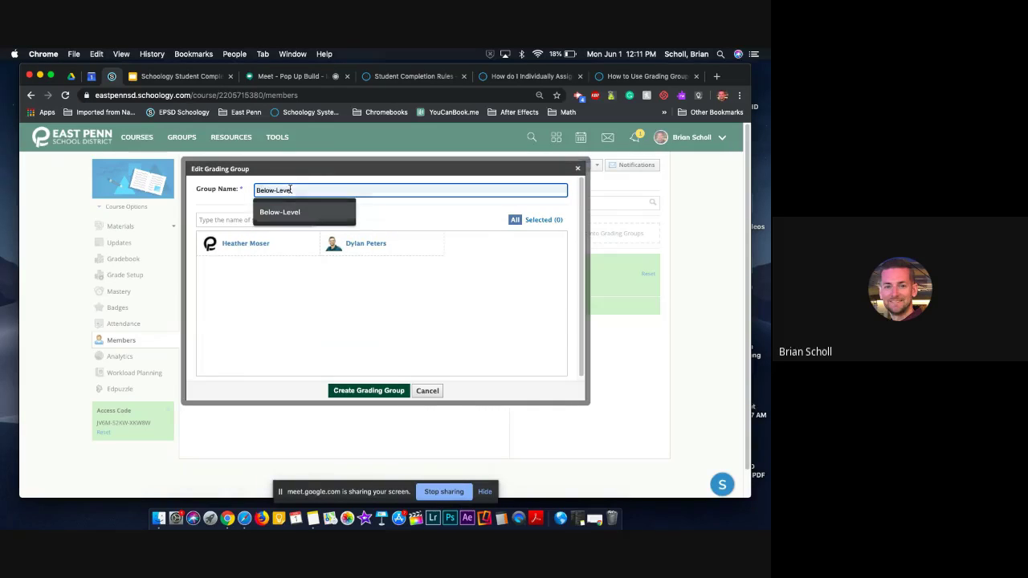
click(289, 212)
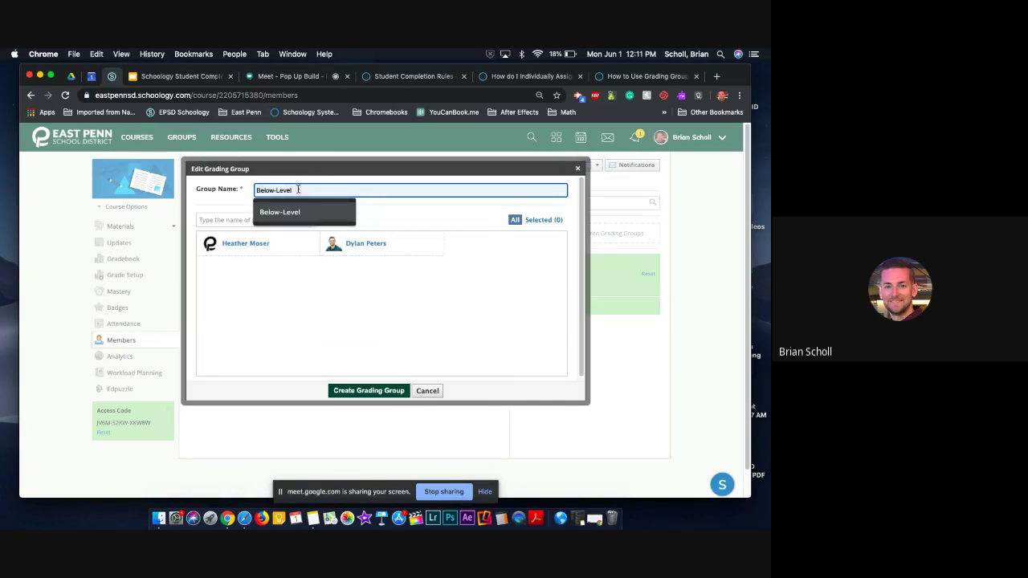
click(273, 249)
click(353, 390)
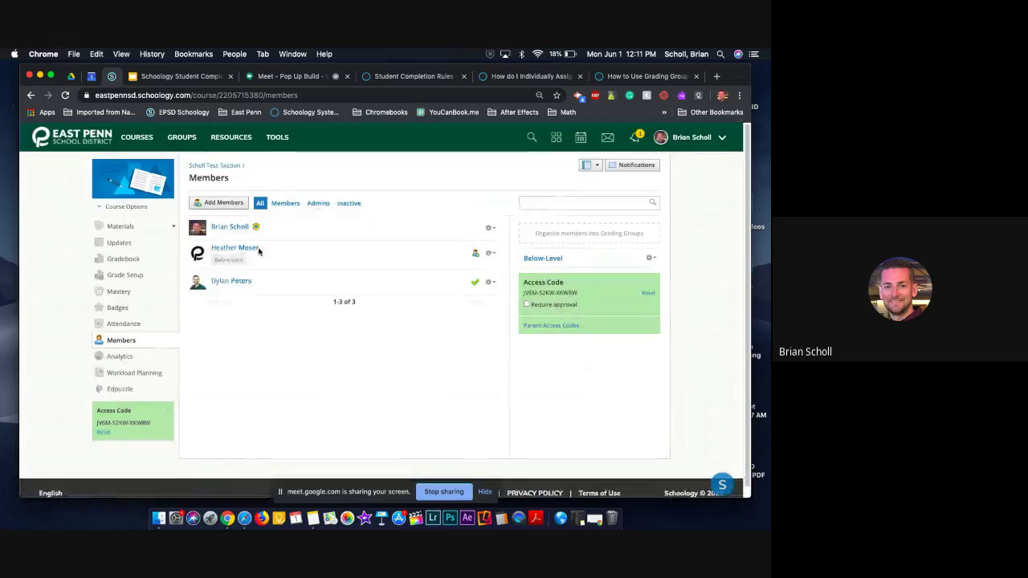
Select the Below-Level grading group for individual assignment of the Sample Student Completion folder, and leave without assigning it.
click(120, 228)
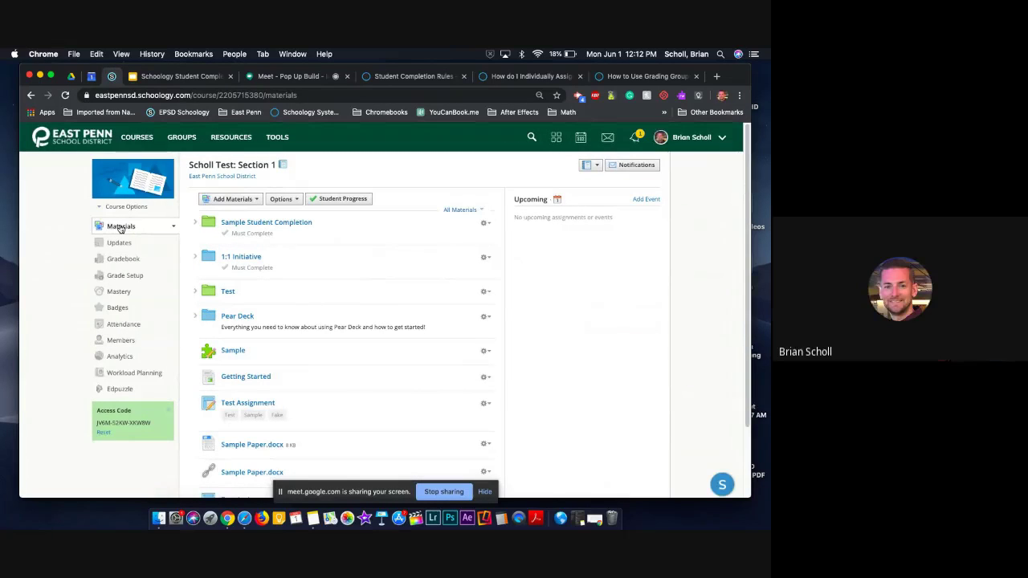
click(486, 224)
click(486, 224)
click(488, 225)
click(500, 265)
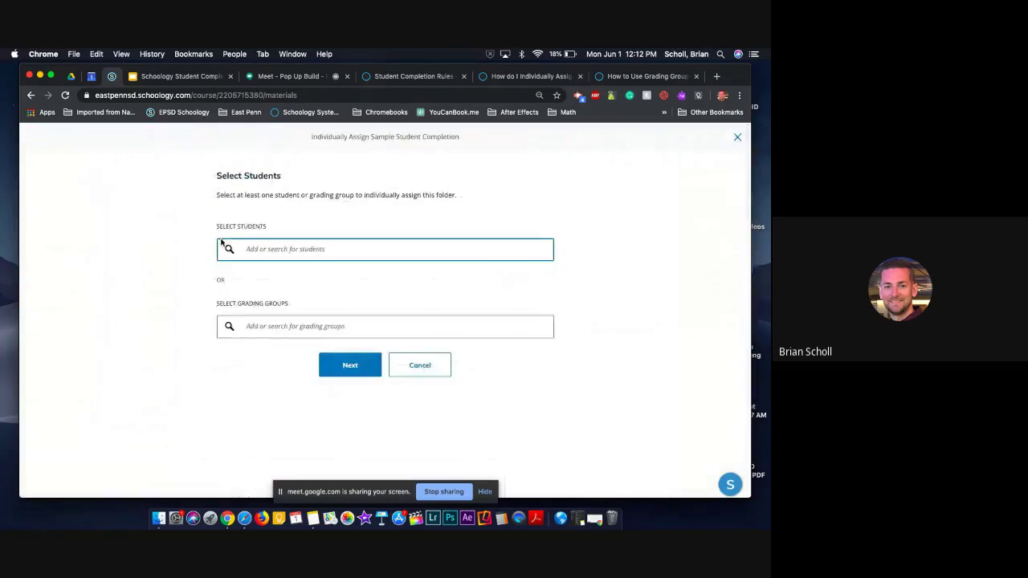
click(258, 326)
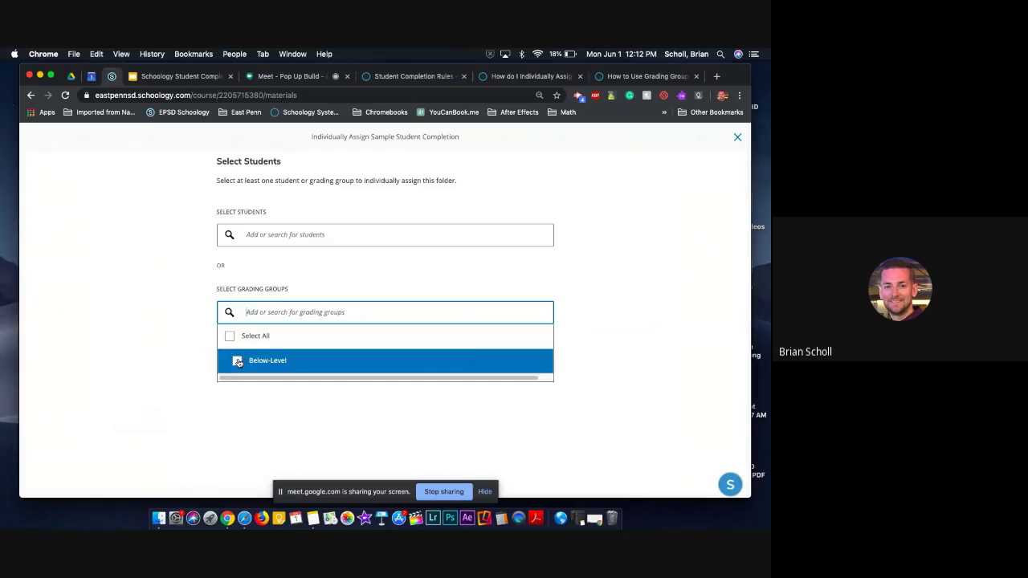
click(237, 362)
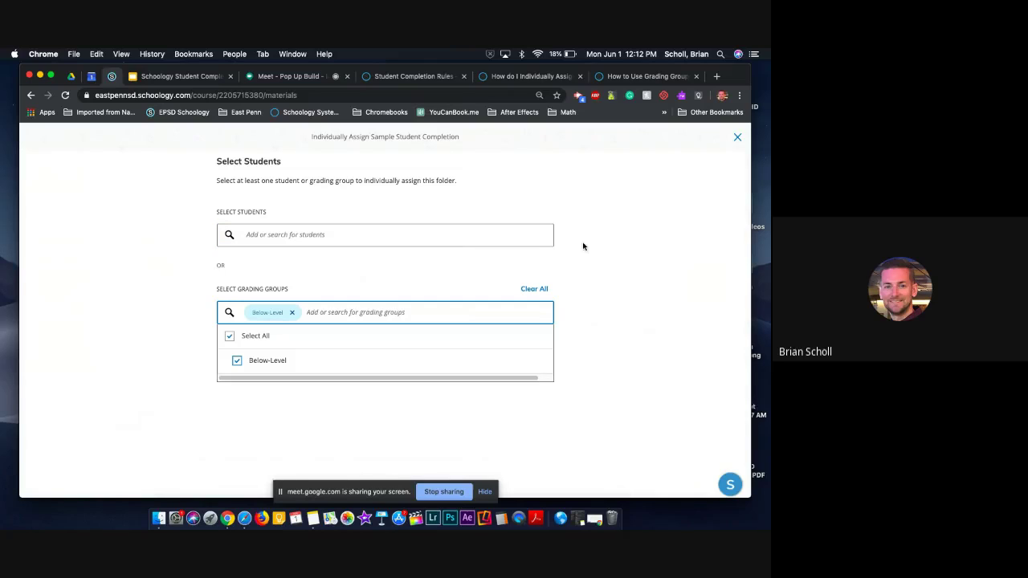
click(599, 281)
click(737, 138)
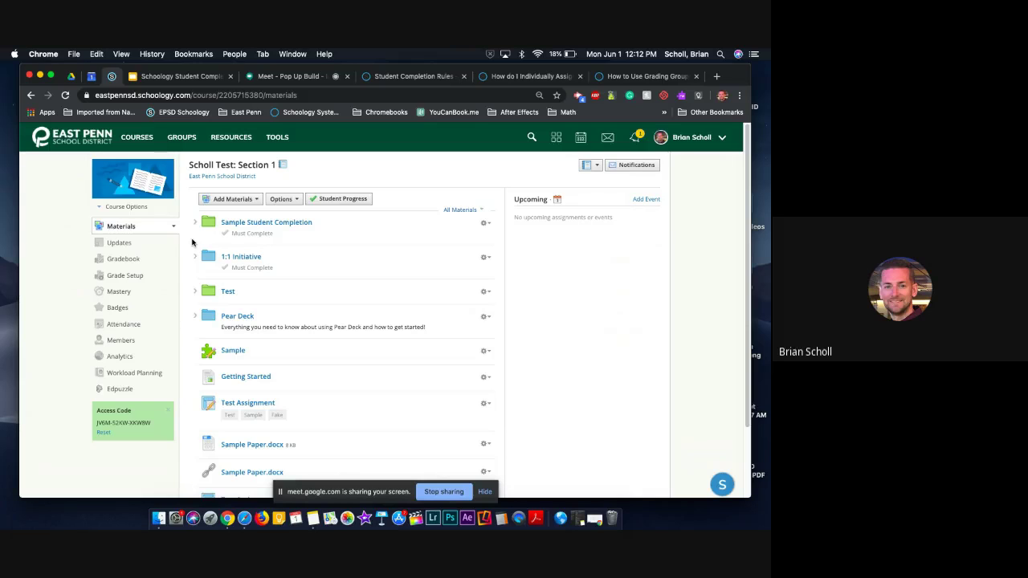
Filter the course gradebook to the Below-Level grading group, and restore the view of all members.
click(126, 260)
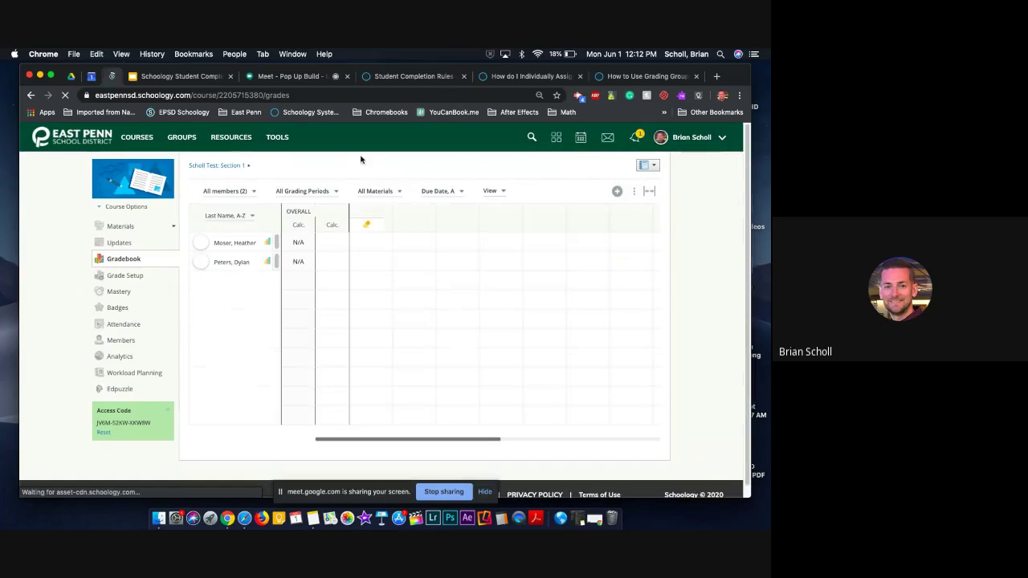
click(256, 196)
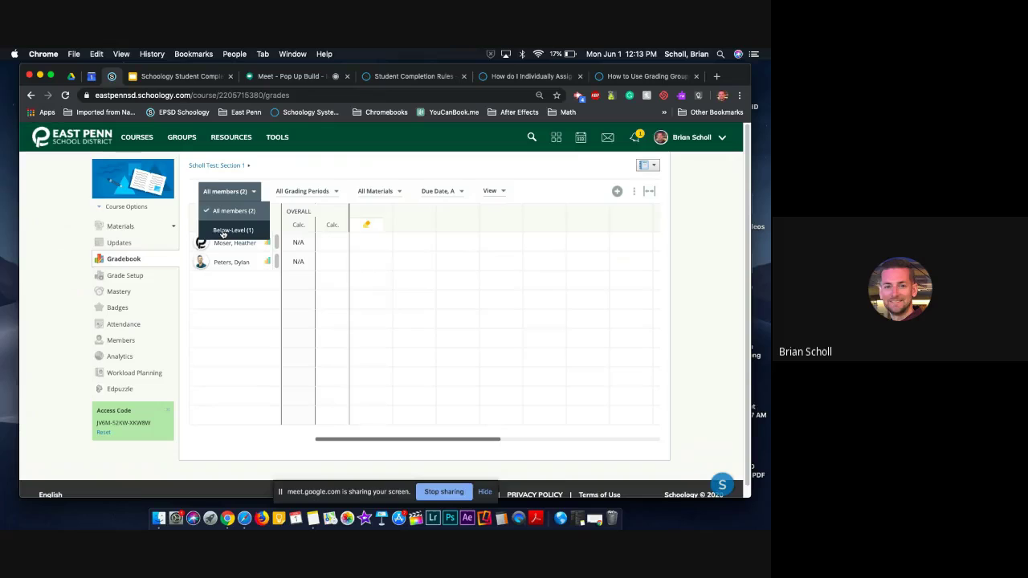
click(223, 232)
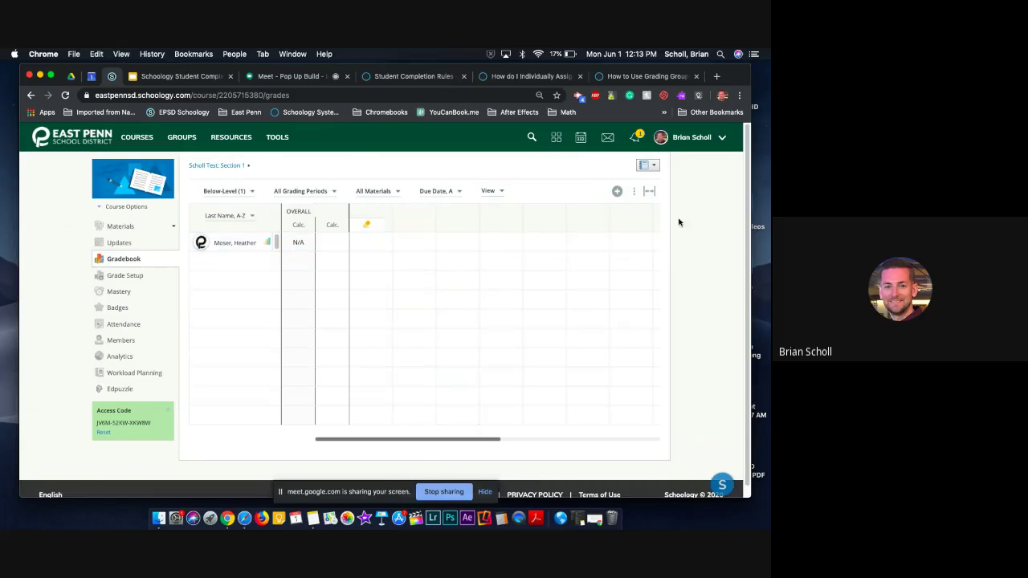
click(254, 193)
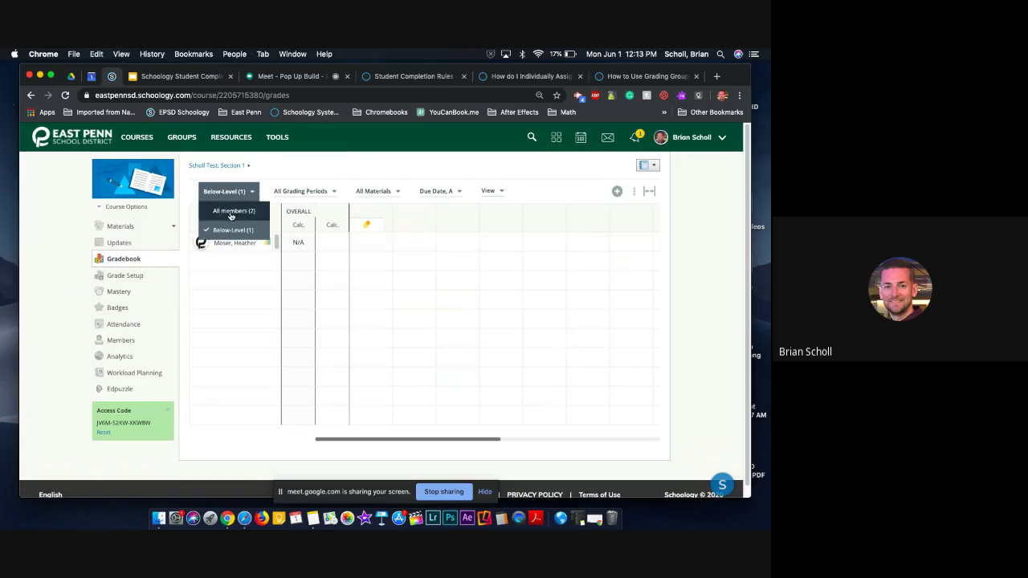
click(229, 215)
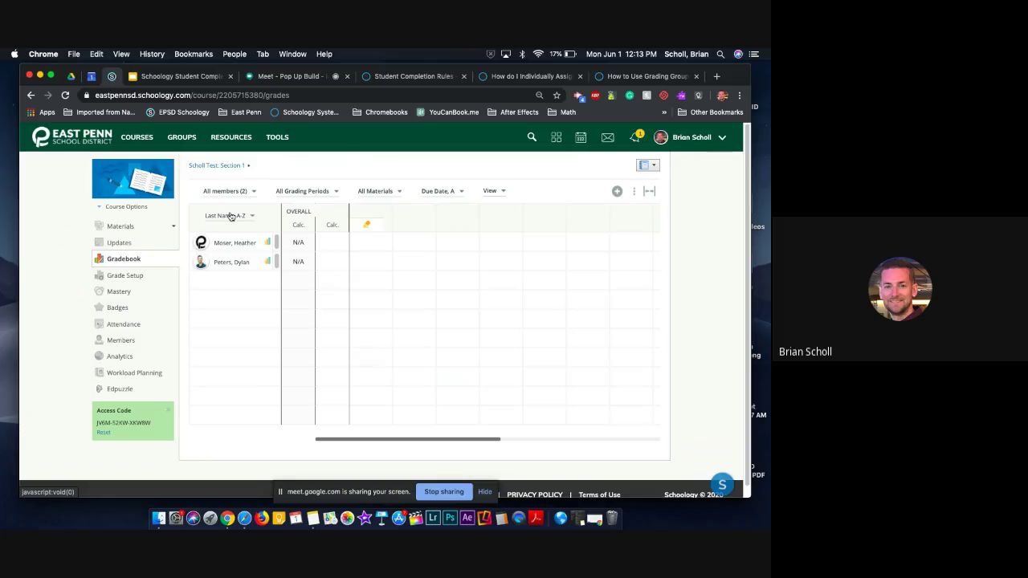
Revisit the course's materials and Members page, and consult the How to Use Grading Groups help article on creating groups.
click(124, 227)
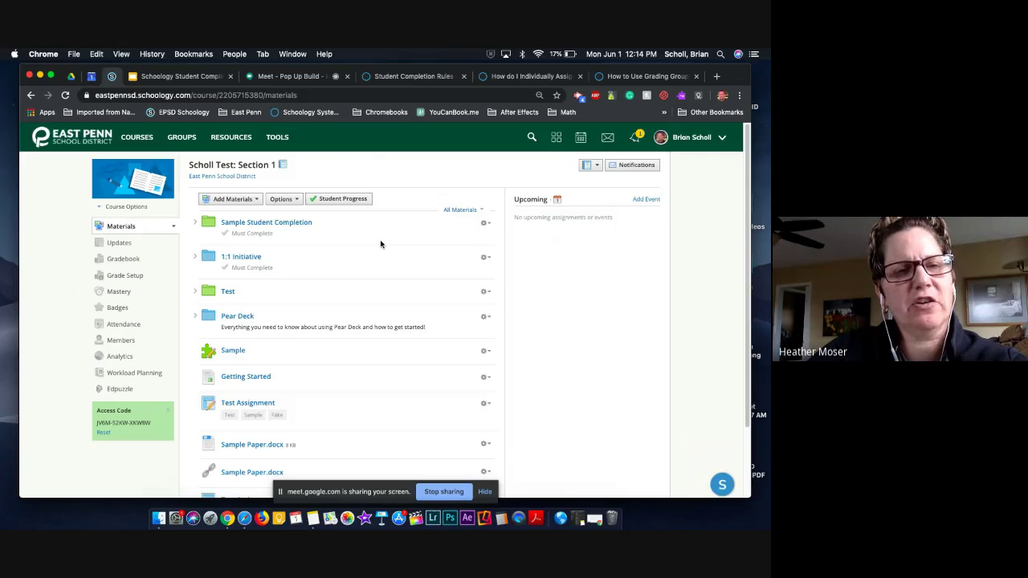
click(118, 342)
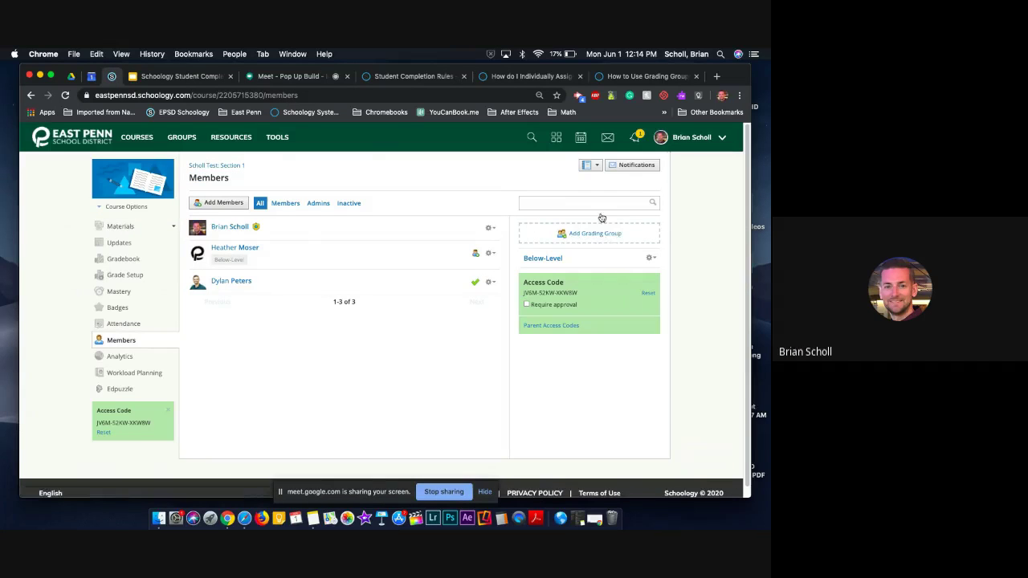
click(400, 76)
scroll(374, 273, down, 3)
click(635, 77)
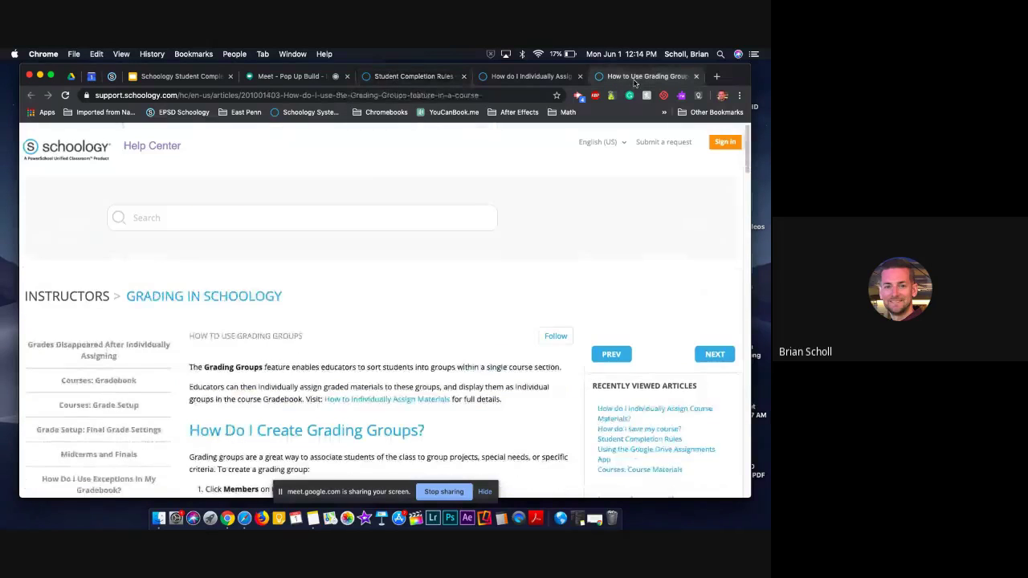
scroll(346, 334, down, 5)
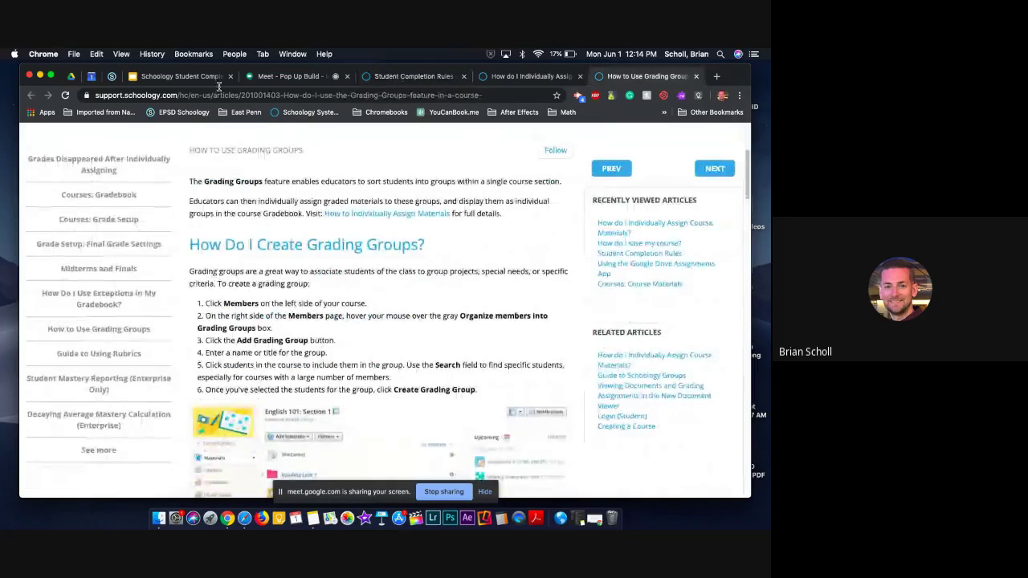
Check the Schoology Student Completion slide, and view the help article's section on assigning course material to grading groups.
click(185, 77)
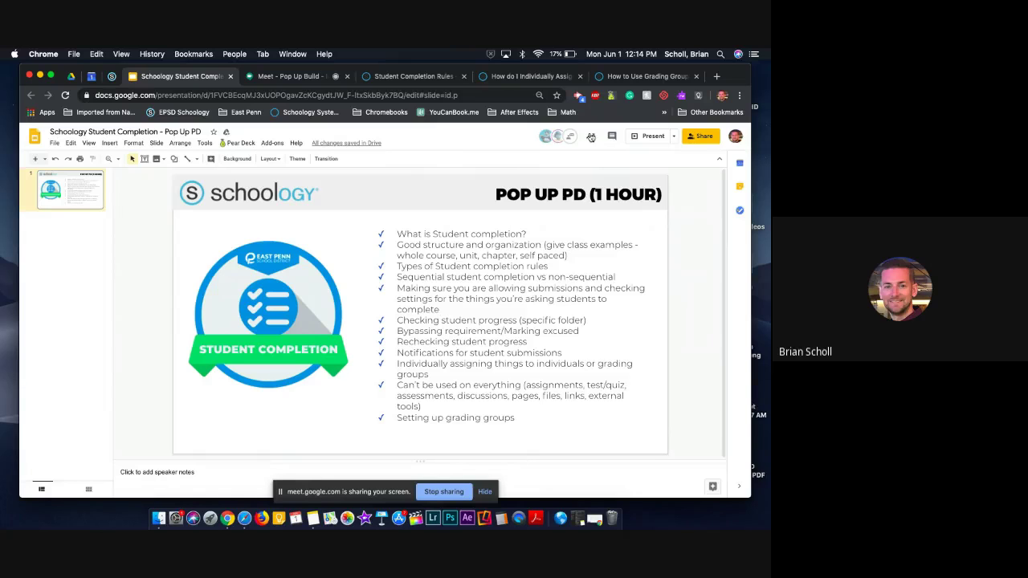
click(632, 76)
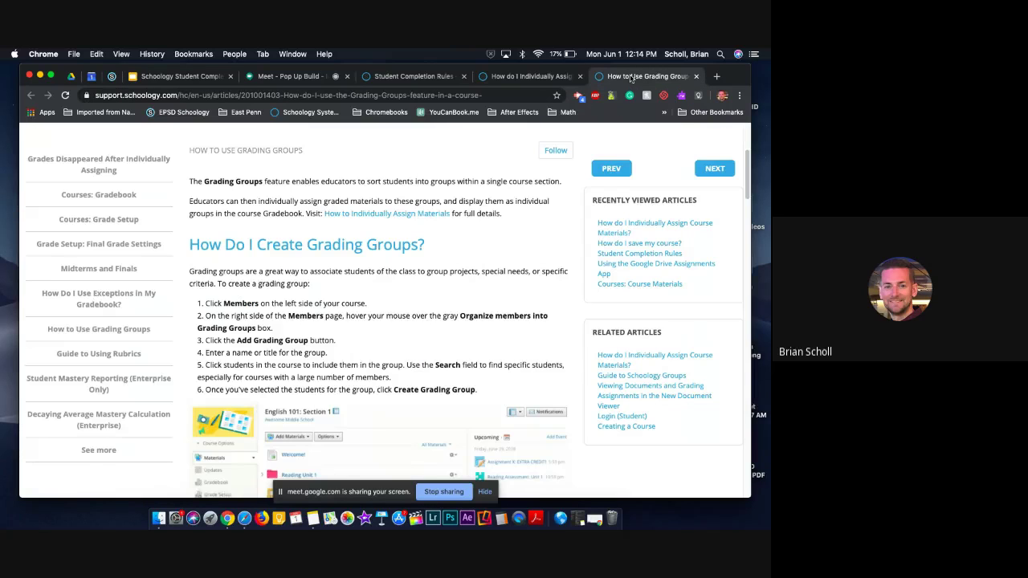
scroll(377, 444, down, 5)
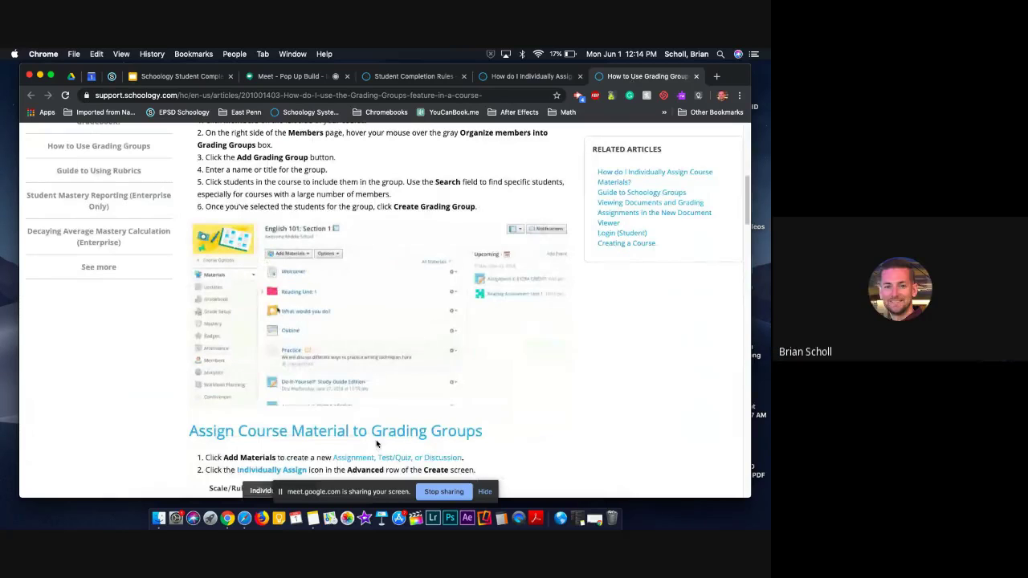
Return to the Section 1 test course's materials, and switch to the Schoology Student Completion presentation in Google Slides.
click(112, 77)
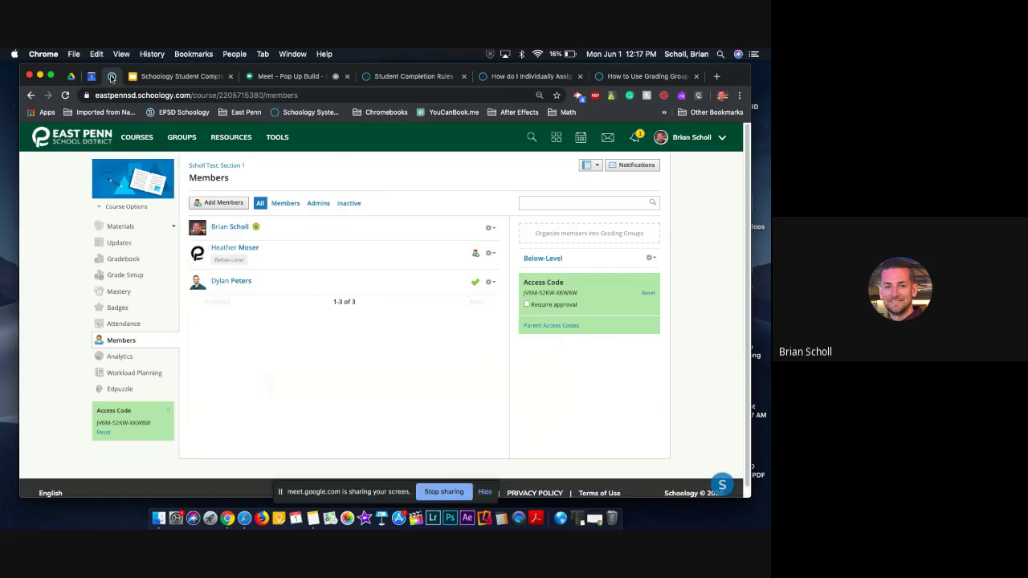
scroll(112, 77, left, 5)
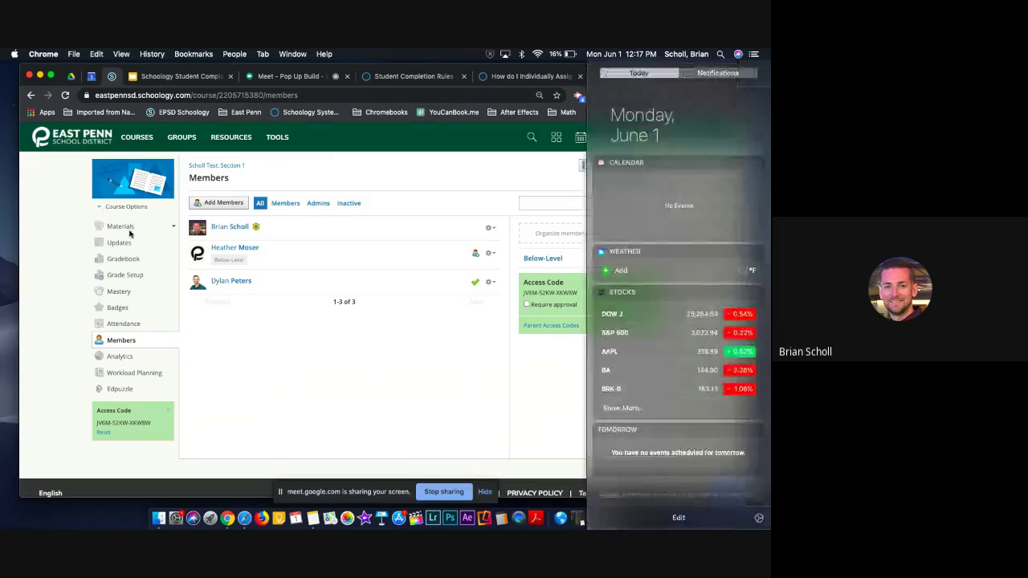
click(145, 227)
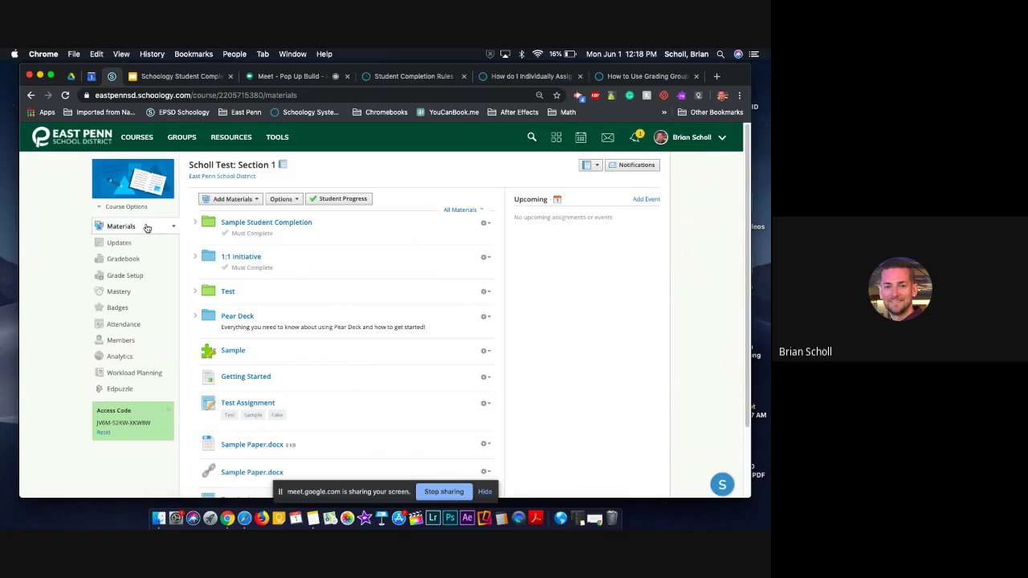
click(175, 77)
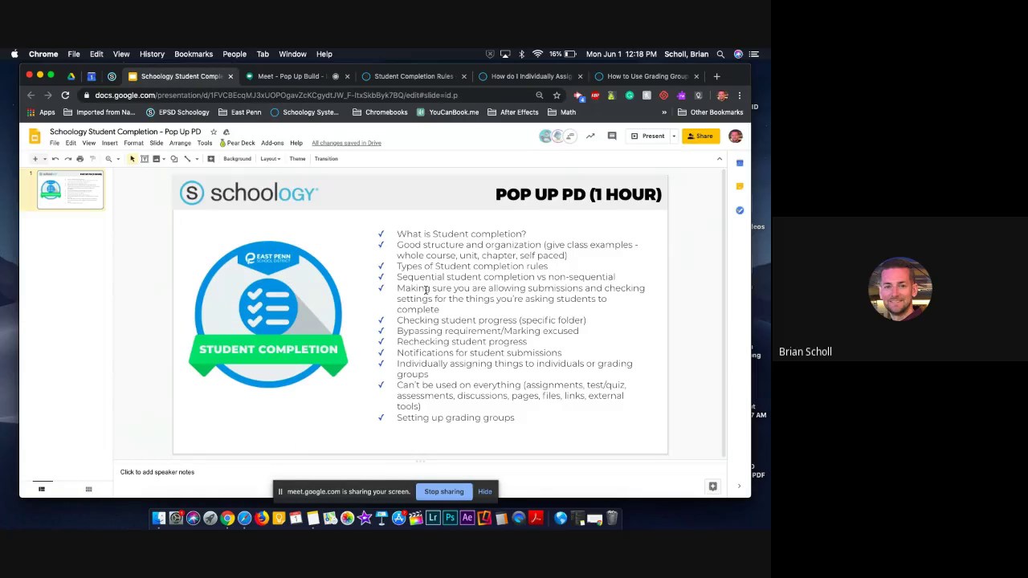